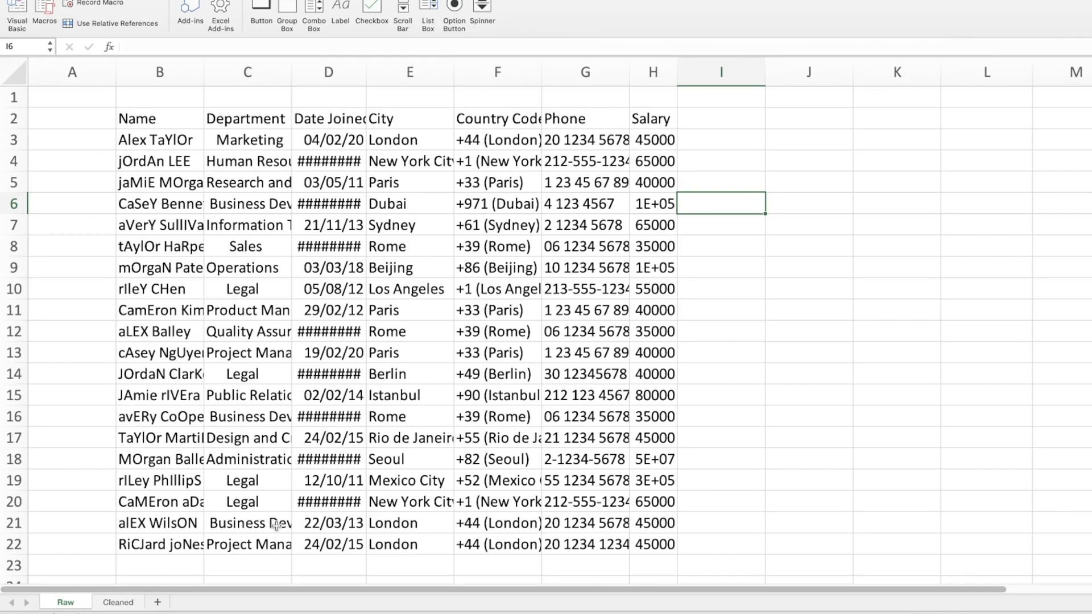
- Open the Cleaned sheet and autofit the widths of columns B to H to their contents
click(118, 603)
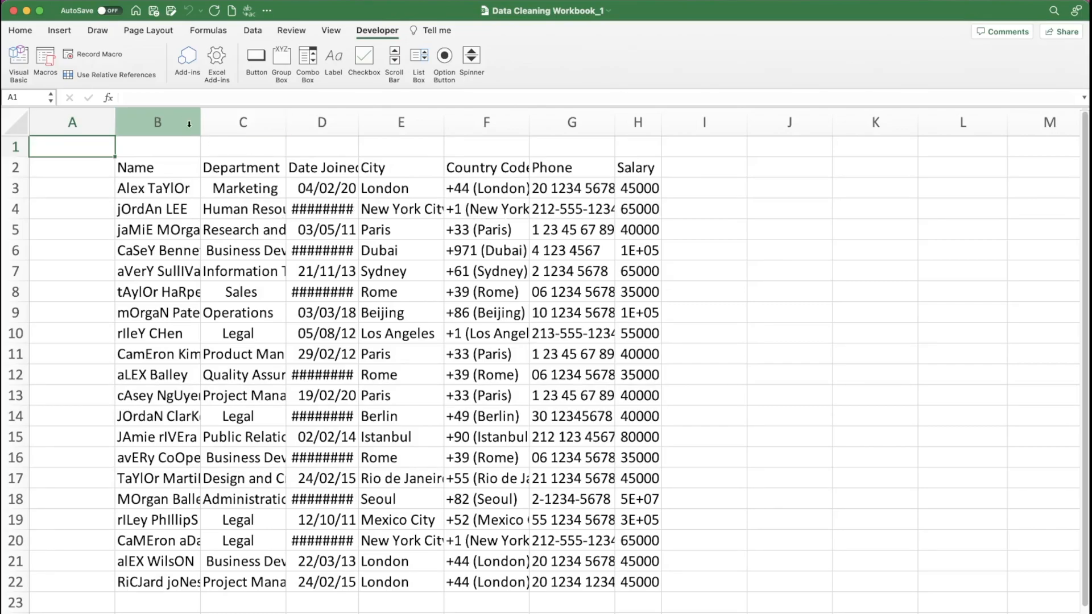
click(171, 123)
drag(171, 122, 622, 121)
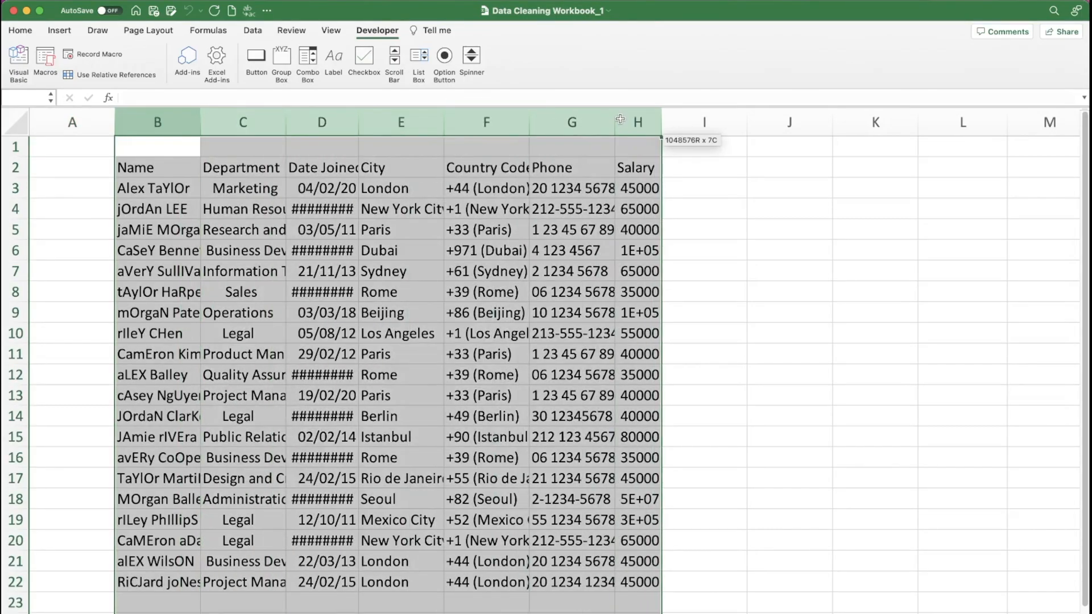
double_click(531, 124)
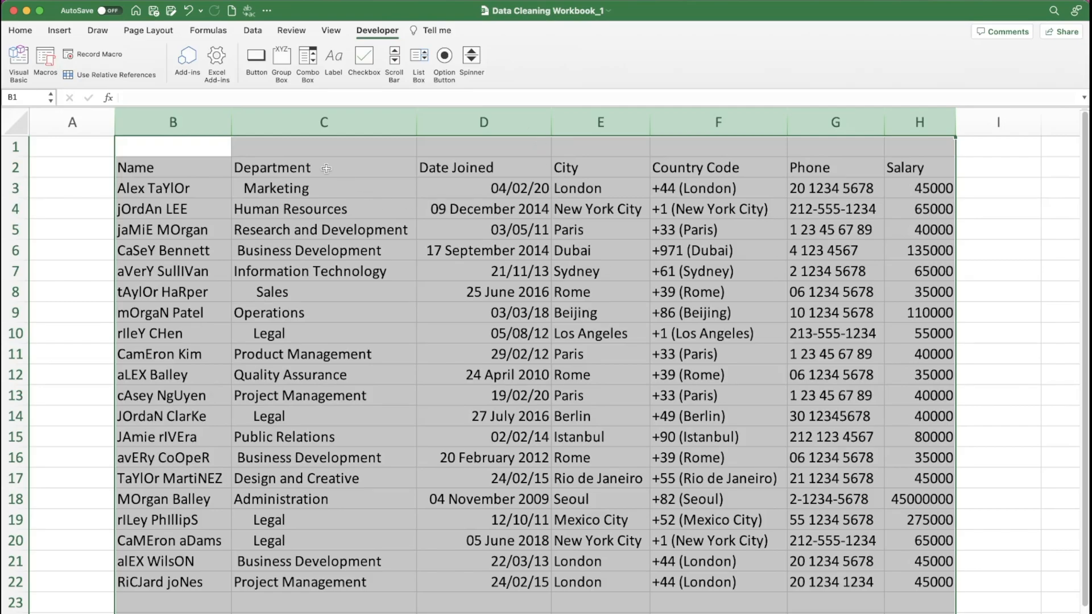
click(300, 166)
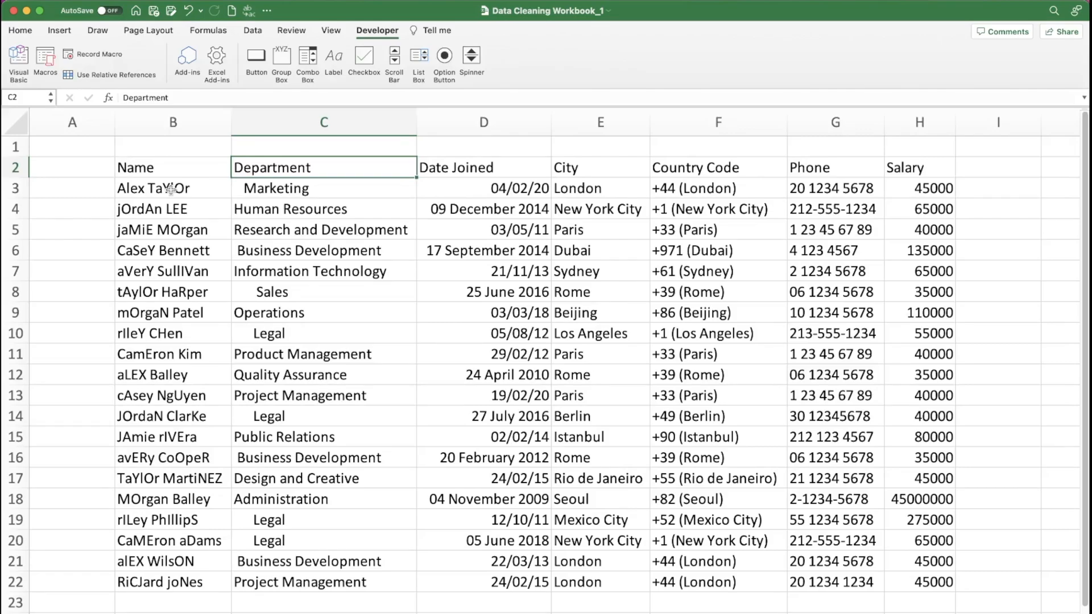
- Insert a blank column before Department and fill C3:C22 with the formula =PROPER(B3) to fix the capitalisation of the names
click(301, 130)
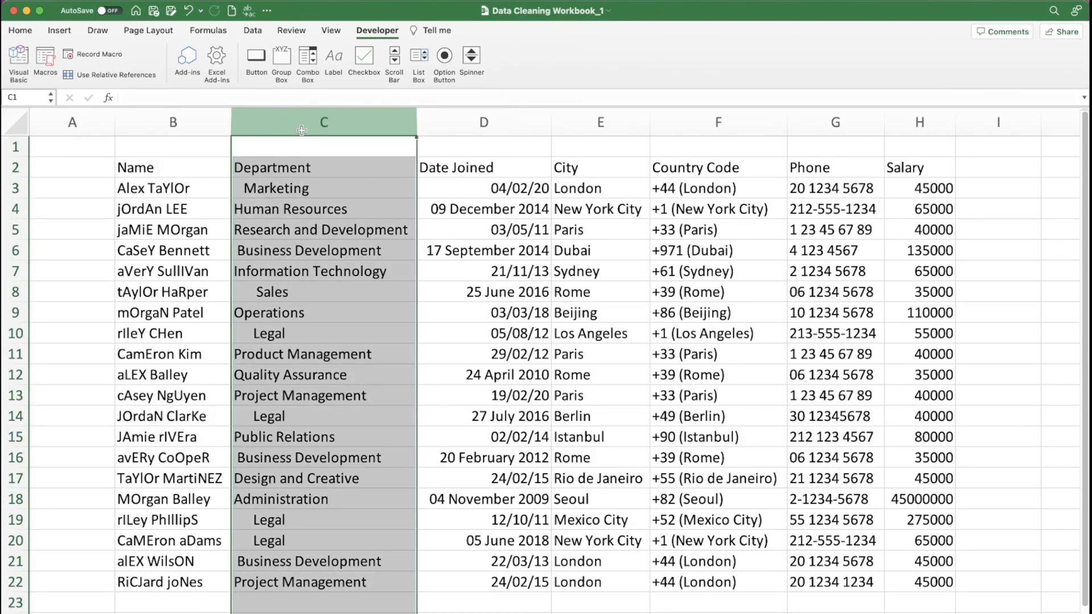
key(ctrl+shift+plus)
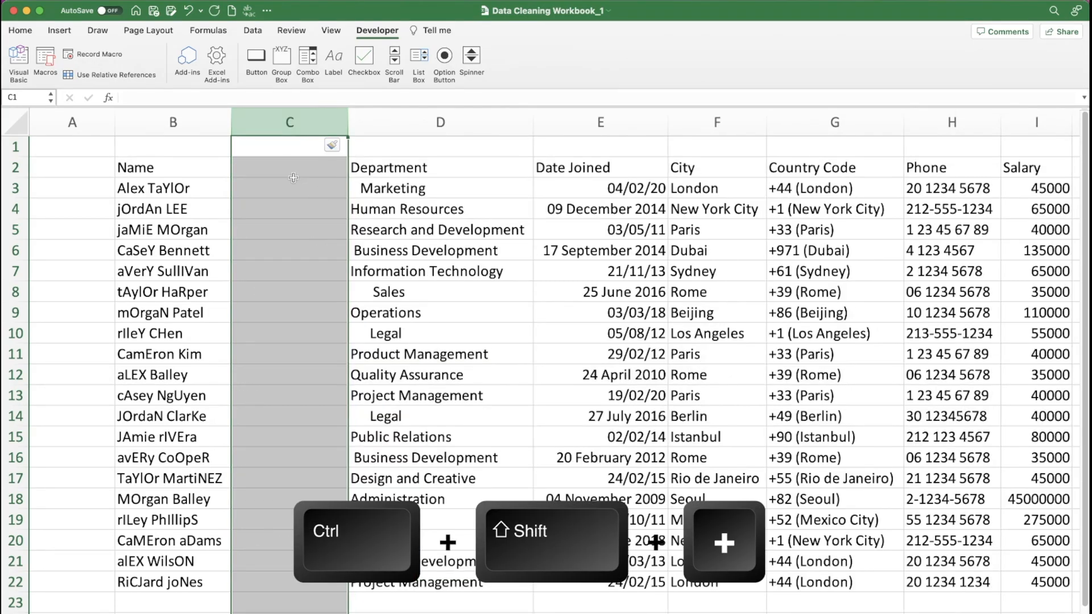
click(273, 187)
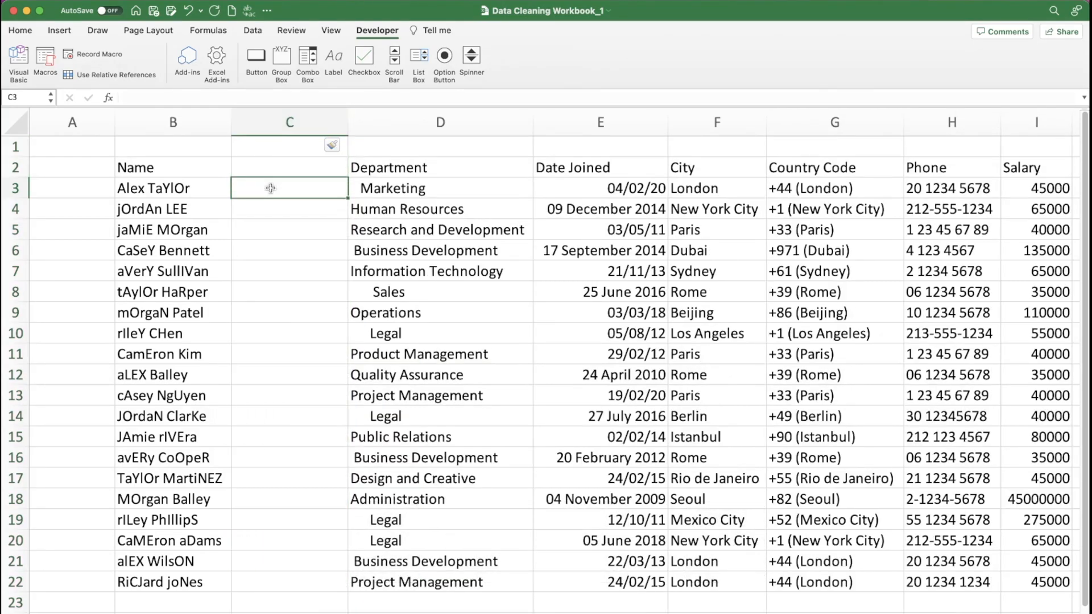
text(=pro)
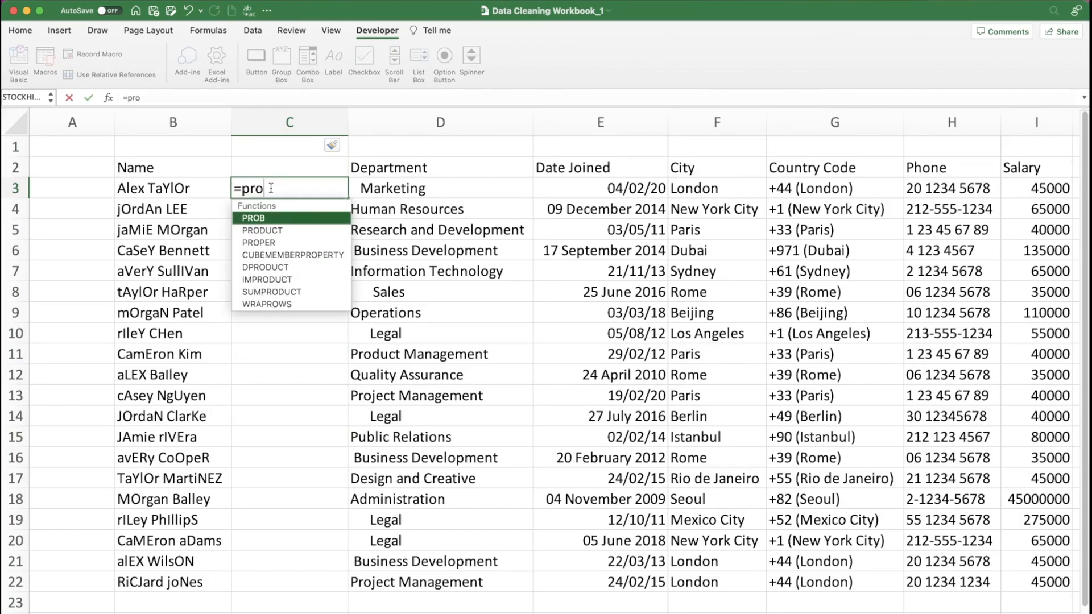
text(per()
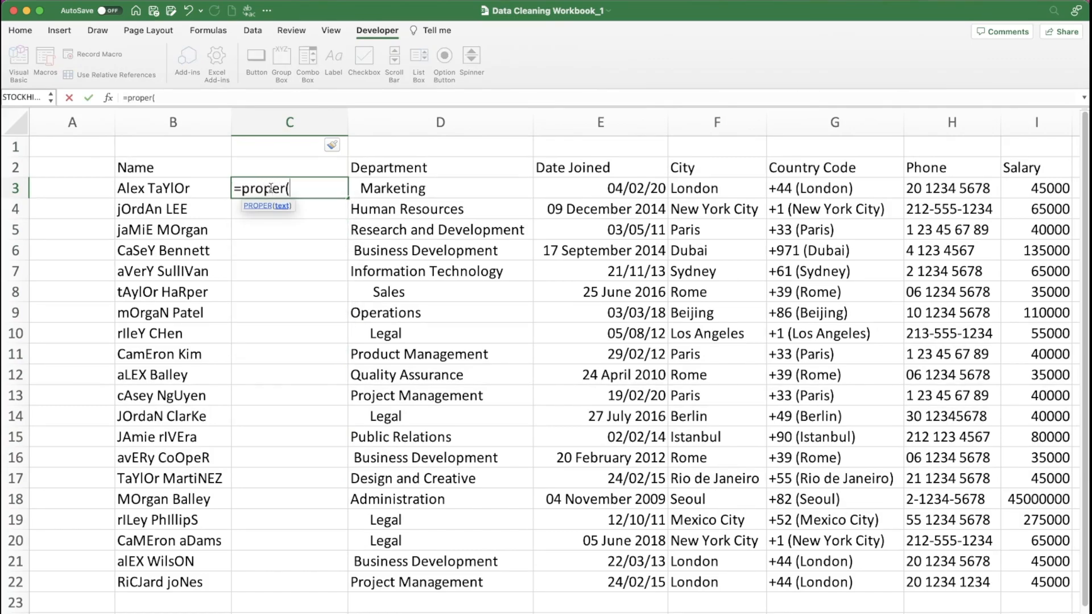
click(152, 187)
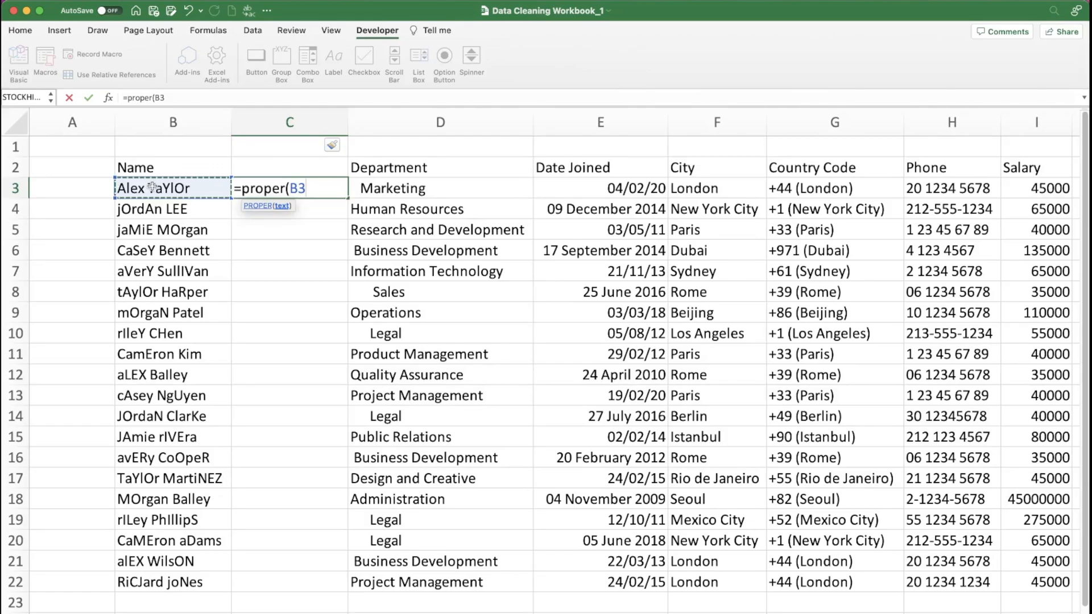
text())
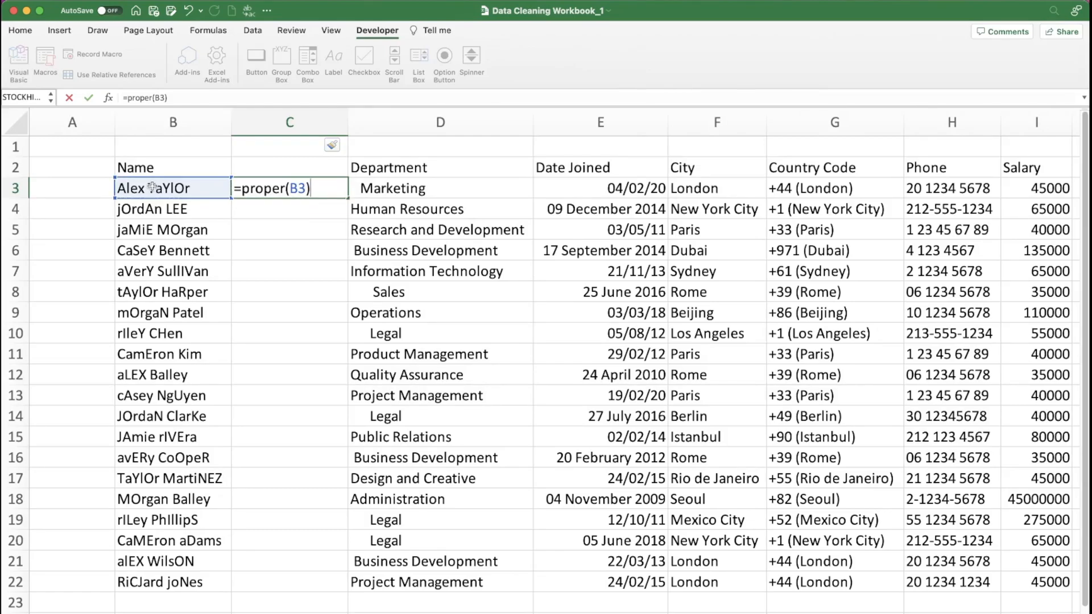
key(Return)
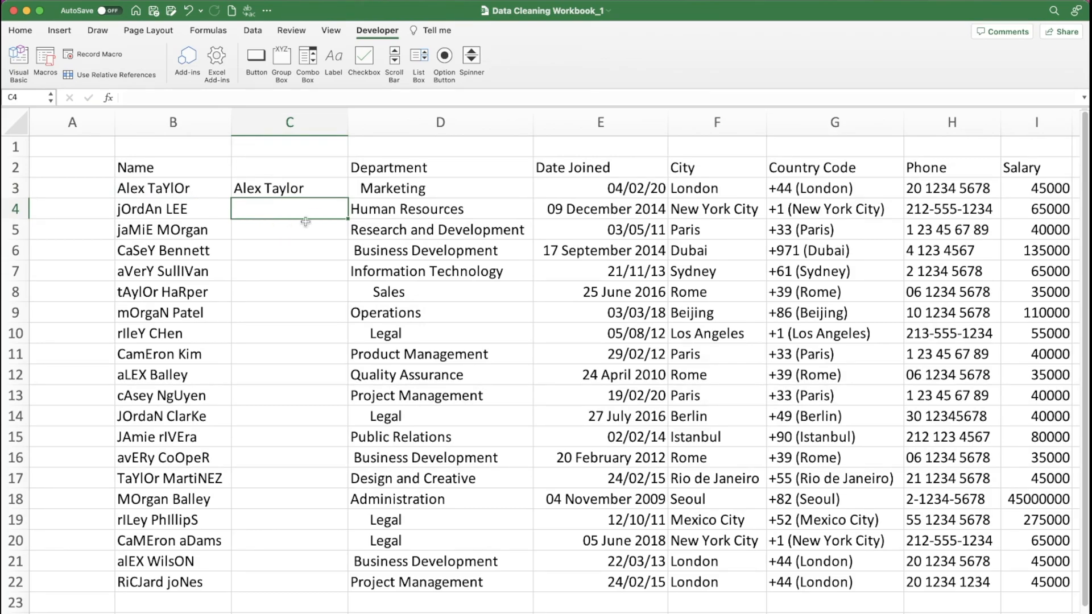
click(318, 184)
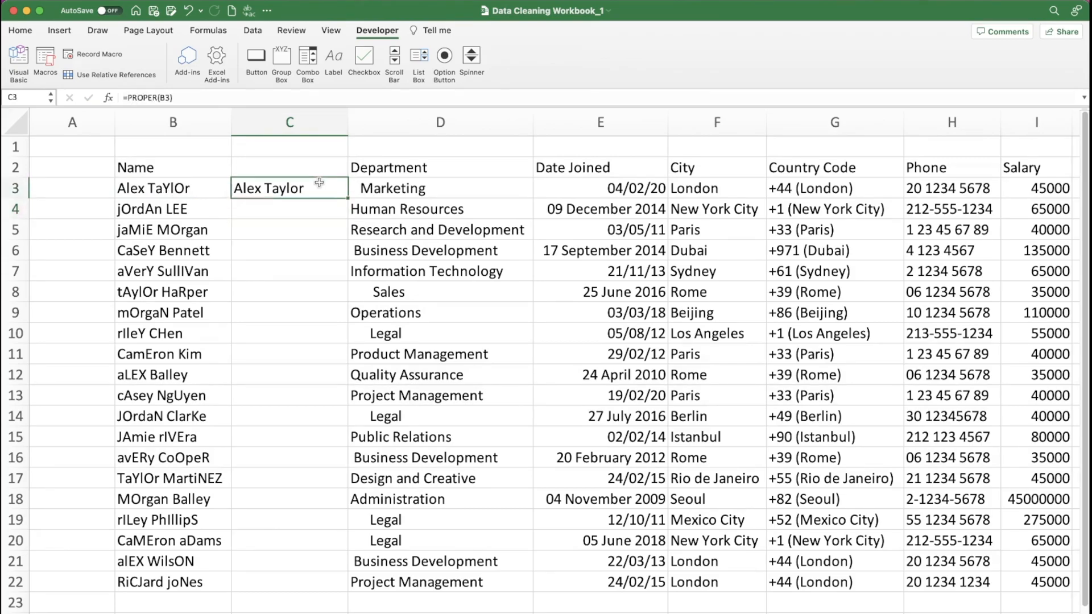
double_click(347, 197)
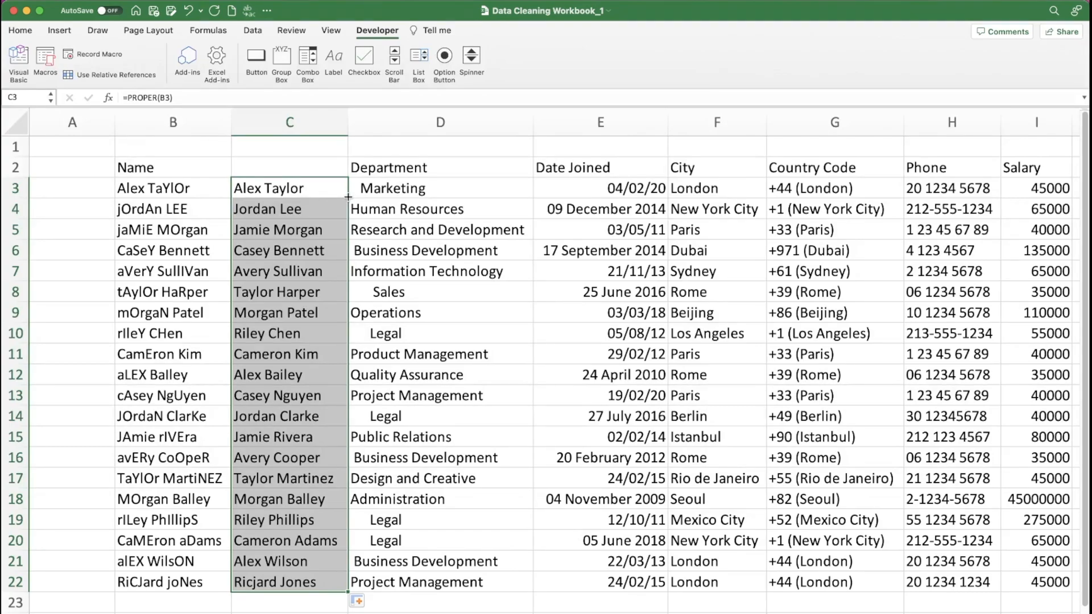
- Move the Name heading from B2 to C2, above the properly capitalised names
click(178, 161)
drag(178, 161, 257, 165)
click(178, 168)
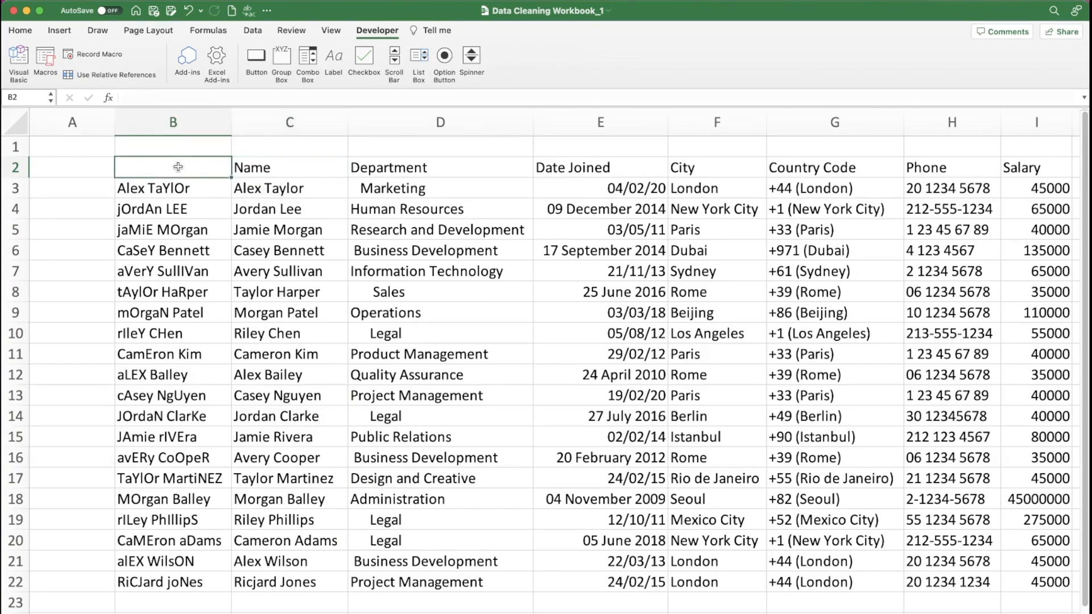
- Try to delete column B with the original names, and undo the deletion
click(178, 121)
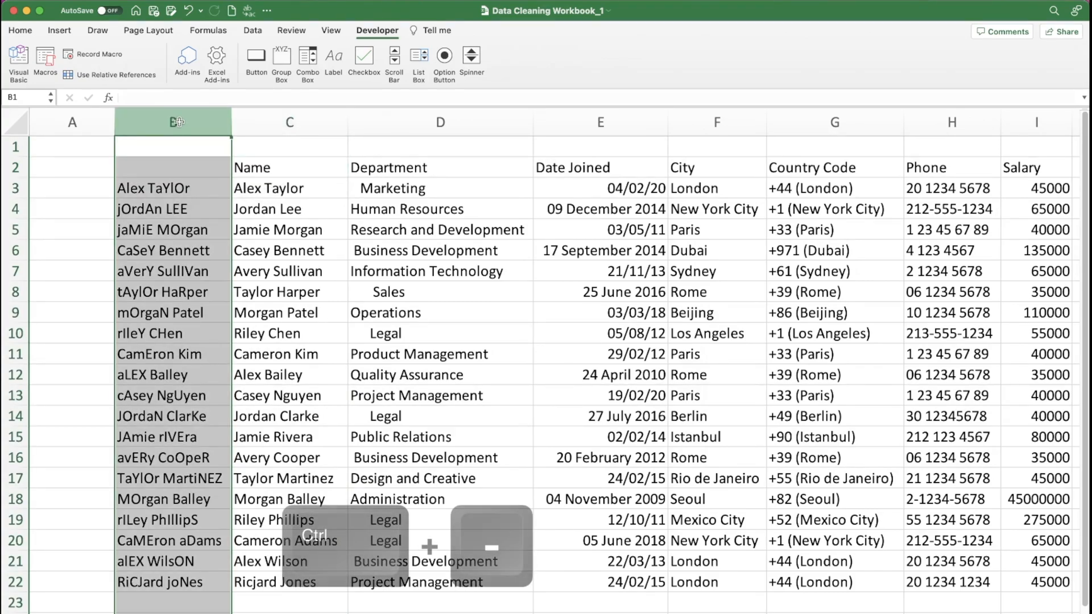
key(ctrl+minus)
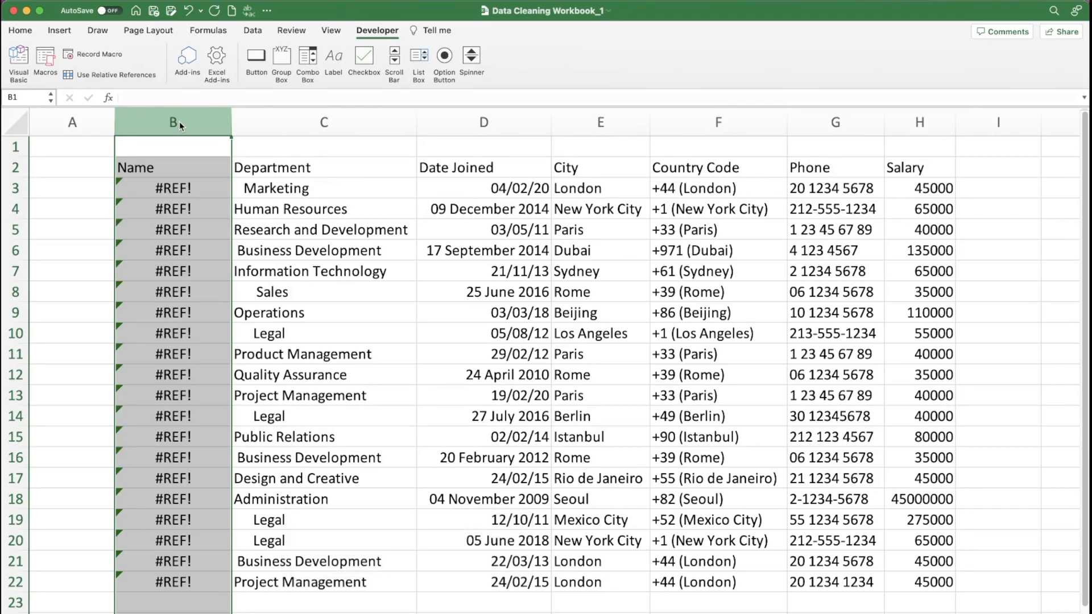
click(161, 185)
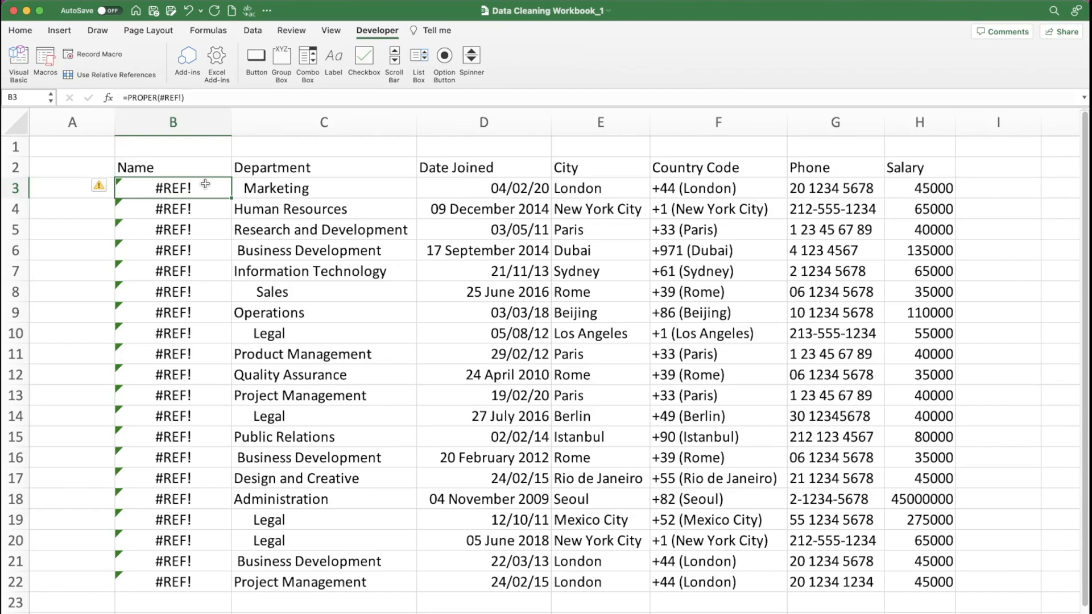
key(super+z)
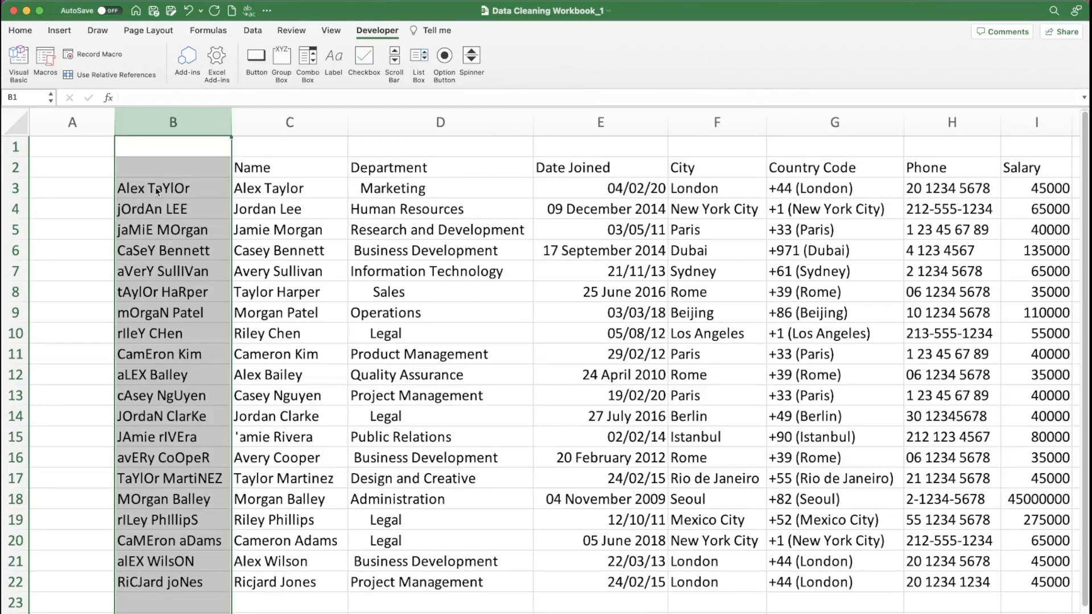
- Replace the PROPER formulas in C3:C22 with their values using Paste Special, and check the first cells
drag(270, 190, 289, 575)
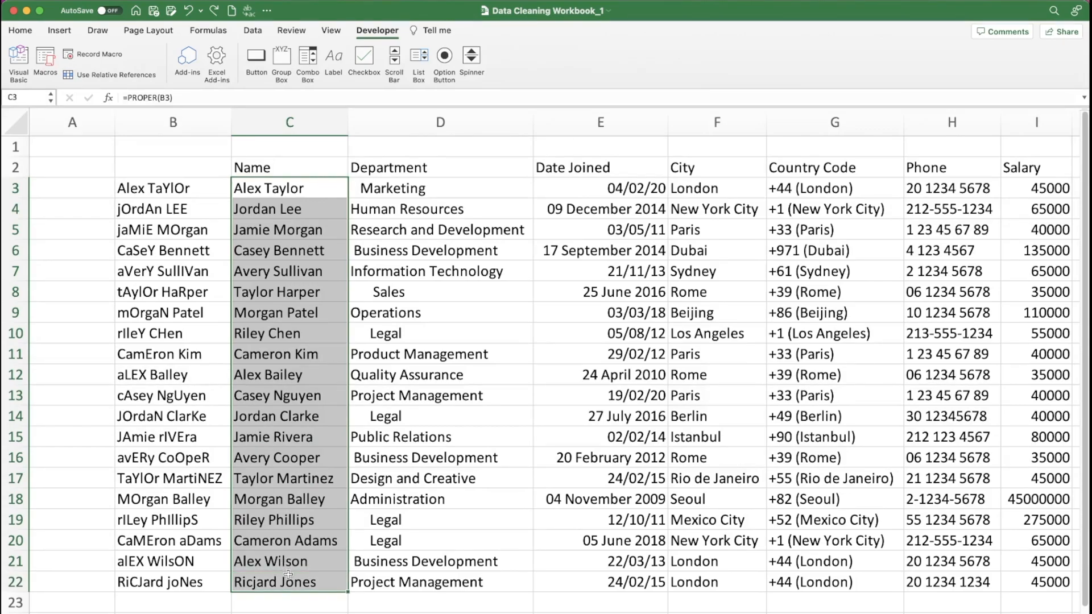
key(super+c)
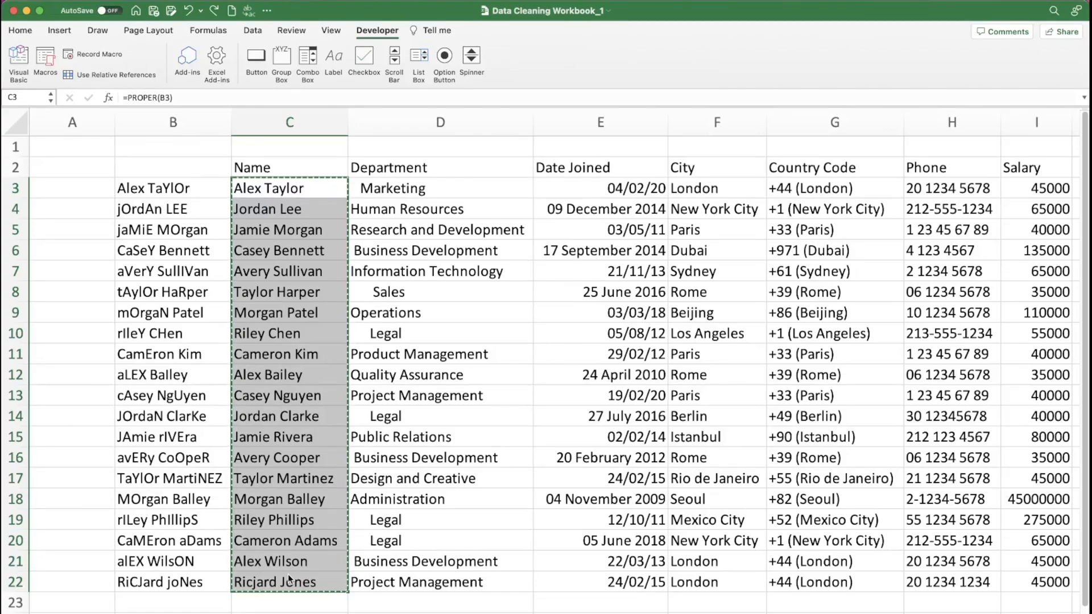
key(ctrl+alt+v)
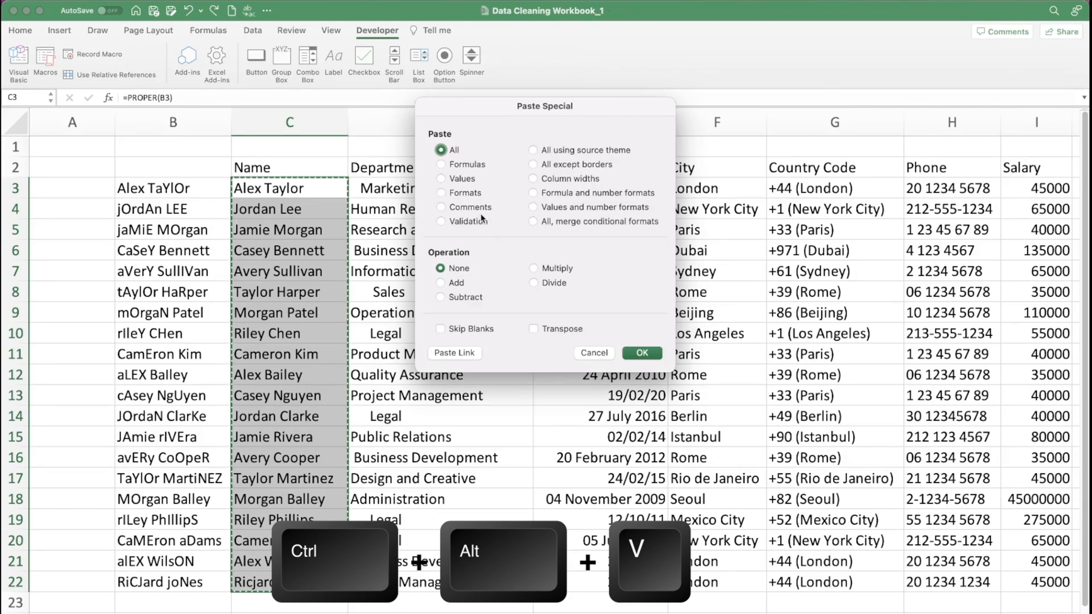
click(449, 178)
click(642, 354)
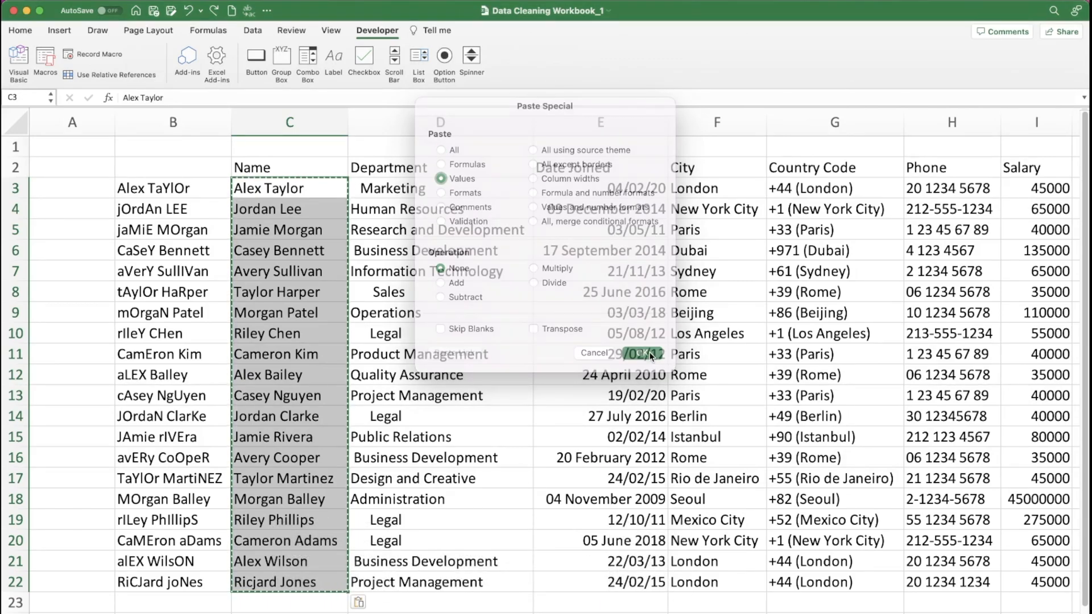
click(277, 188)
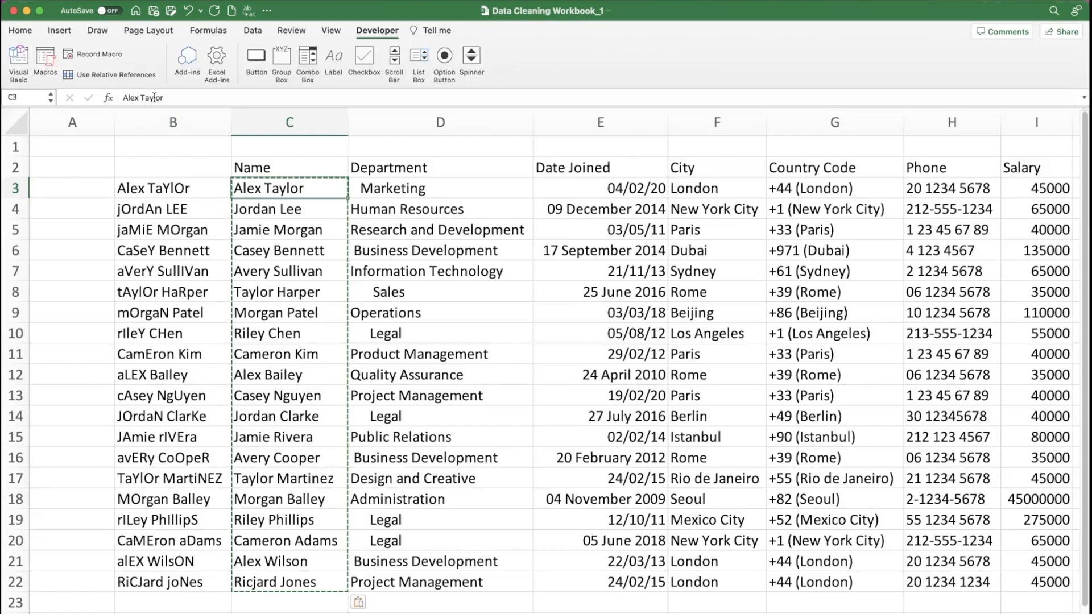
key(Down)
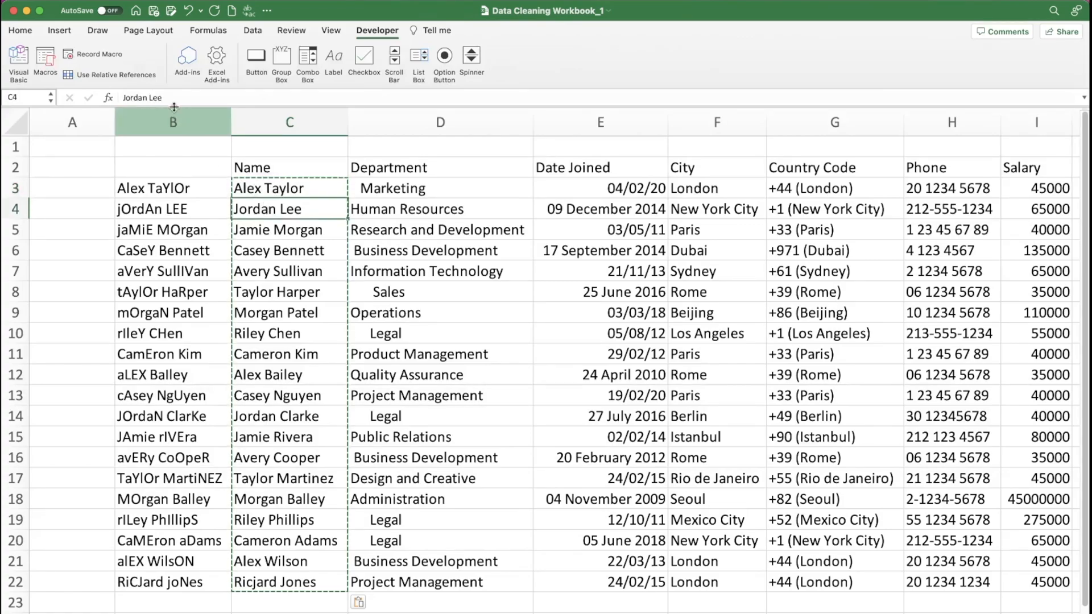
- Delete column B containing the original, badly capitalised names
click(174, 122)
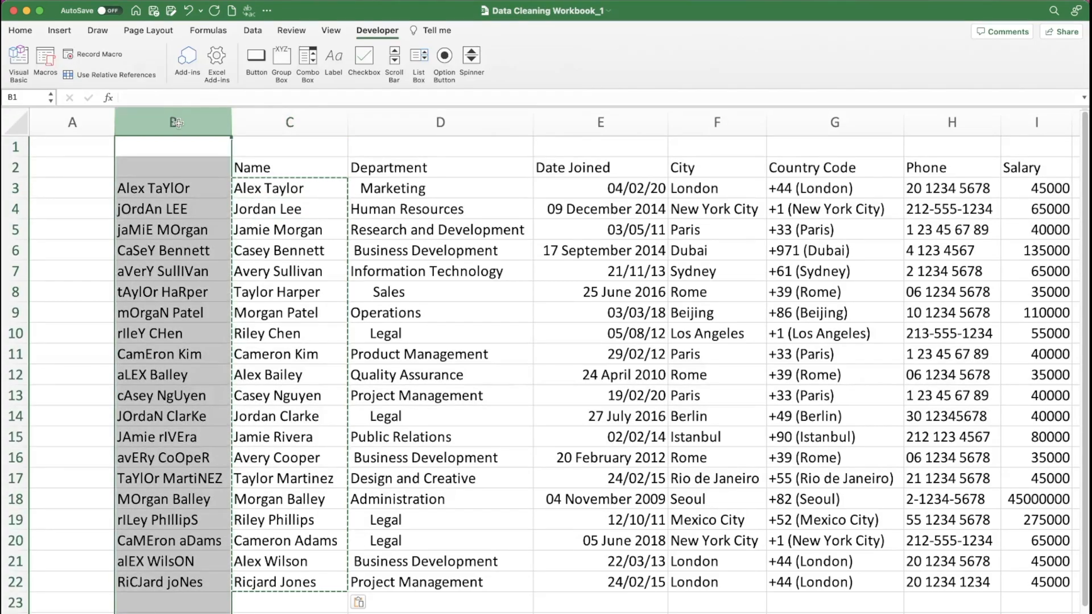
key(super+minus)
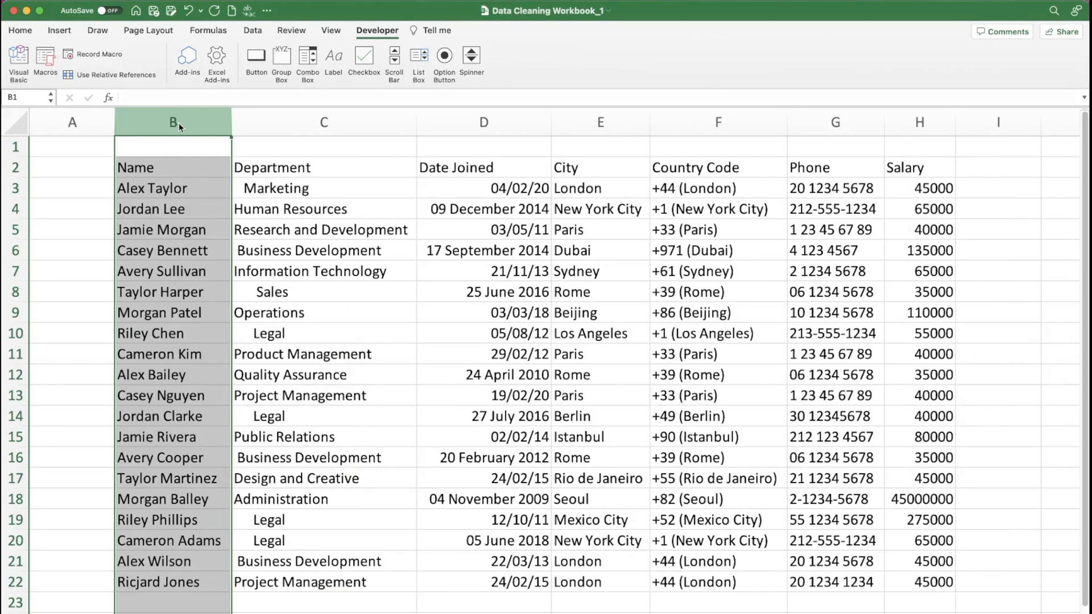
click(148, 167)
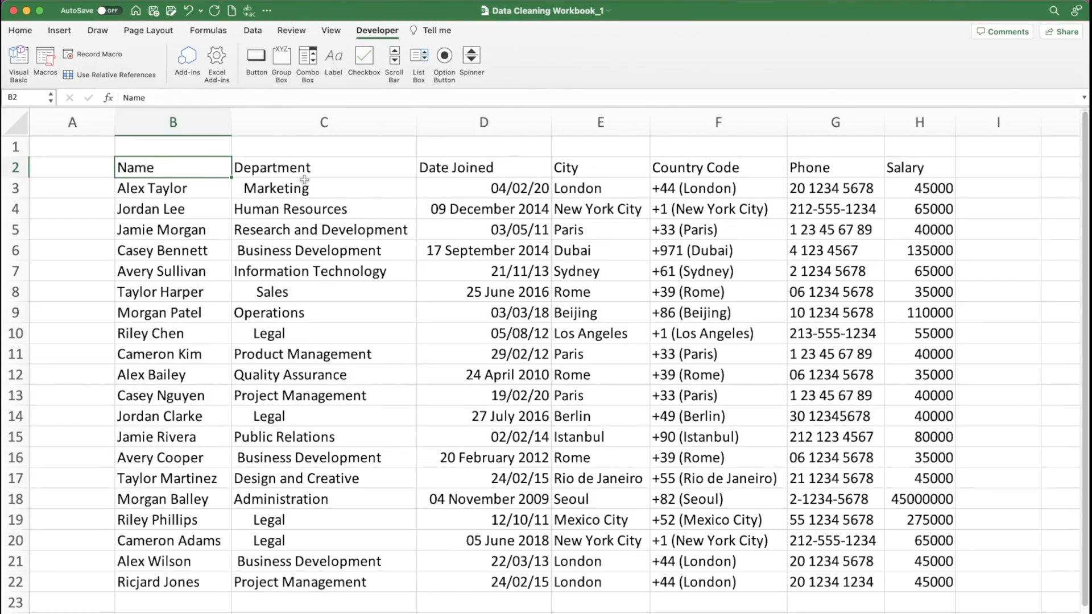
- Insert two blank columns before Department and head them First Name and Last Name in row 2
click(310, 129)
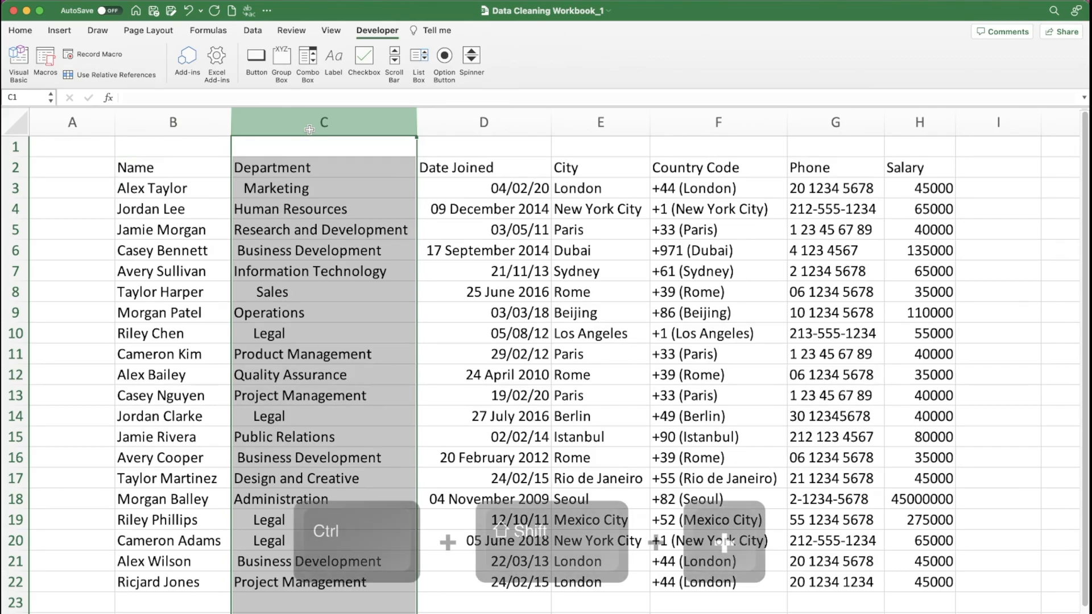
key(ctrl+shift+plus)
key(ctrl+shift+plus)
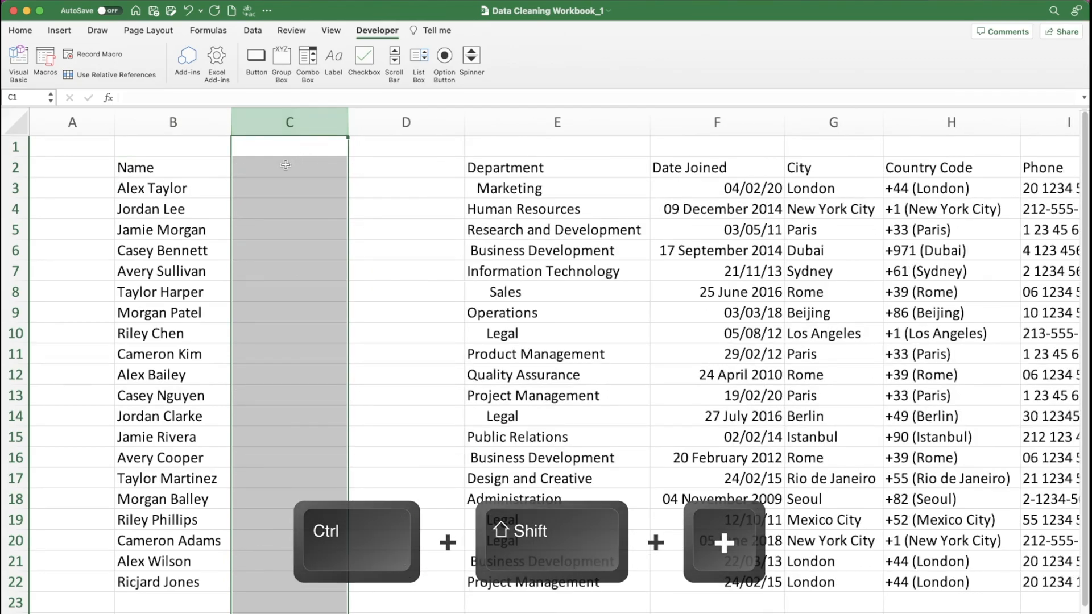
click(286, 166)
text(First Name)
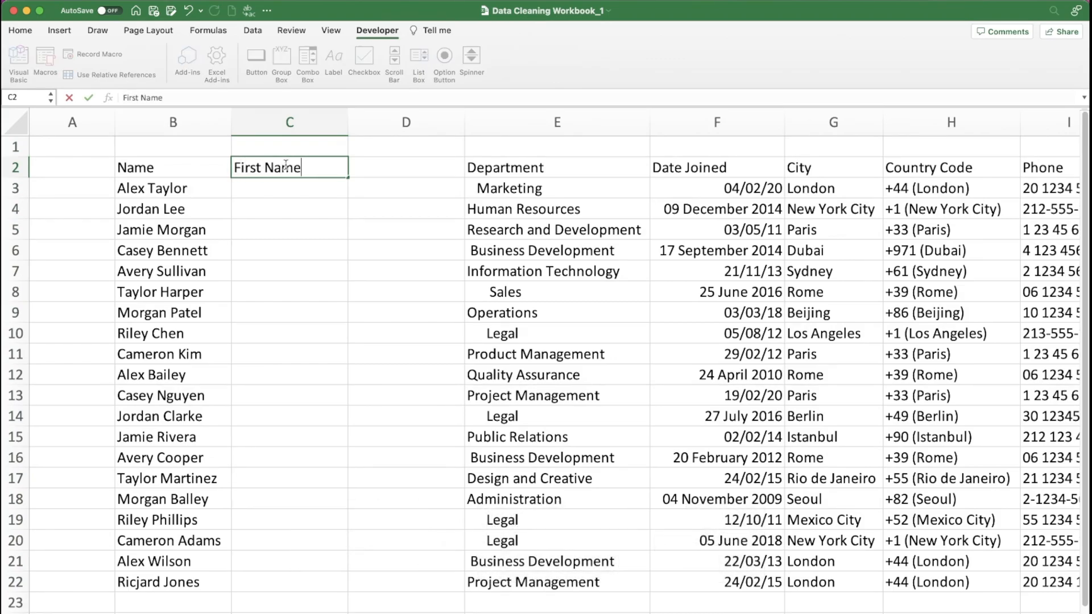
key(Tab)
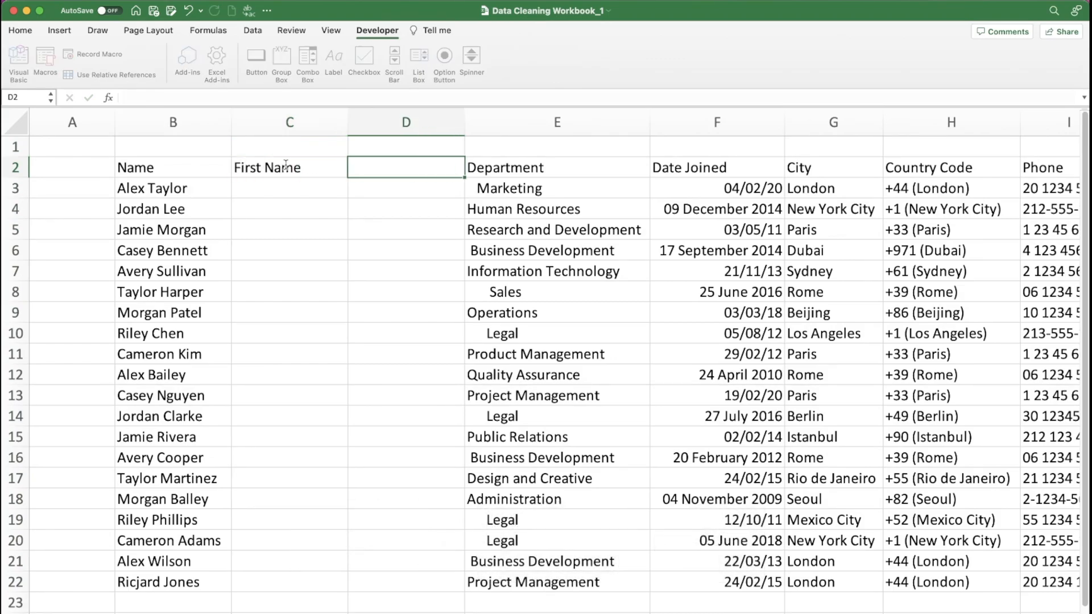
text(Last Name)
key(Return)
- Enter the first employee's first name in C3 and last name in D3 as examples for splitting the names
text(Alex)
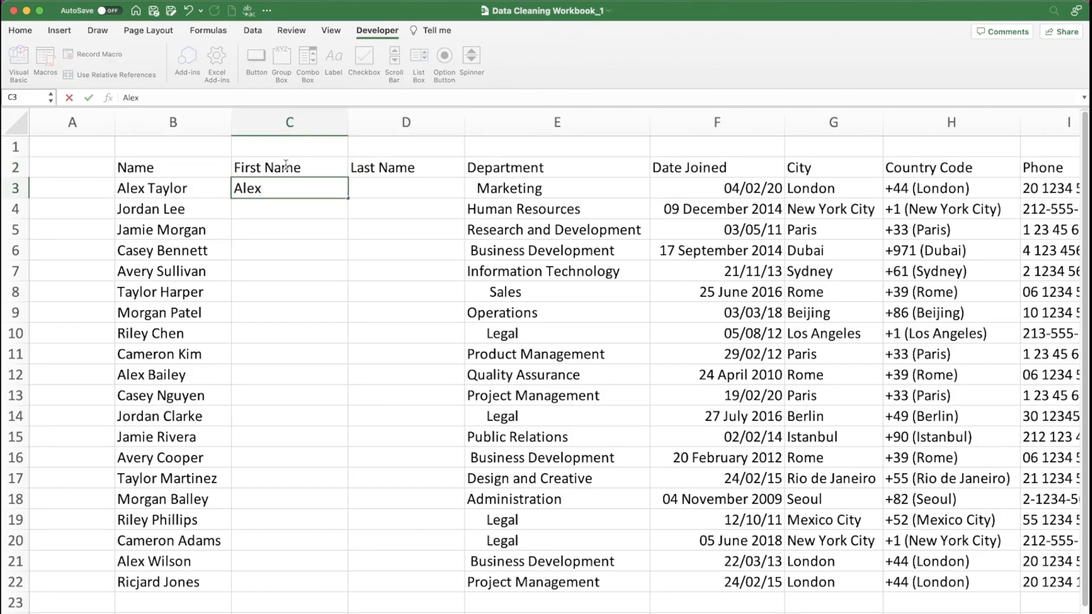
key(Tab)
text(Taylor)
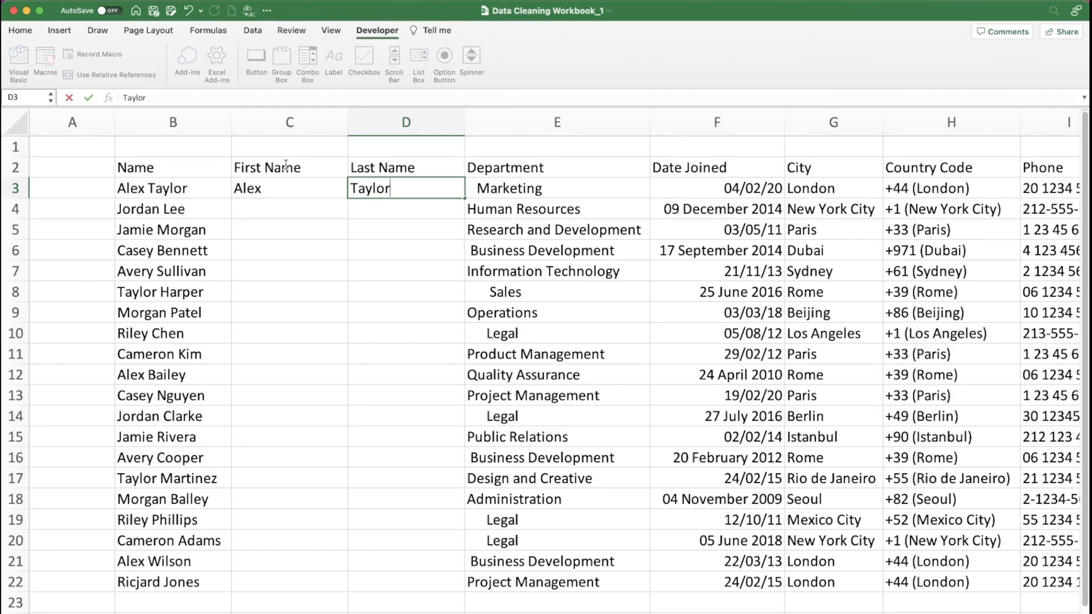
key(Return)
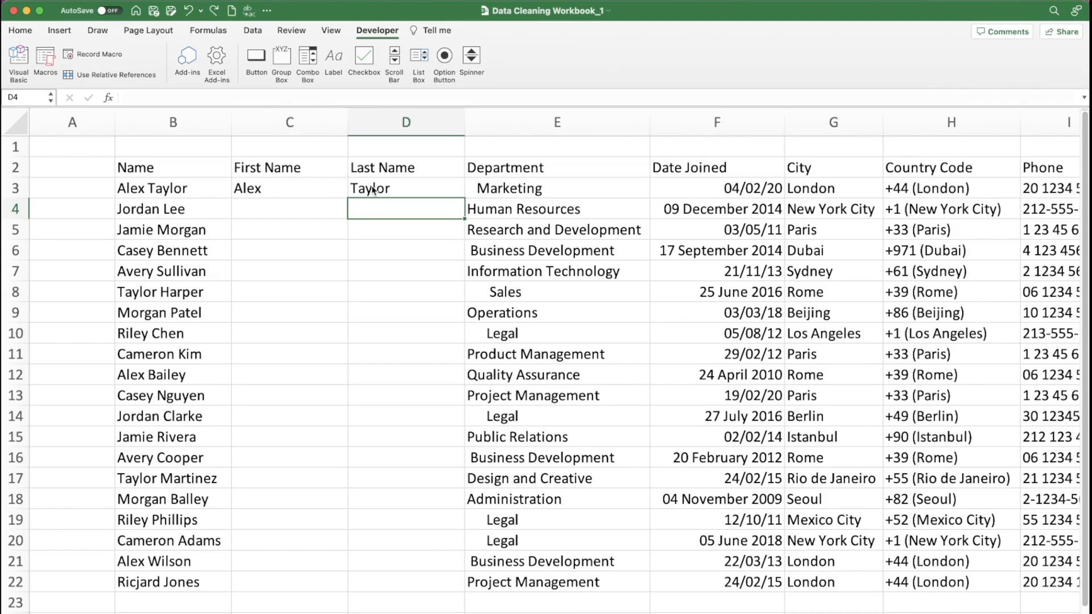
- Flash Fill the remaining last names in D4:D22 and first names in C4:C22 from the row 3 examples
key(ctrl+e)
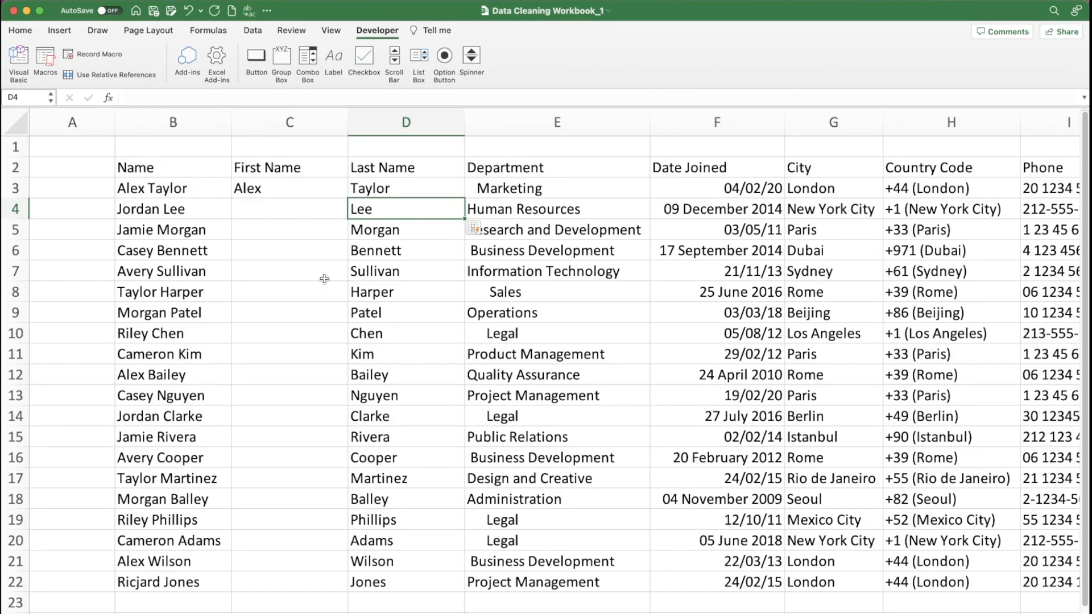
click(276, 207)
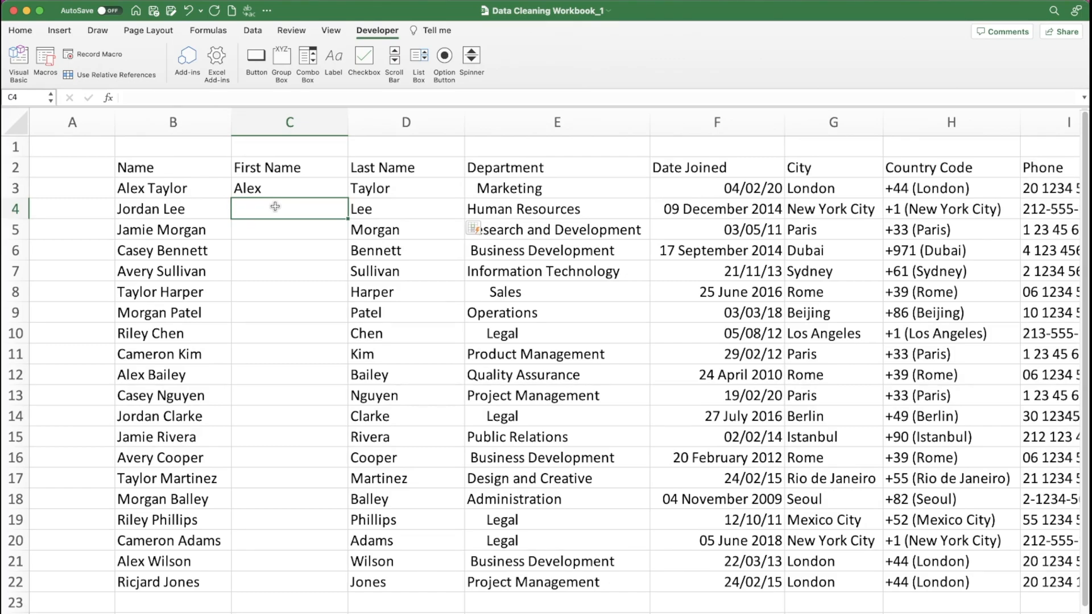
key(ctrl+e)
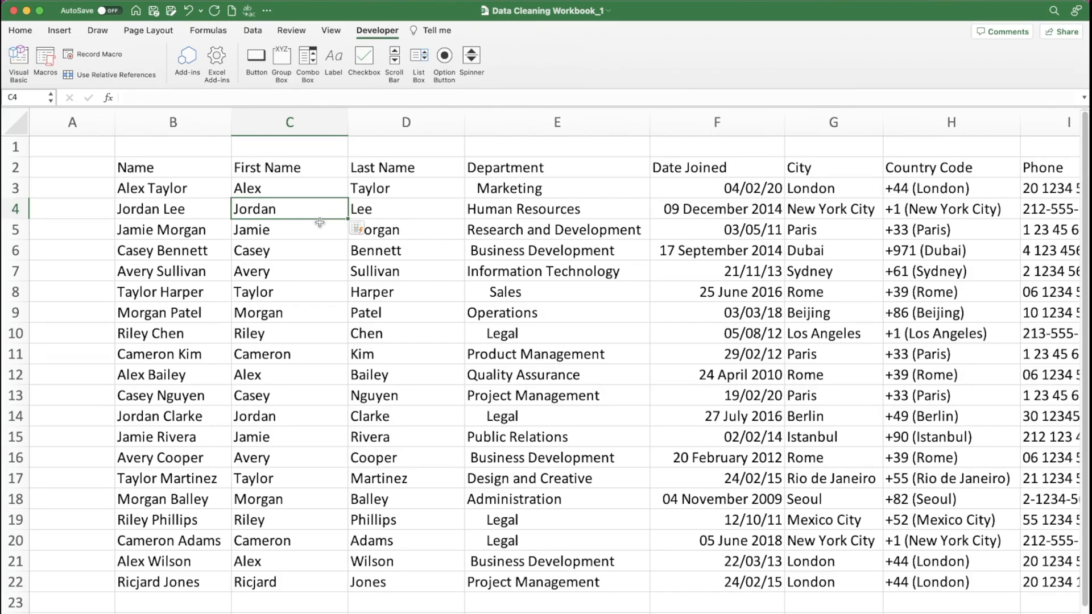
- Insert a blank column between Department and Date Joined
scroll(543, 191, right, 3)
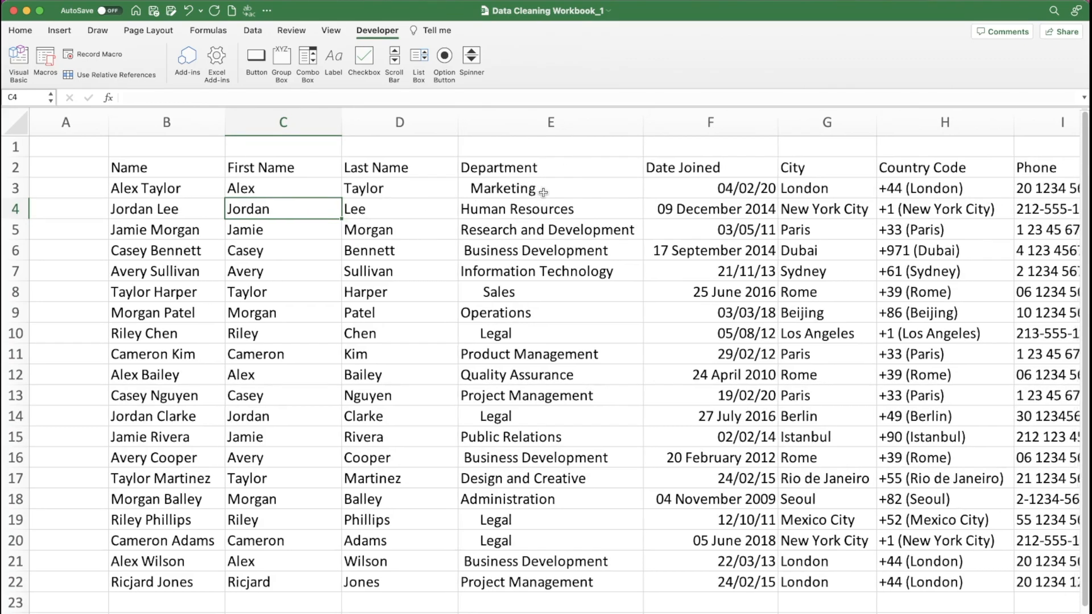
scroll(543, 192, right, 1)
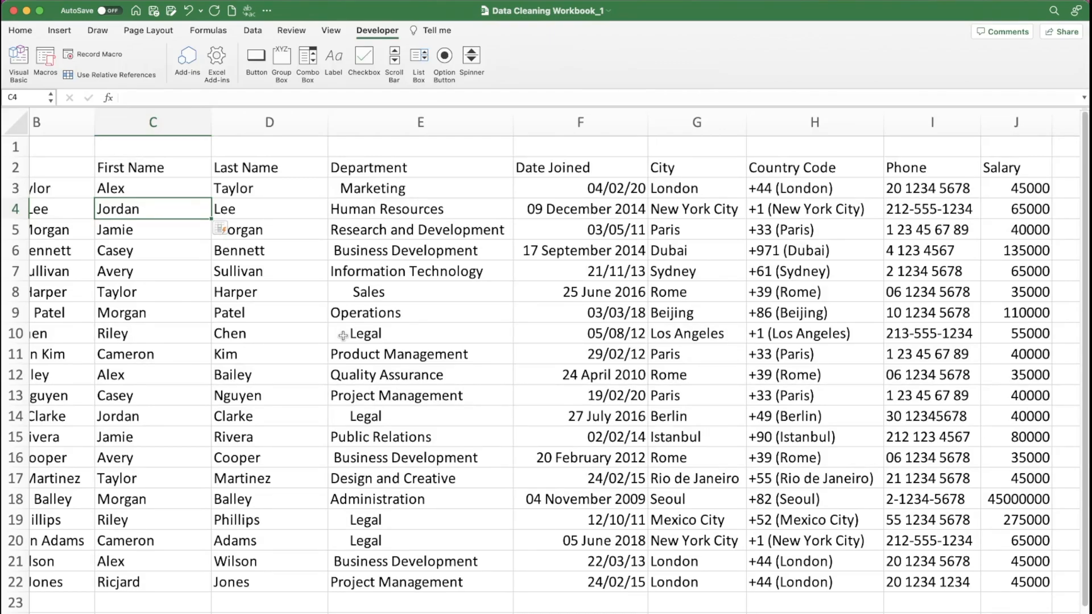
click(557, 124)
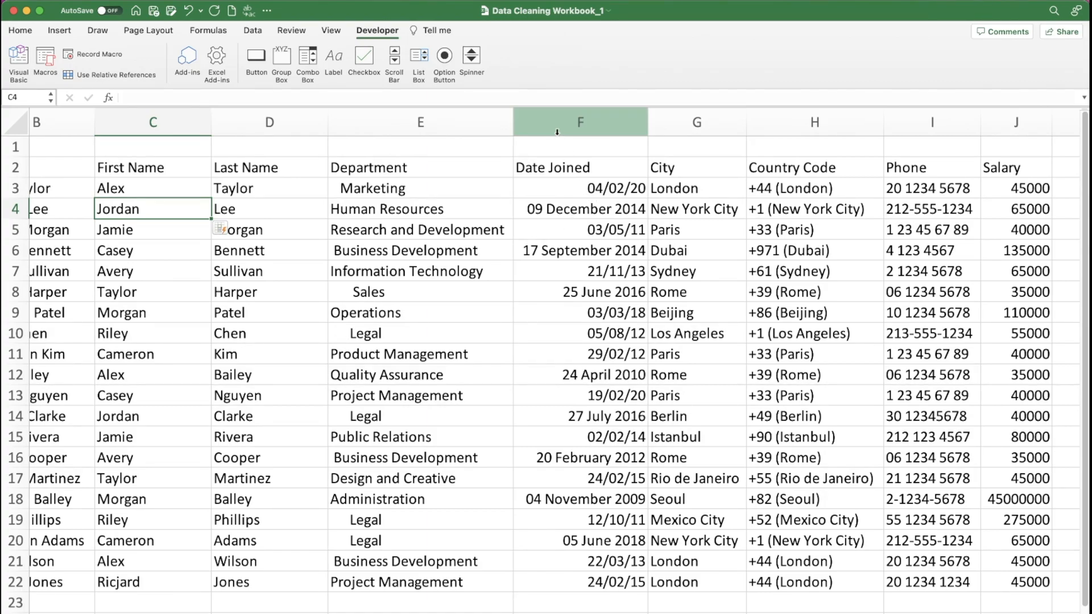
key(ctrl+shift+plus)
- Enter =TRIM(E3) in F3 to strip extra spaces from the department, and fill the formula down to F22
click(545, 188)
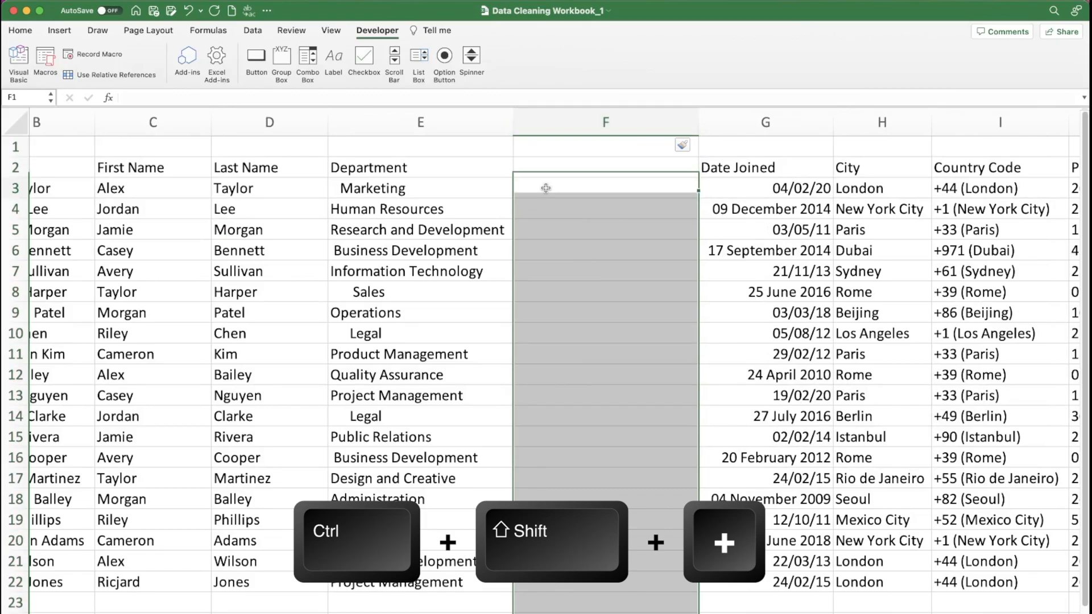
text(=trim()
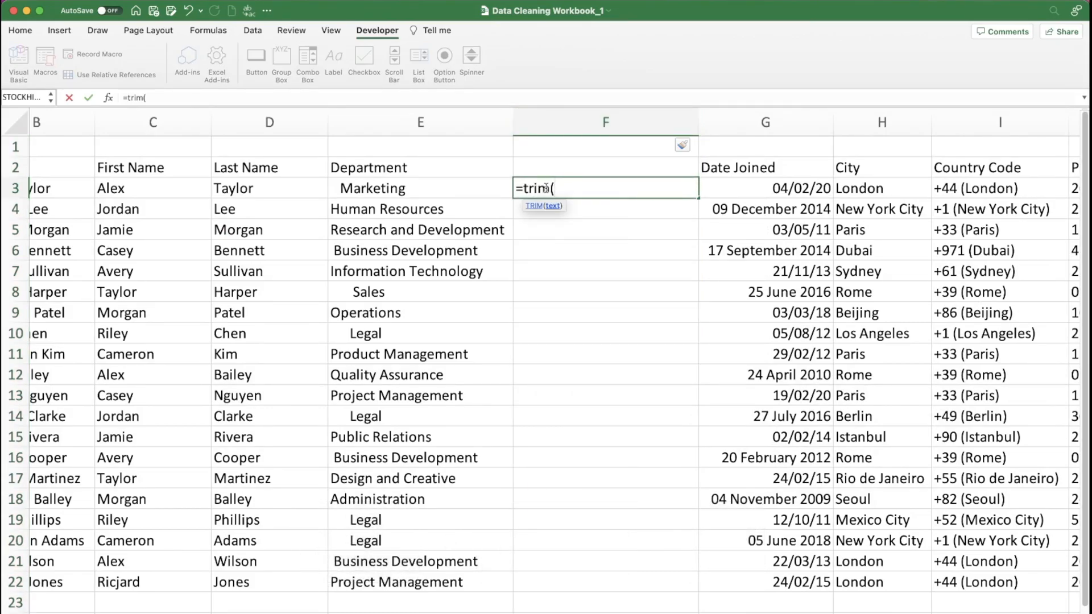
click(438, 183)
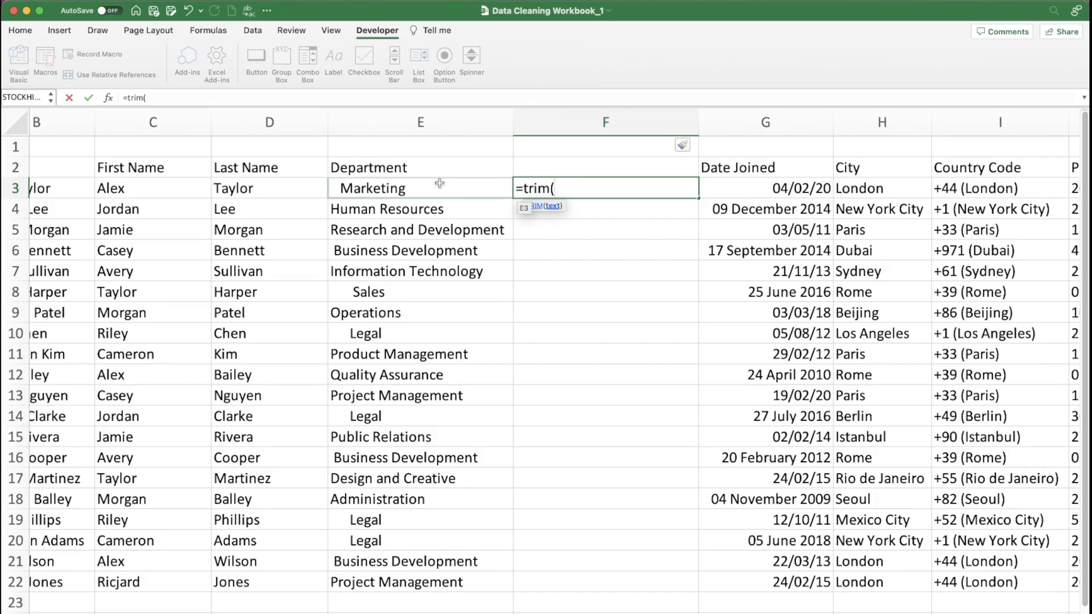
click(395, 183)
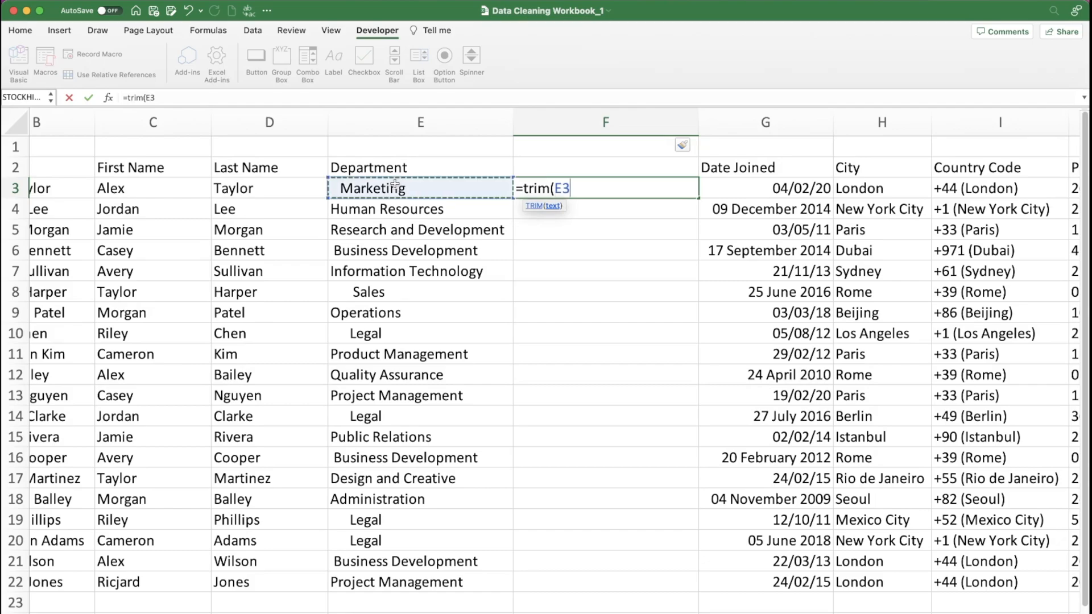
text())
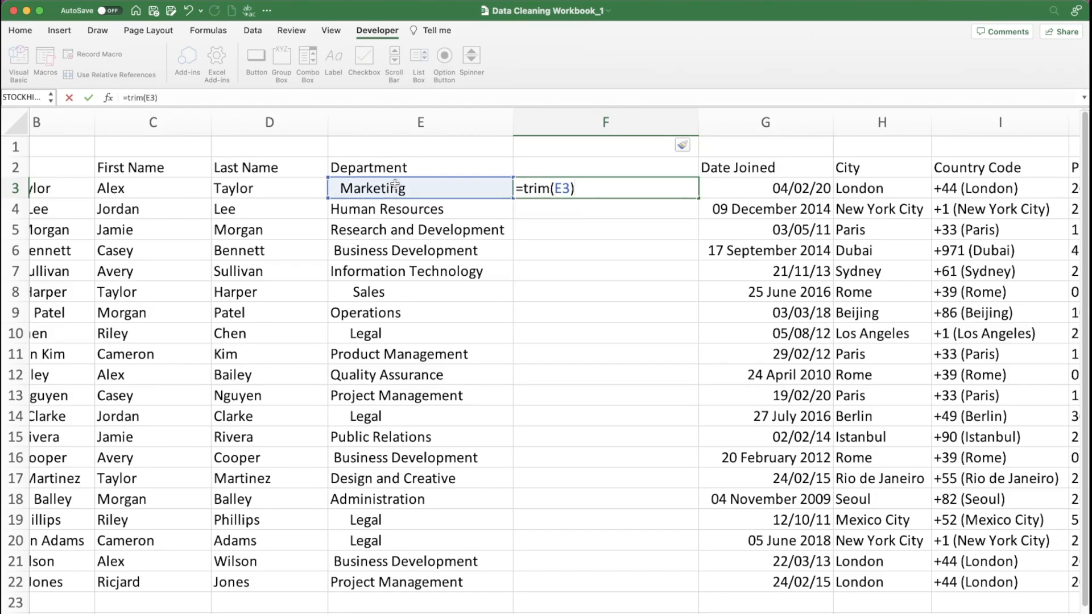
key(Return)
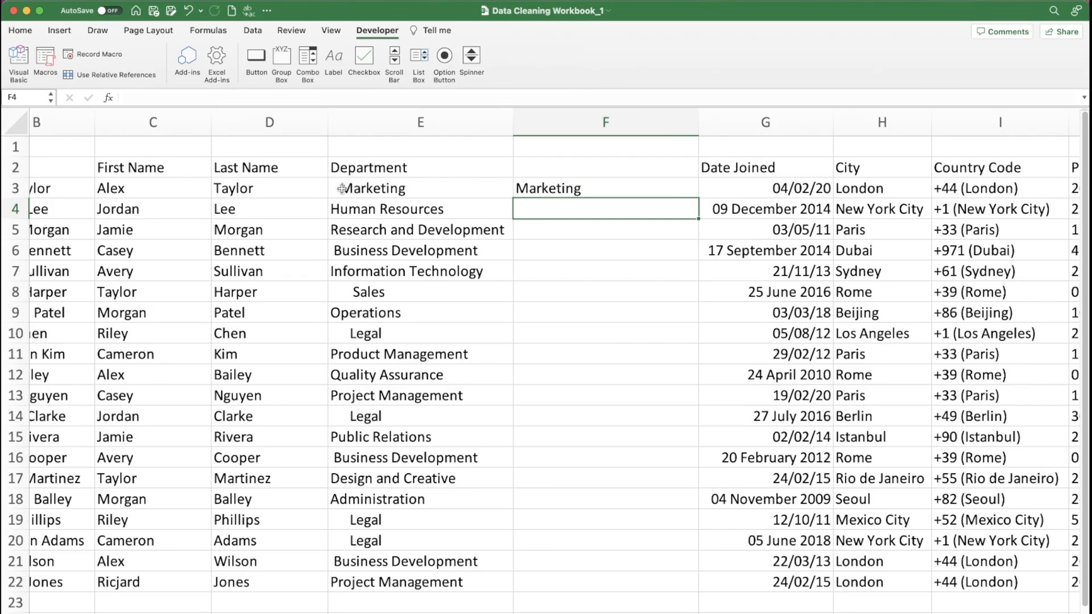
click(618, 195)
double_click(698, 197)
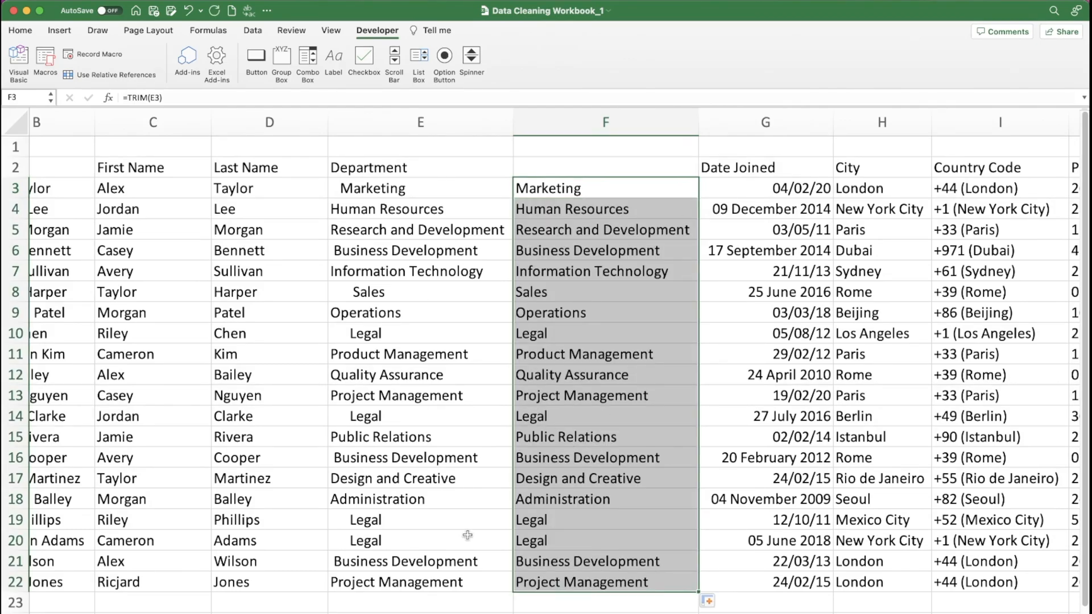
- Replace the TRIM formulas in F3:F22 with their values using Paste Special
key(super+c)
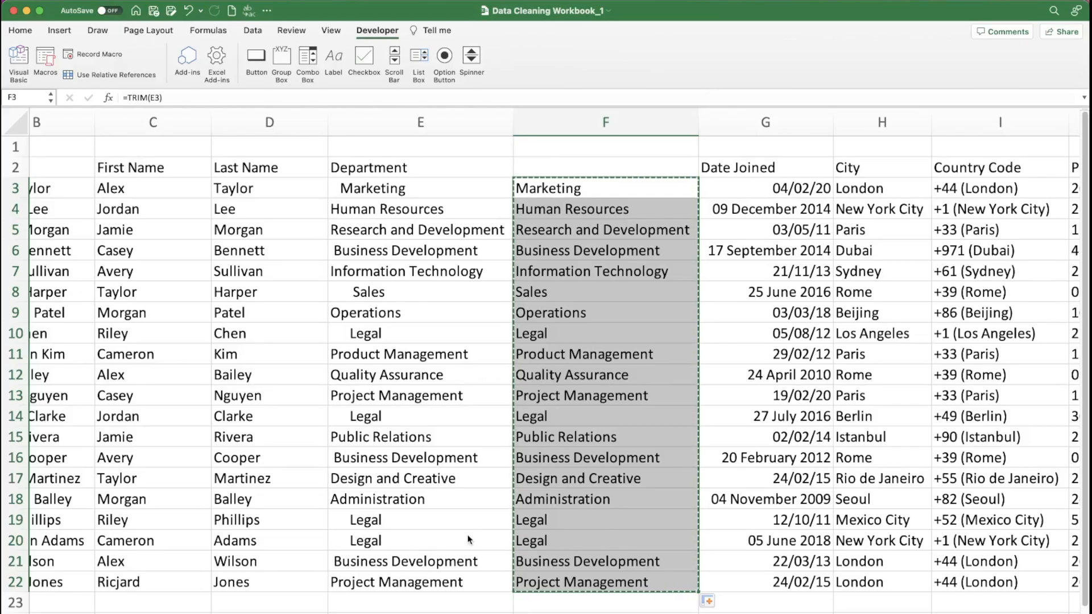
key(ctrl+alt+v)
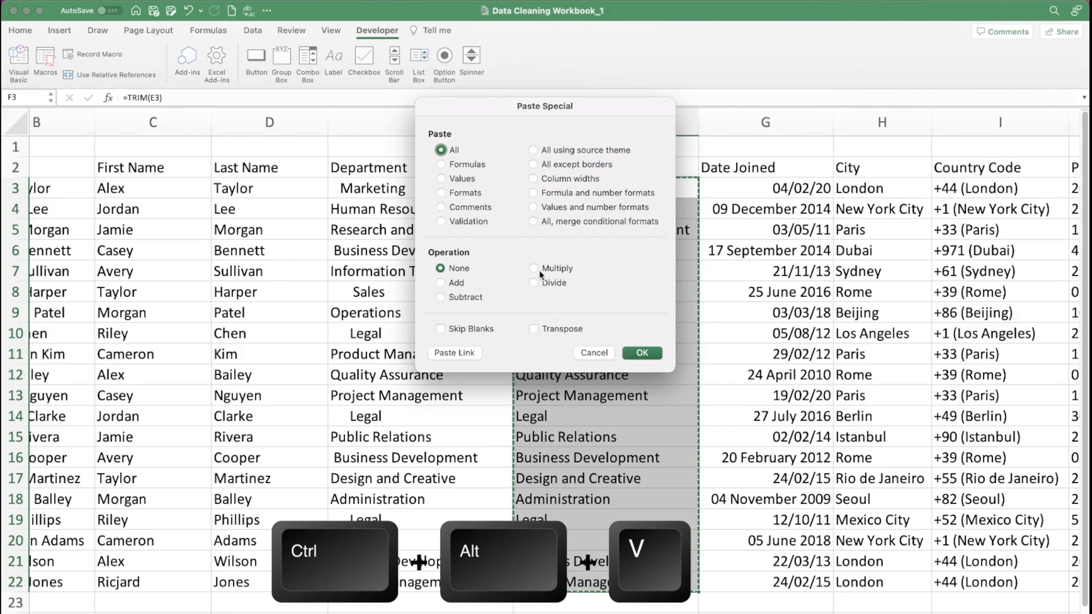
click(460, 179)
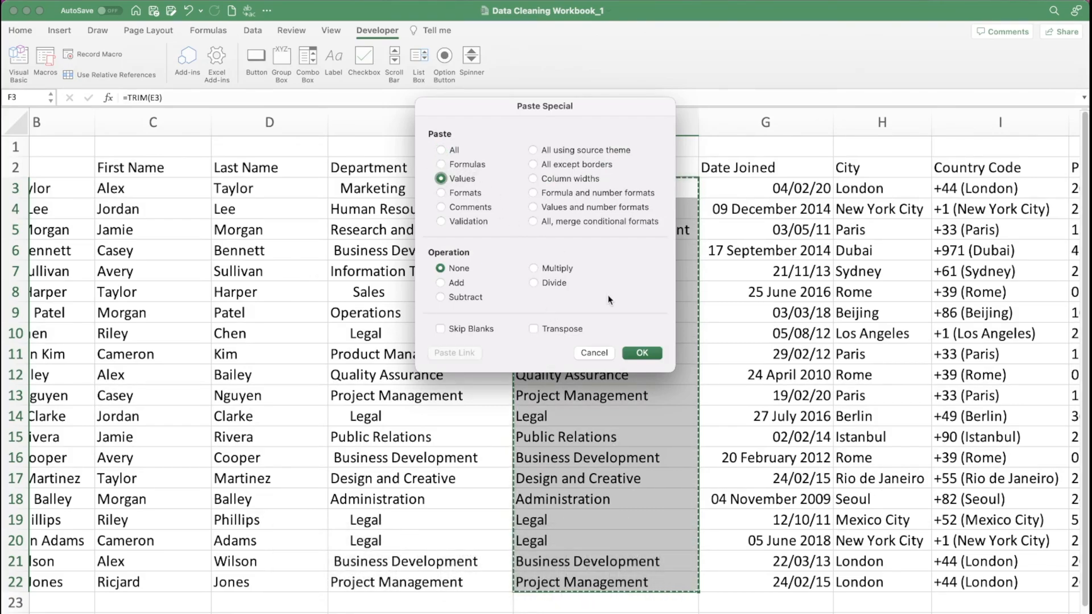
click(641, 354)
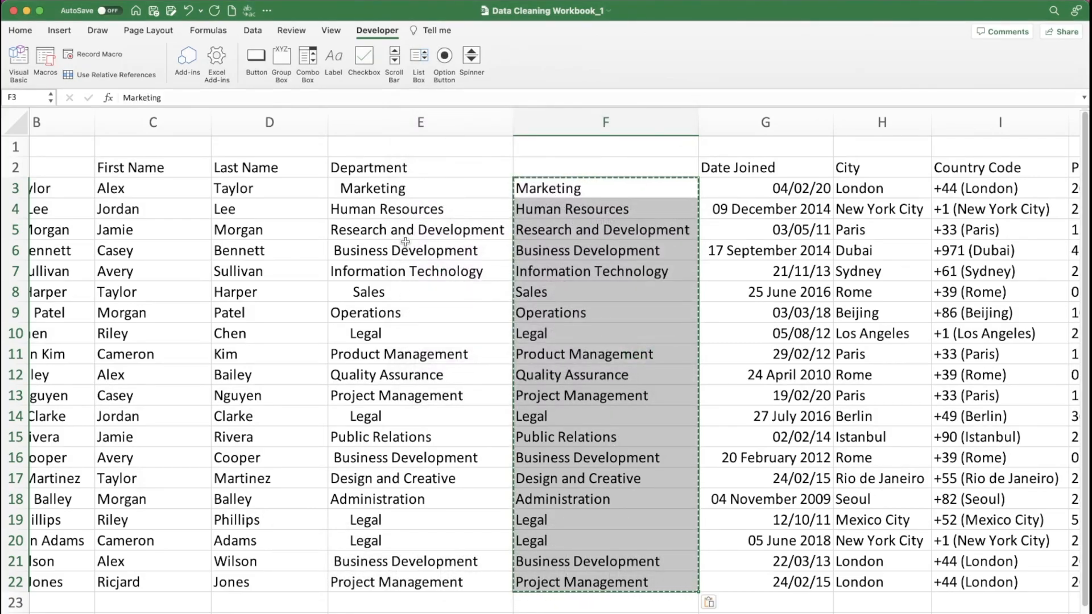
- Move the Department heading to F2 above the trimmed values and delete the original department column E
click(415, 166)
drag(424, 157, 556, 180)
click(420, 124)
key(ctrl+minus)
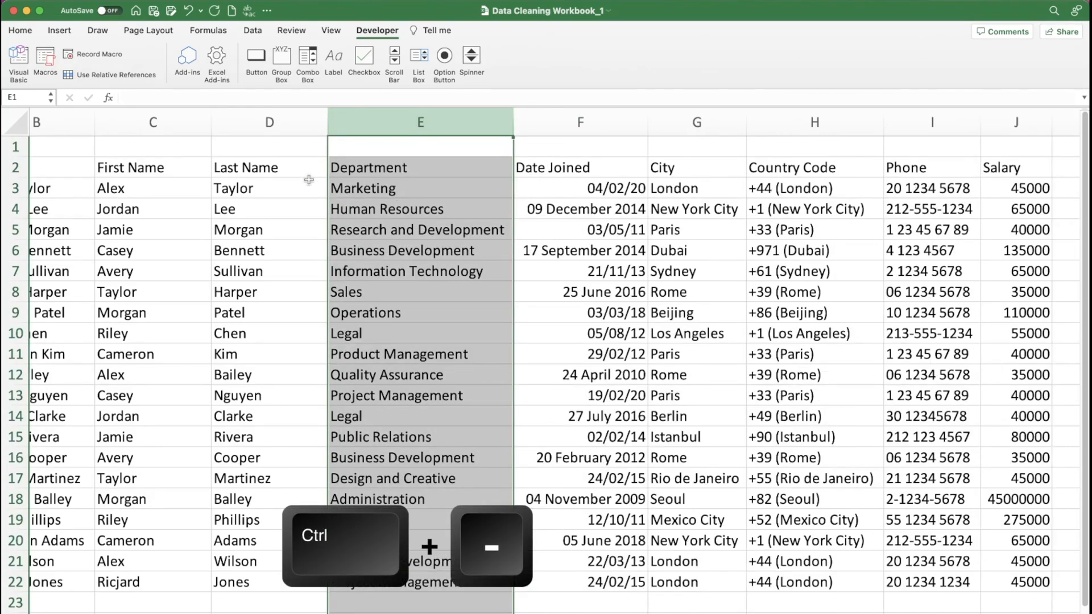
- Format the Date Joined dates in F3:F22 with the custom number format d-mmm-yy
scroll(142, 172, left, 3)
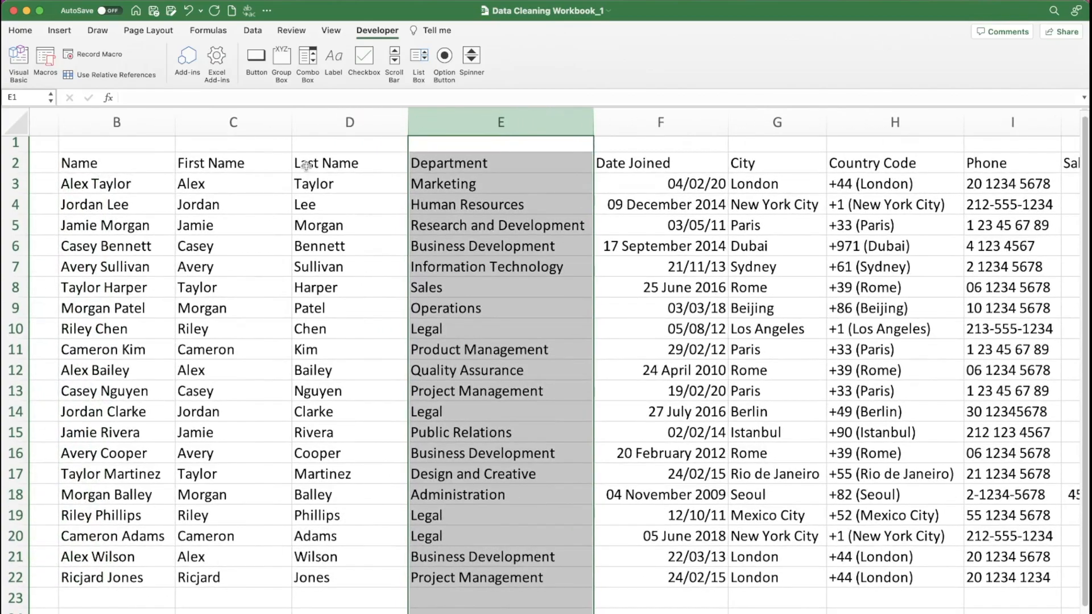
scroll(306, 165, right, 4)
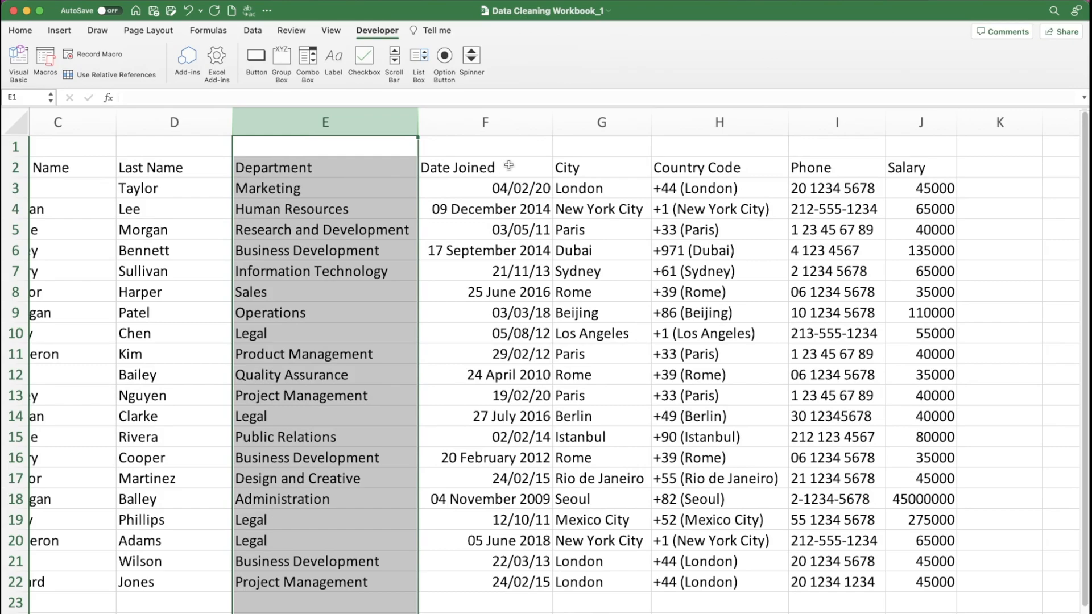
click(522, 194)
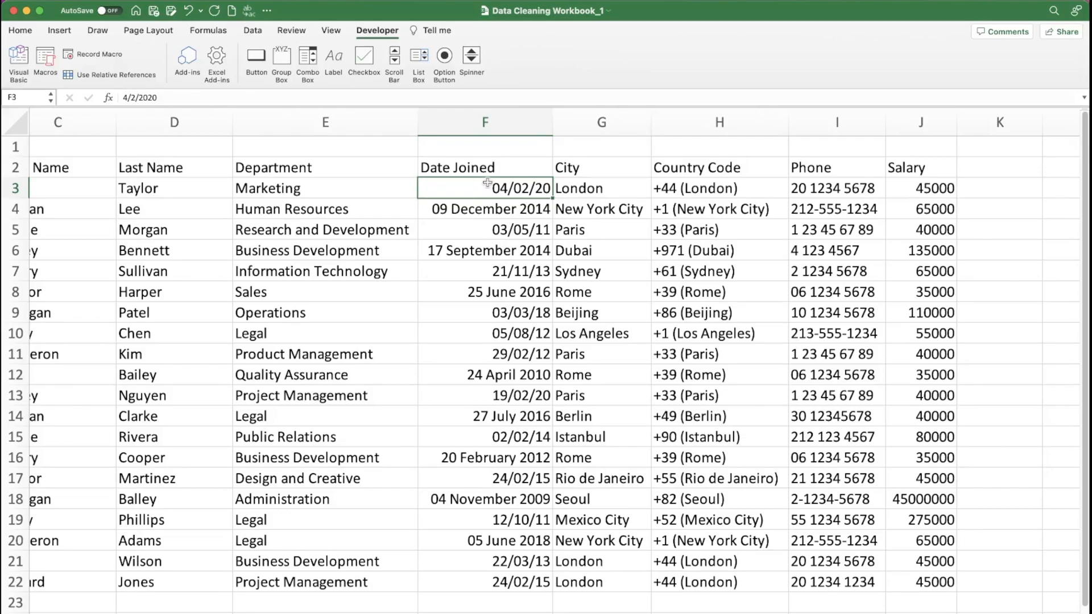
drag(487, 186, 454, 587)
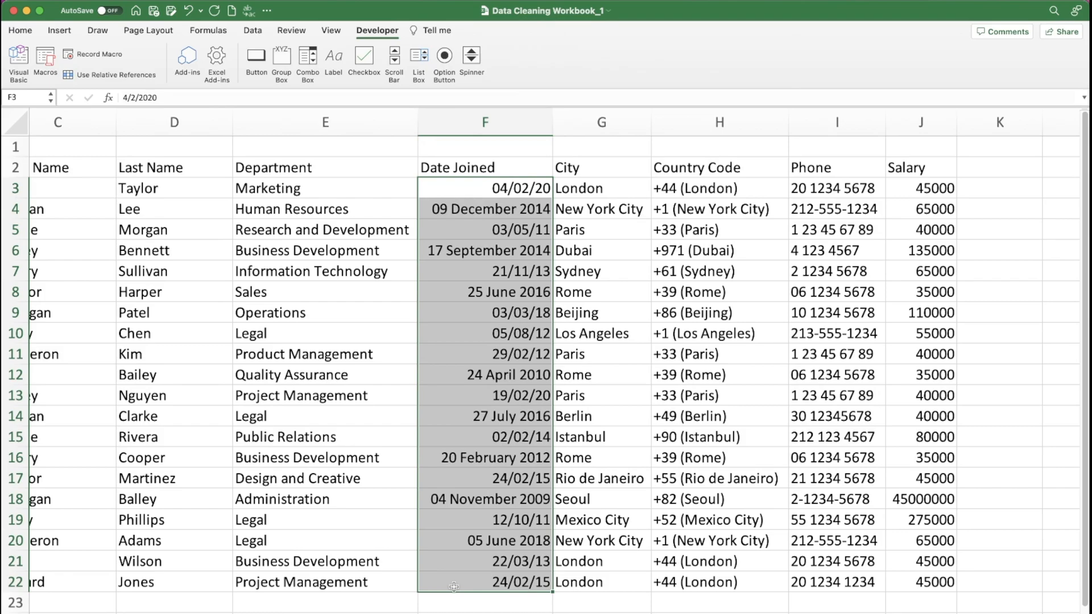
key(ctrl+1)
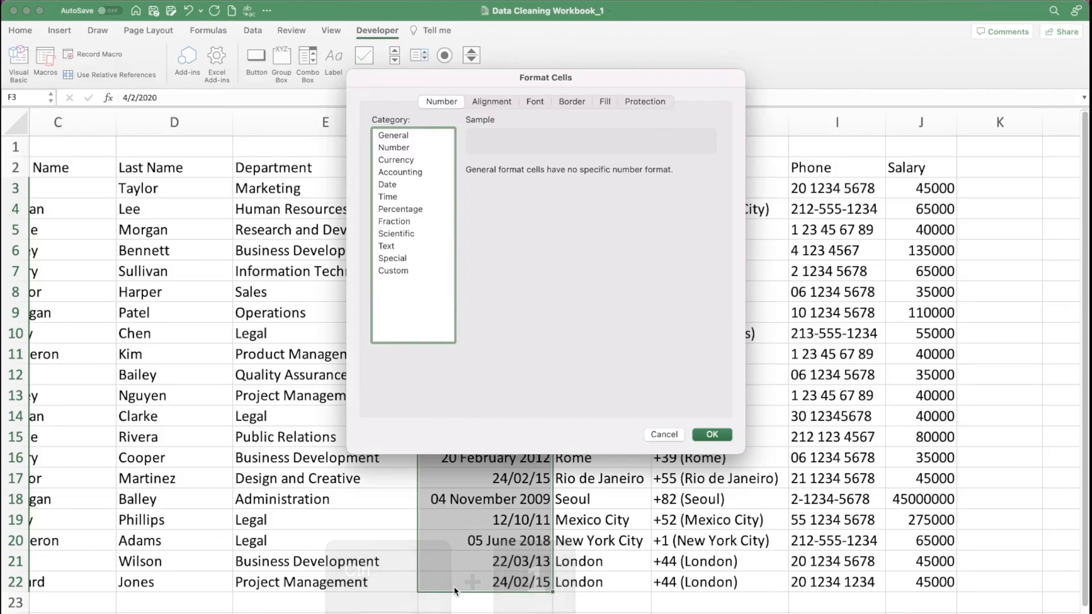
click(389, 185)
scroll(539, 249, down, 2)
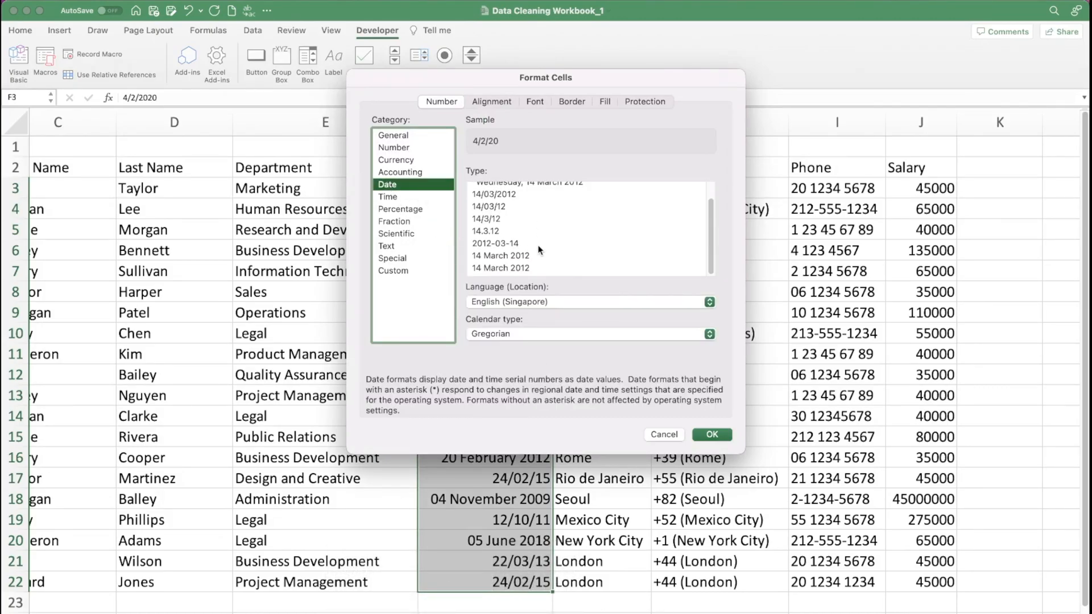
click(400, 271)
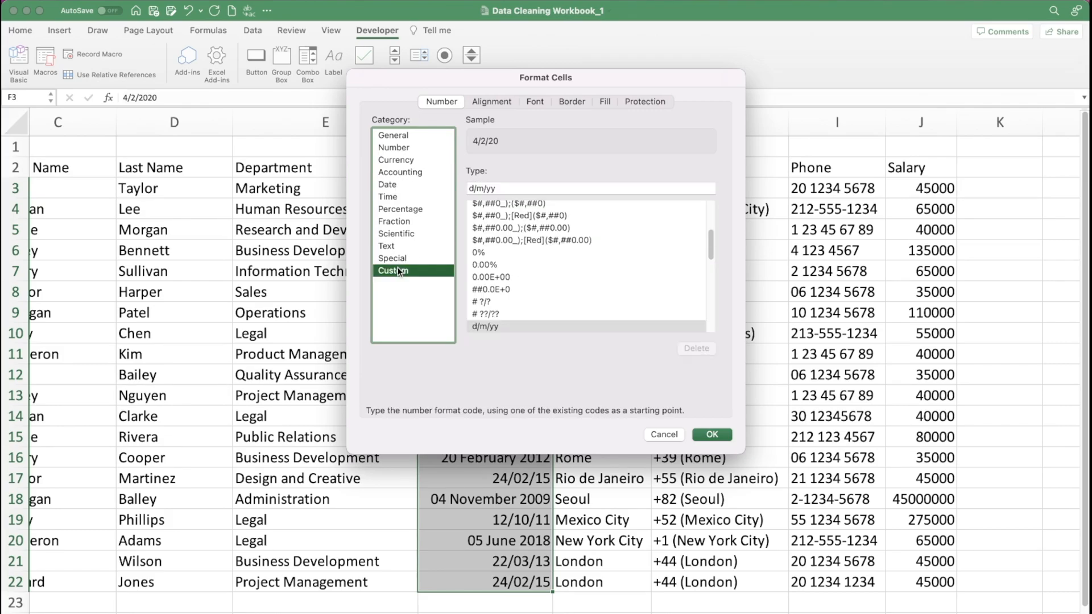
scroll(517, 258, down, 3)
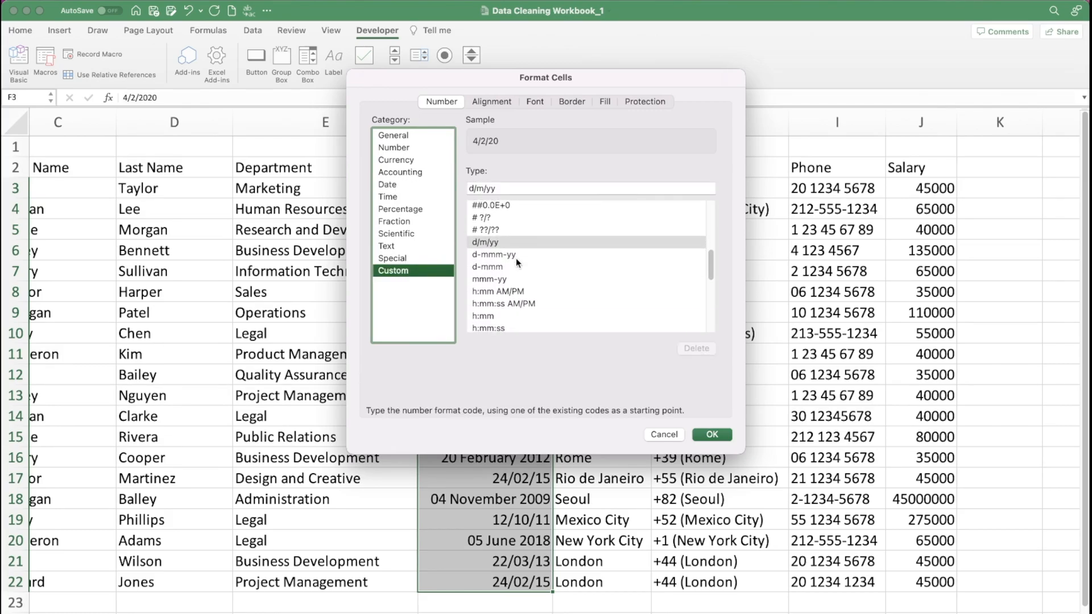
click(493, 255)
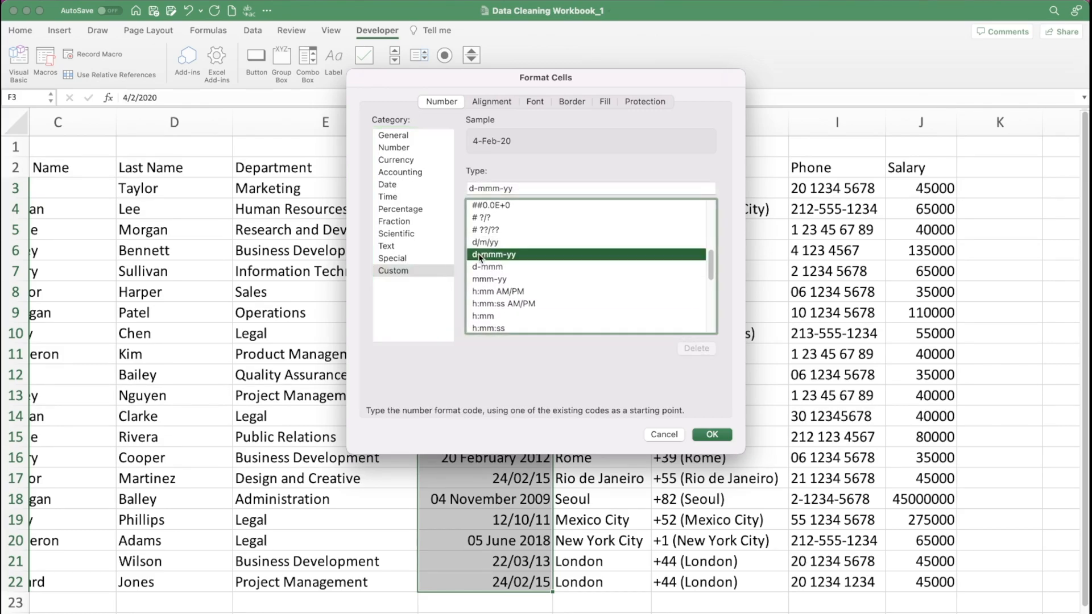
click(712, 435)
- Narrow the Date Joined column to fit the shorter dates and its heading
click(518, 251)
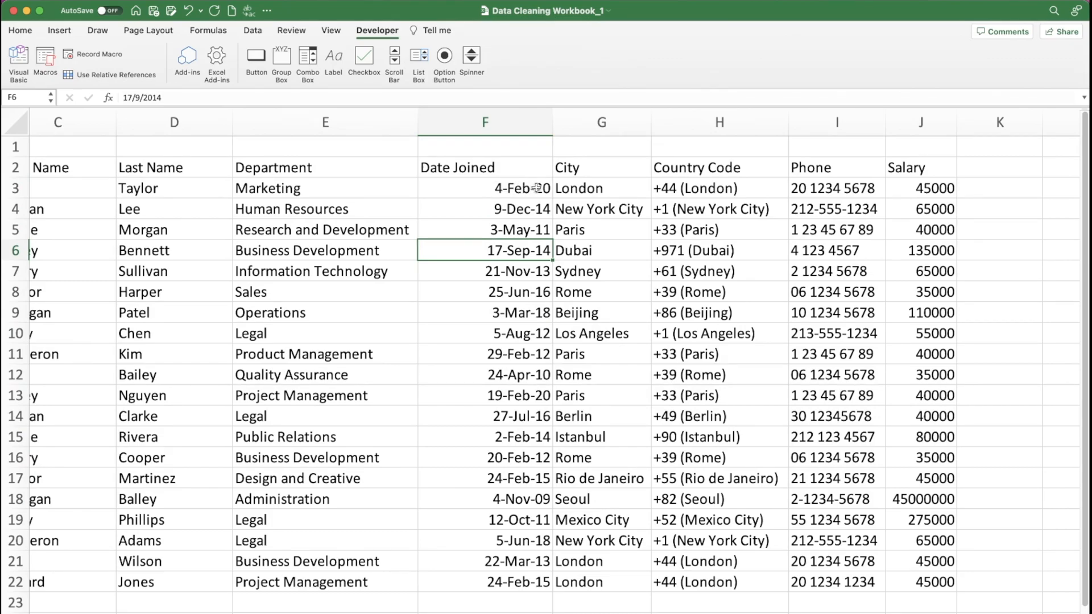
drag(552, 122, 513, 123)
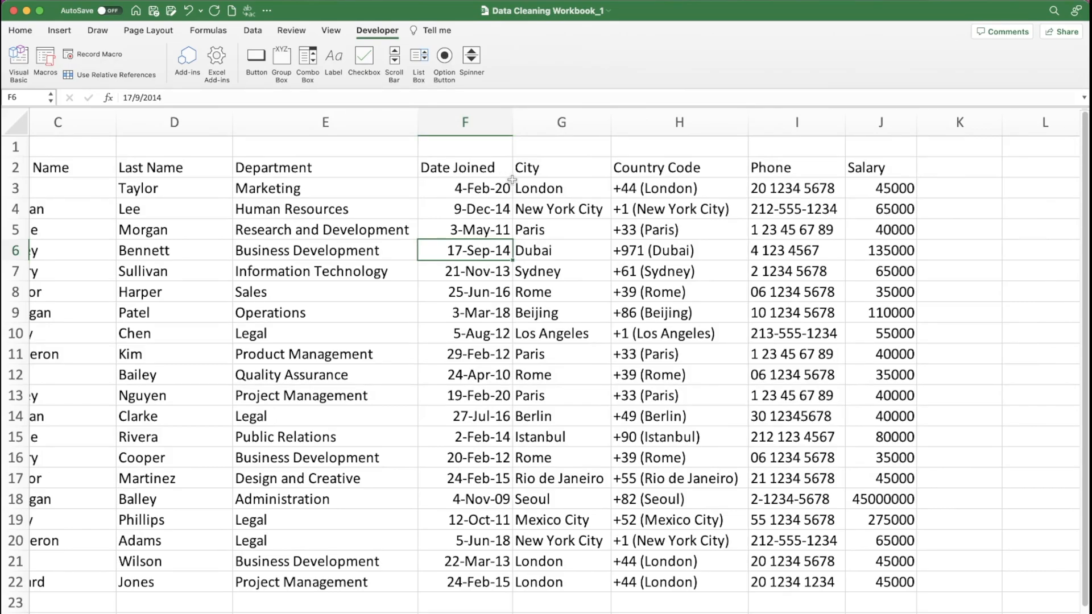
click(538, 167)
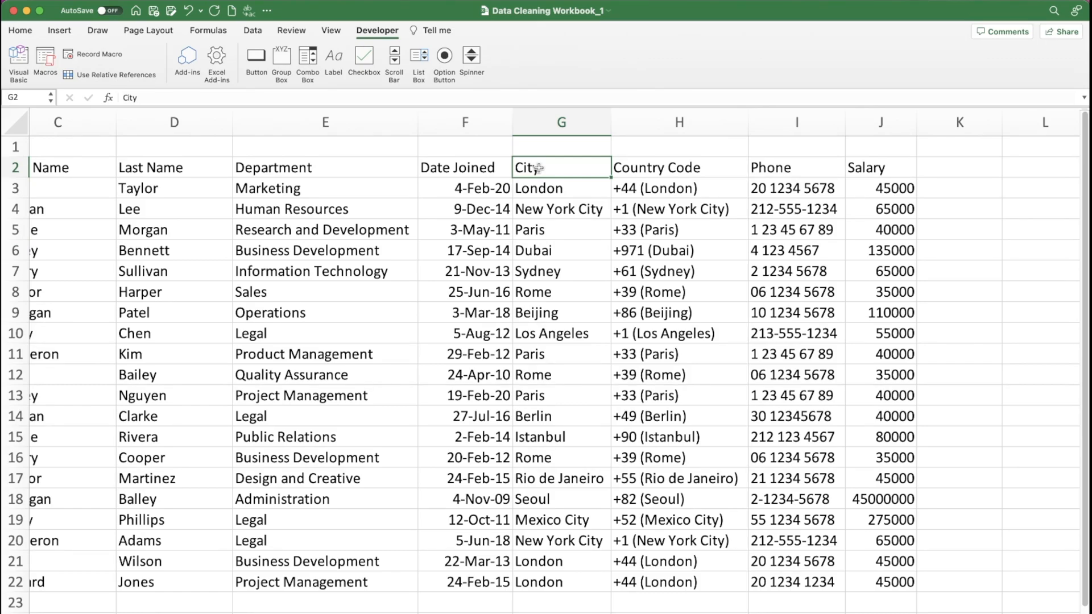
- Insert a blank column before Country Code and head it Country in H2
click(660, 124)
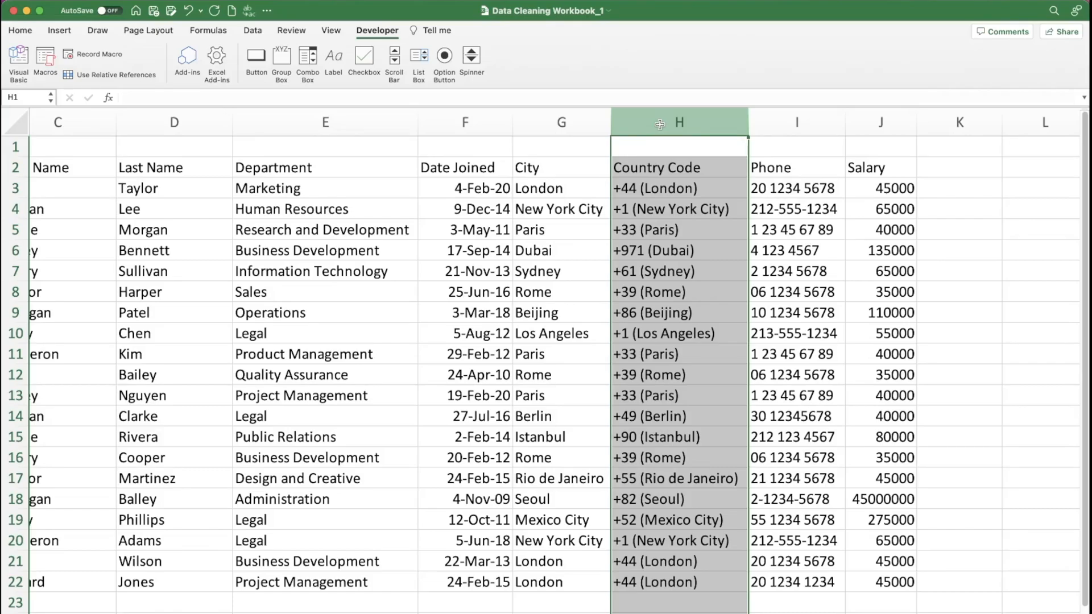
key(super+shift+equal)
click(647, 170)
text(Country)
key(Return)
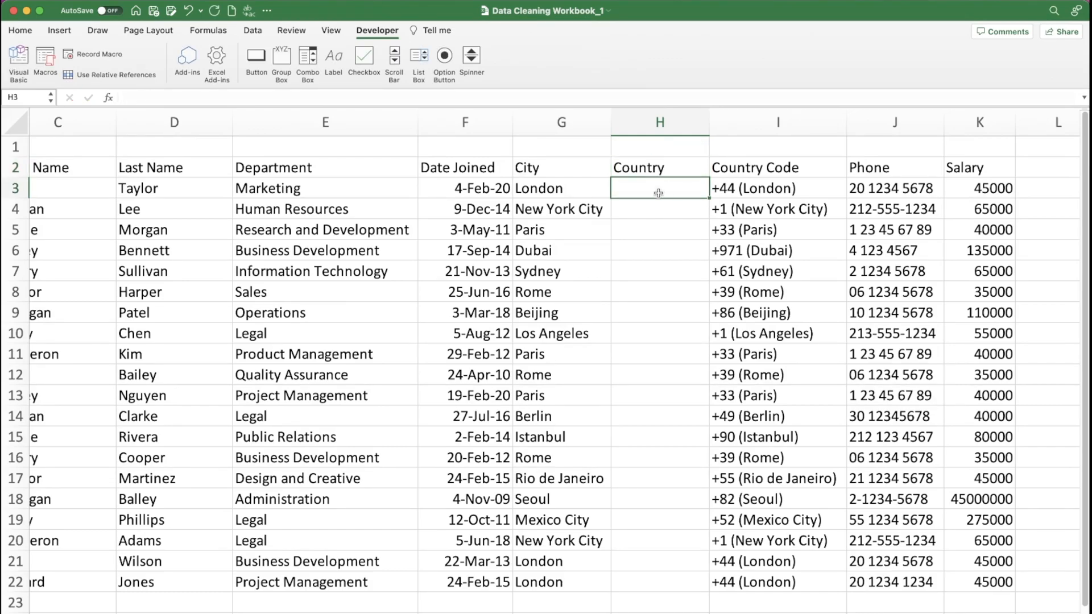
- Convert London in G3 to the Geography data type, extract its Country/region into H3, and widen the Country column
scroll(563, 288, right, 5)
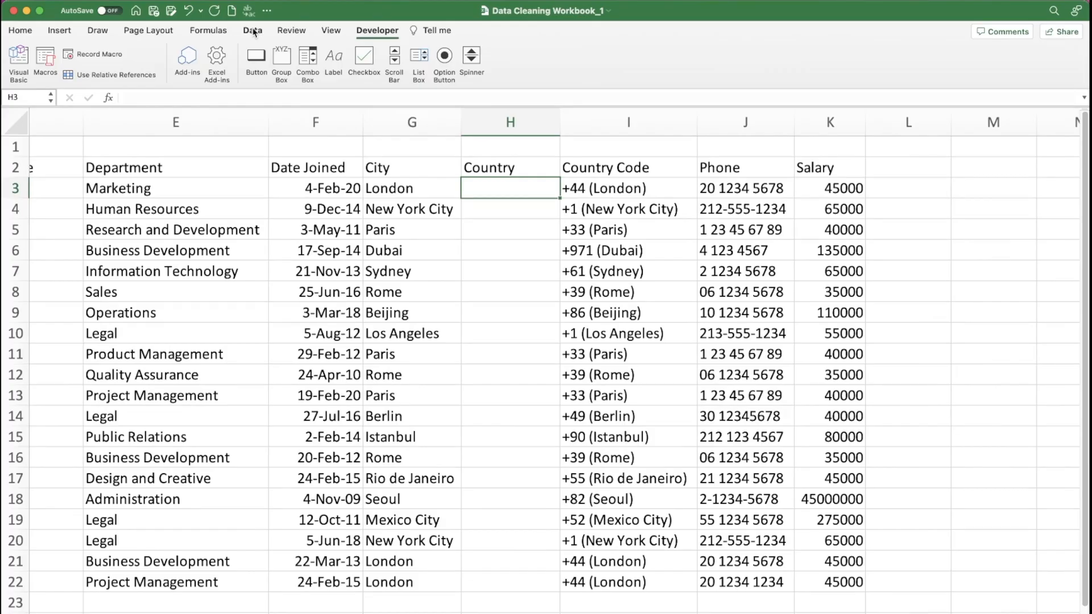
click(253, 31)
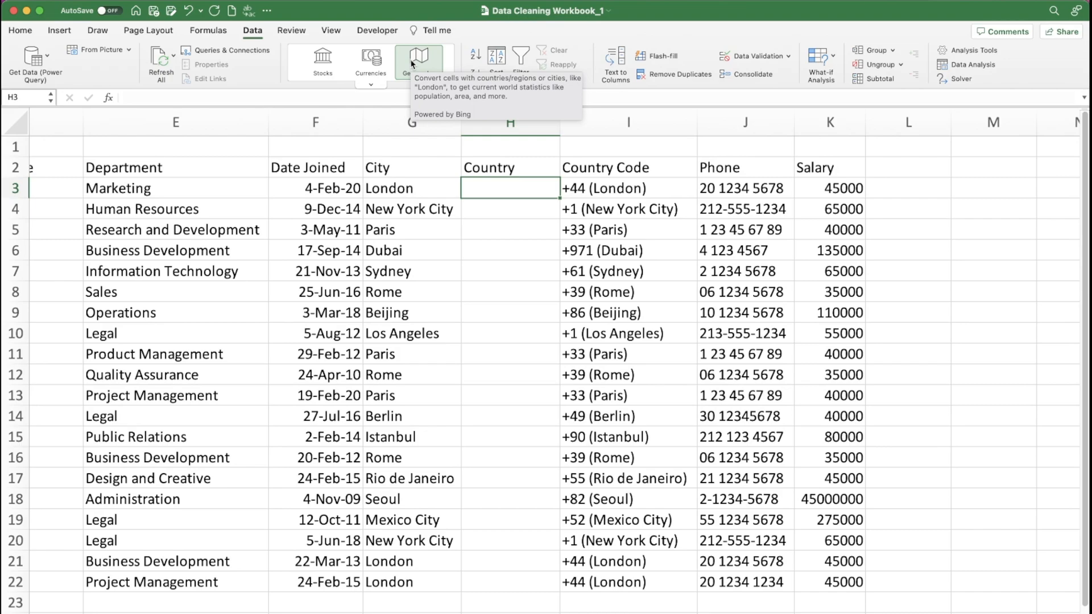
click(385, 191)
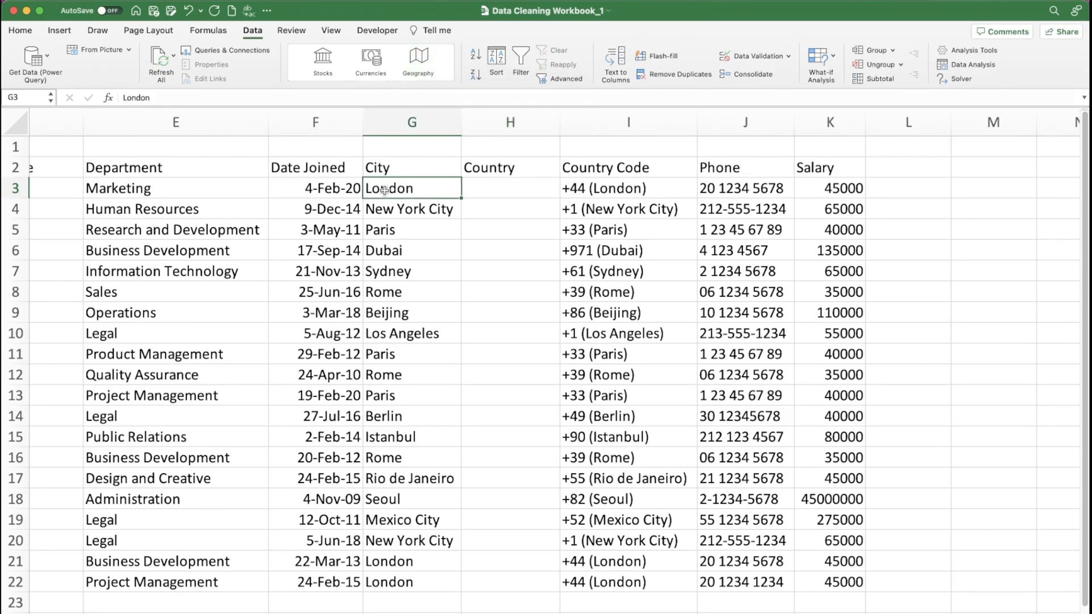
click(419, 57)
click(480, 171)
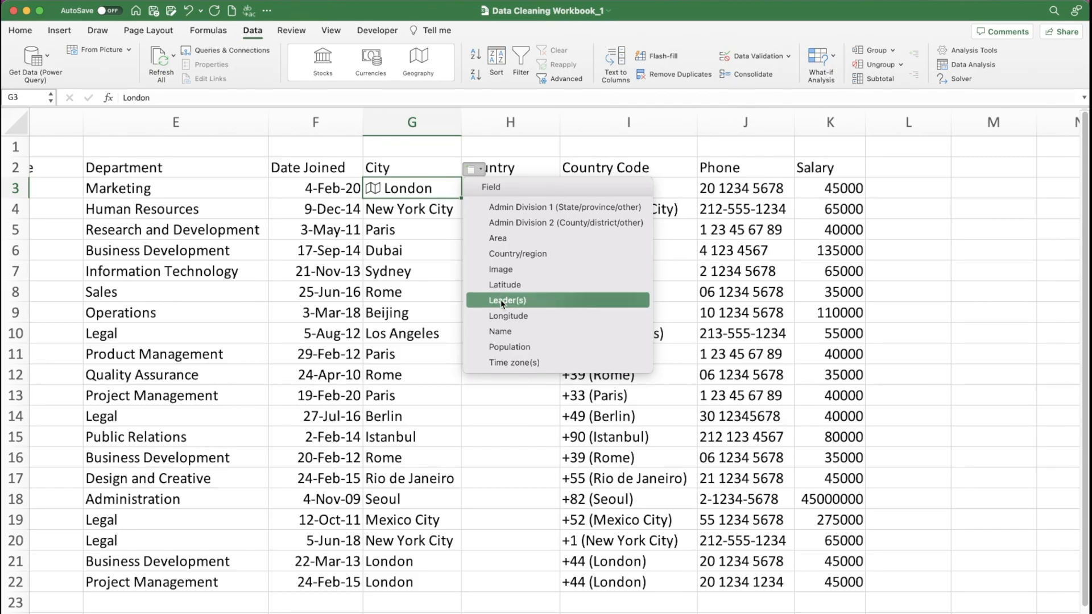
click(517, 257)
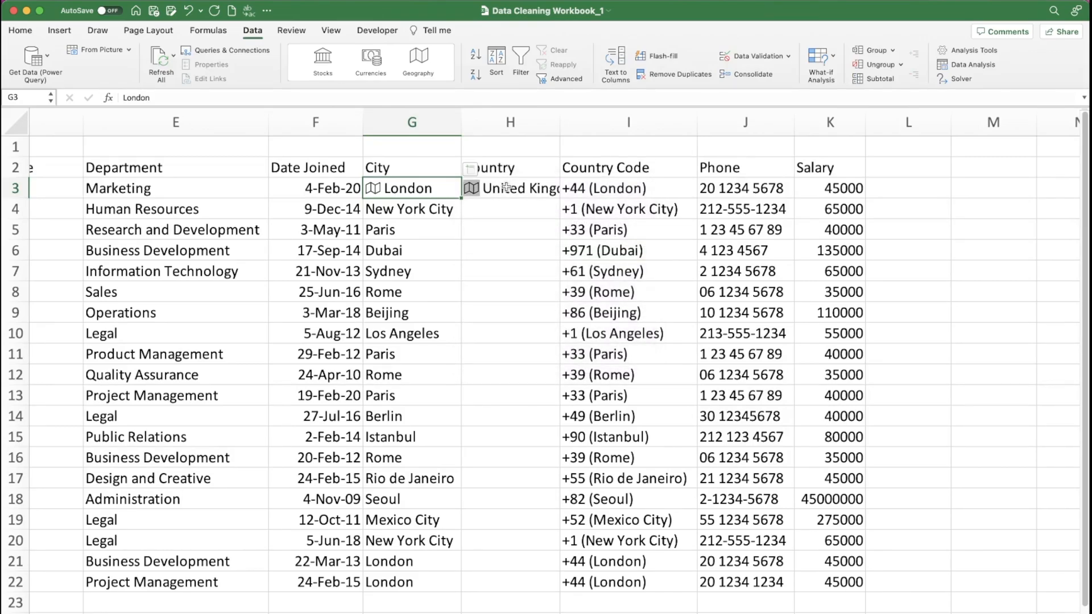
drag(560, 113, 603, 119)
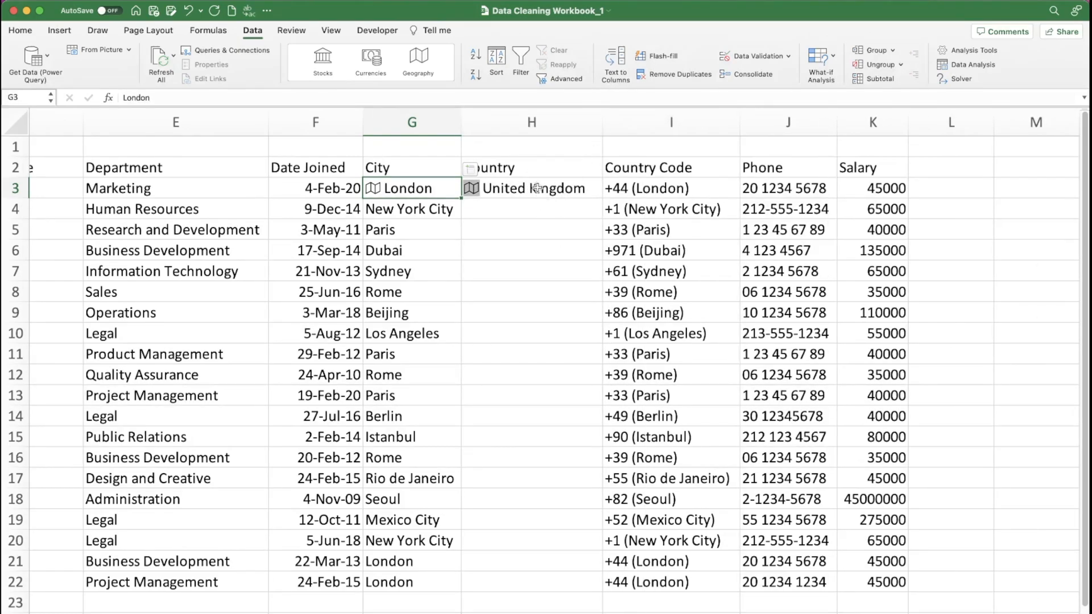
- Convert the remaining cities in G4:G22 to the Geography data type and widen the City column to fit
drag(397, 212, 386, 576)
click(413, 62)
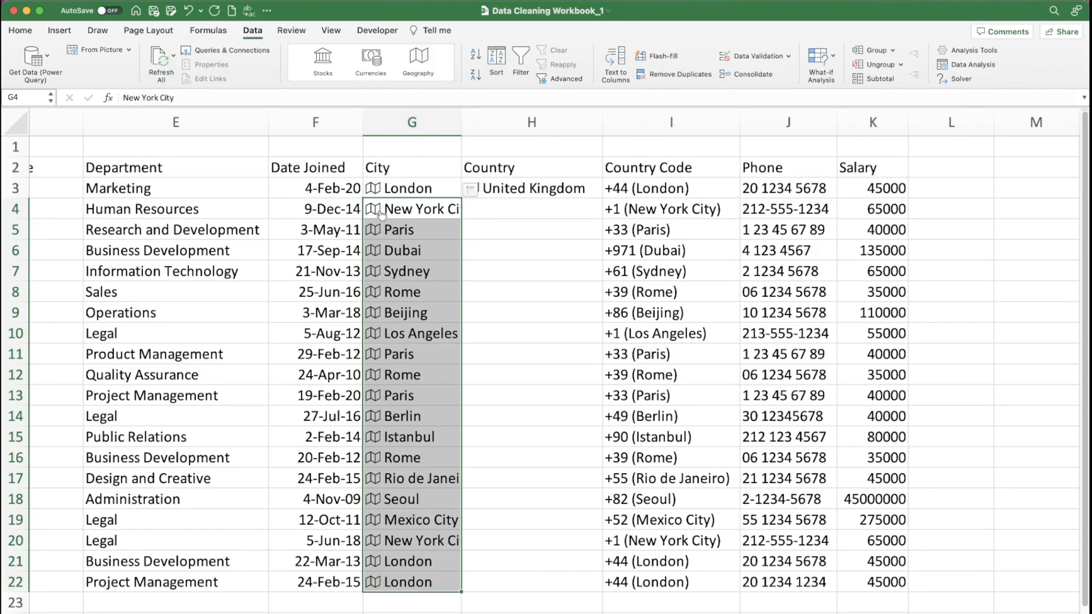
drag(461, 122, 488, 122)
- Fill the country formula from H3 down to H22 and widen the Country column to fit the longest name
click(565, 186)
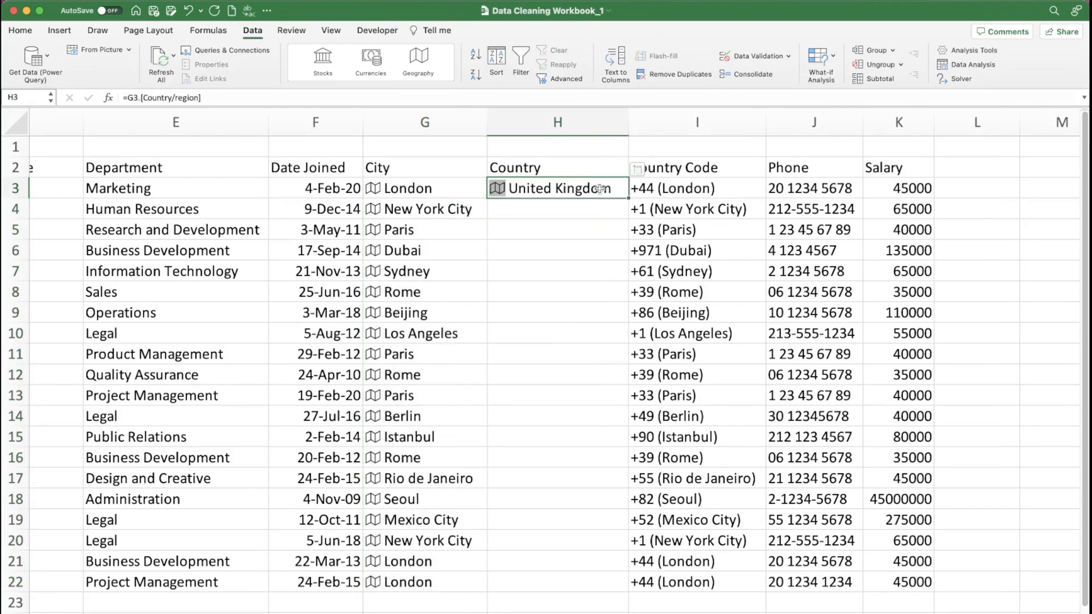
double_click(625, 197)
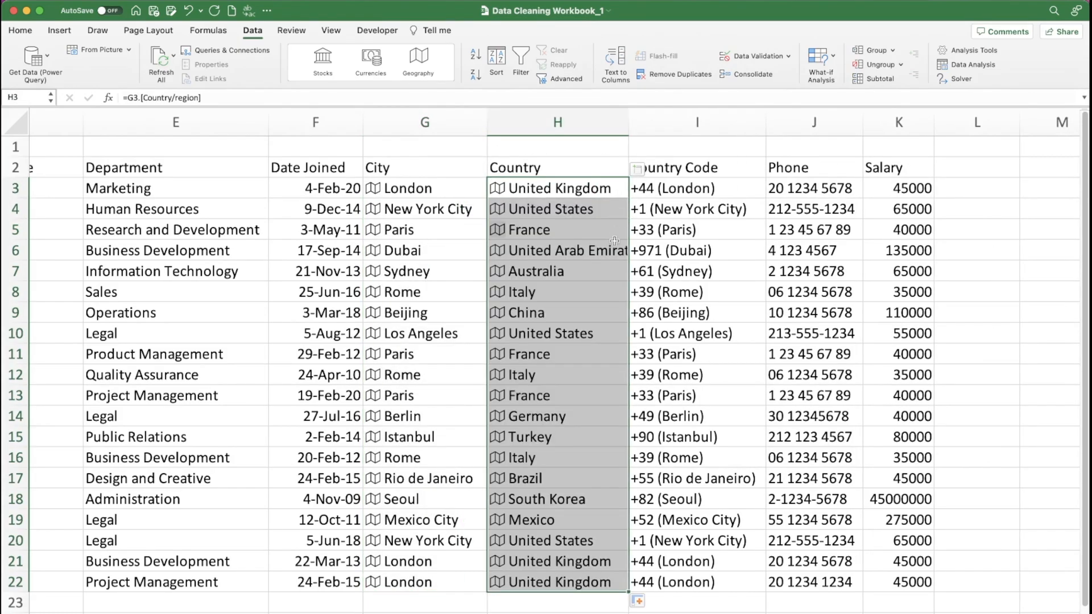
drag(630, 121, 652, 122)
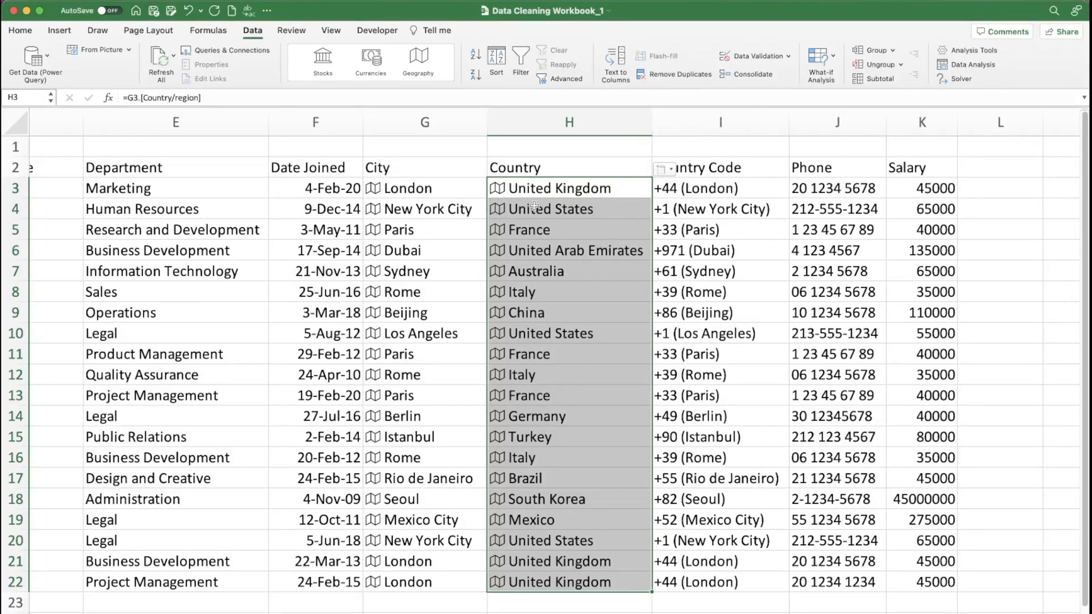
click(512, 230)
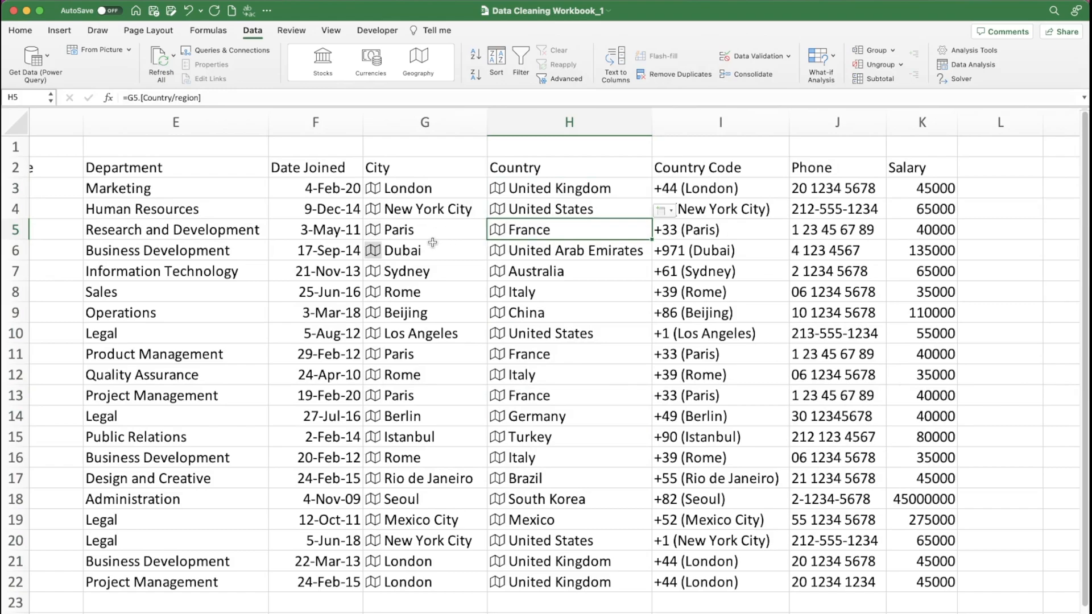
click(553, 254)
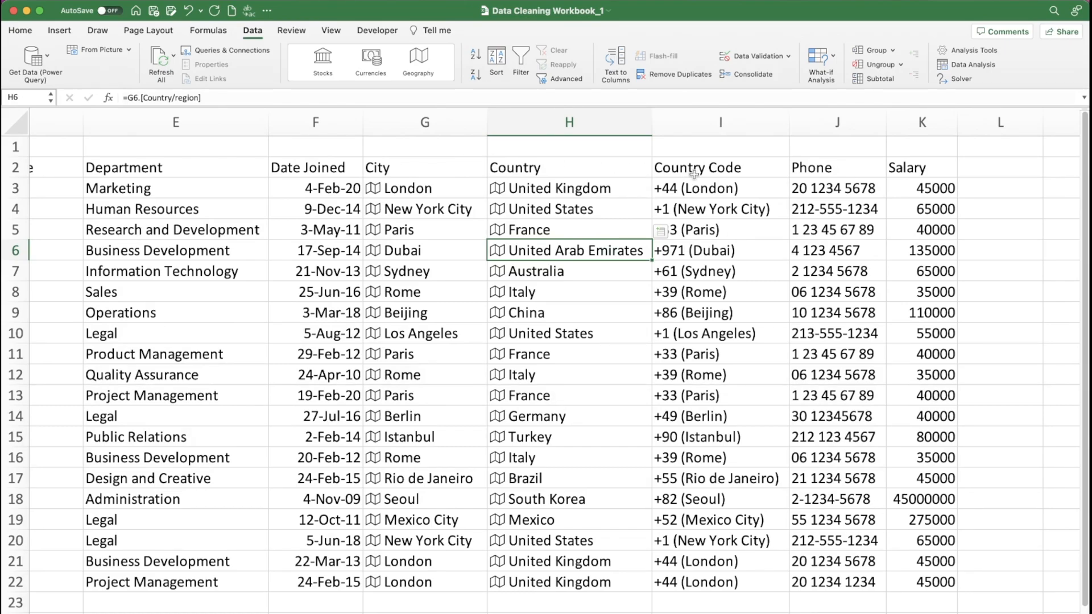
scroll(675, 169, right, 5)
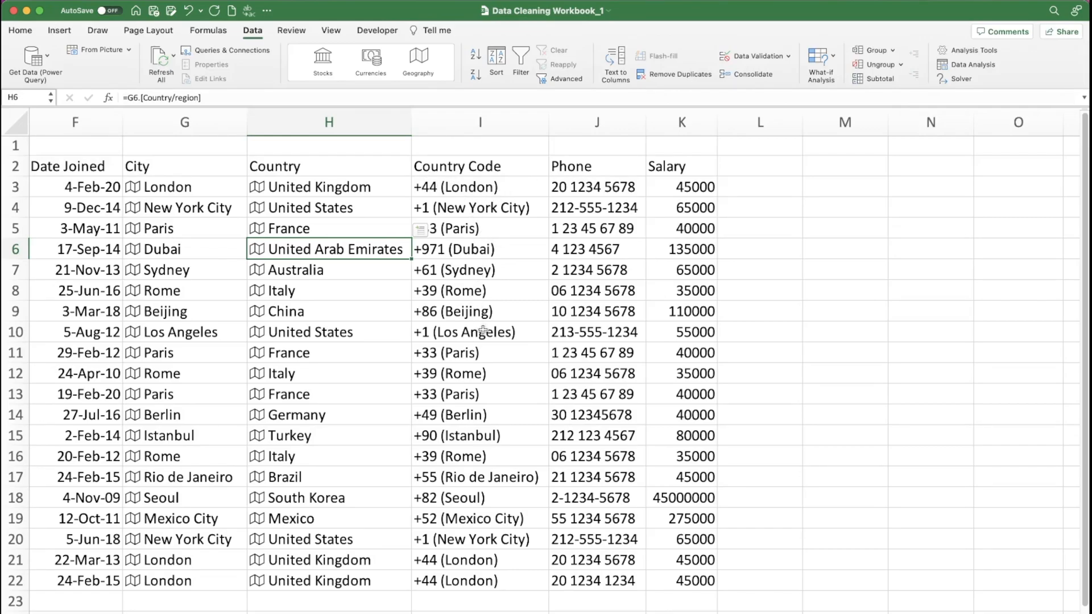
click(503, 184)
double_click(503, 184)
key(BackSpace)
key(BackSpace)
key(BackSpace)
key(BackSpace)
key(BackSpace)
key(BackSpace)
key(BackSpace)
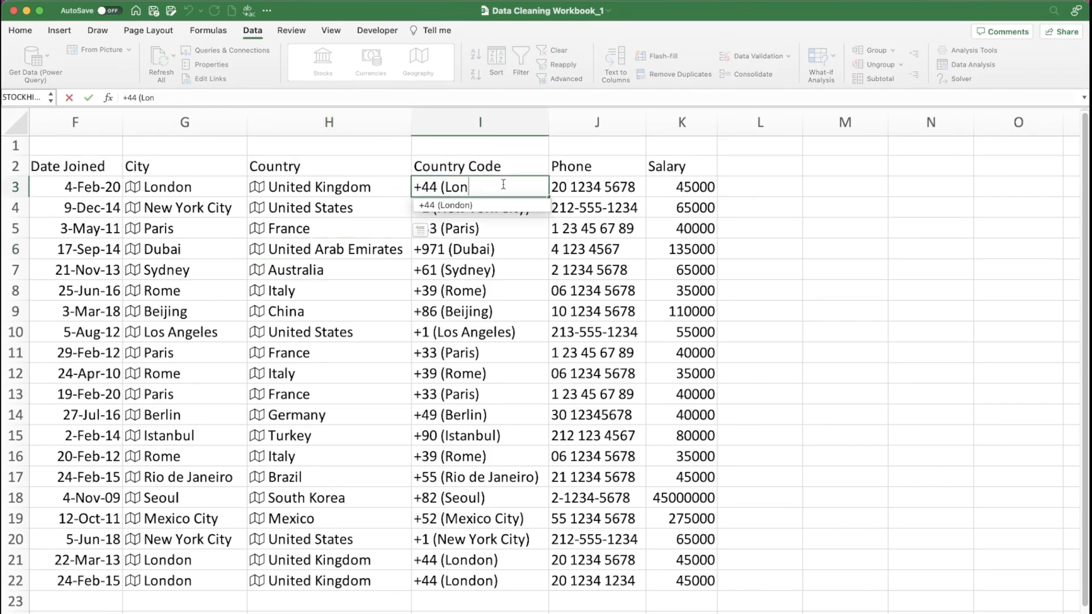
key(BackSpace)
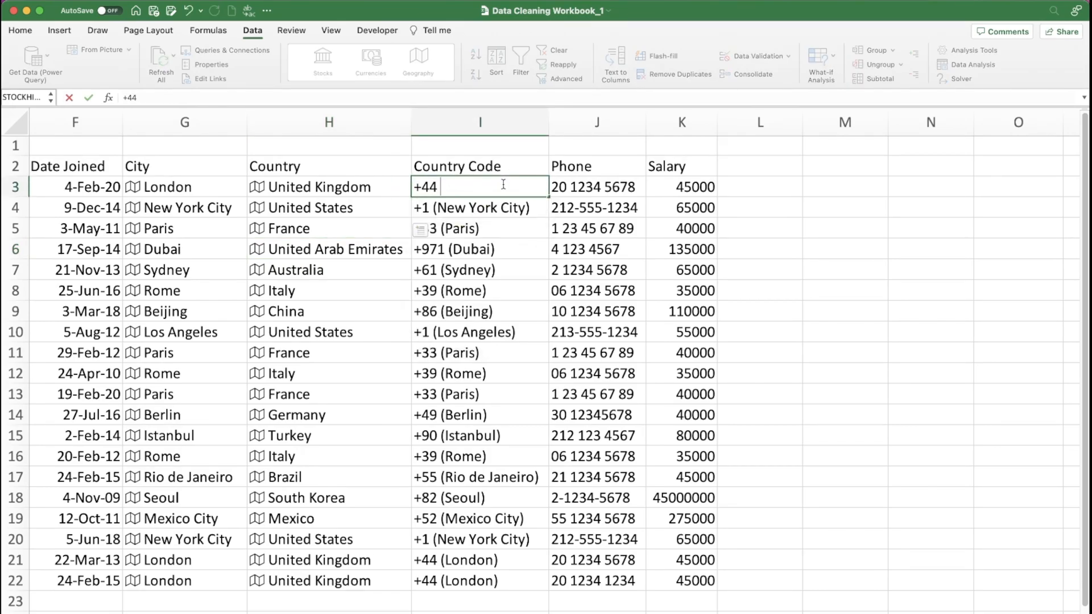
key(Escape)
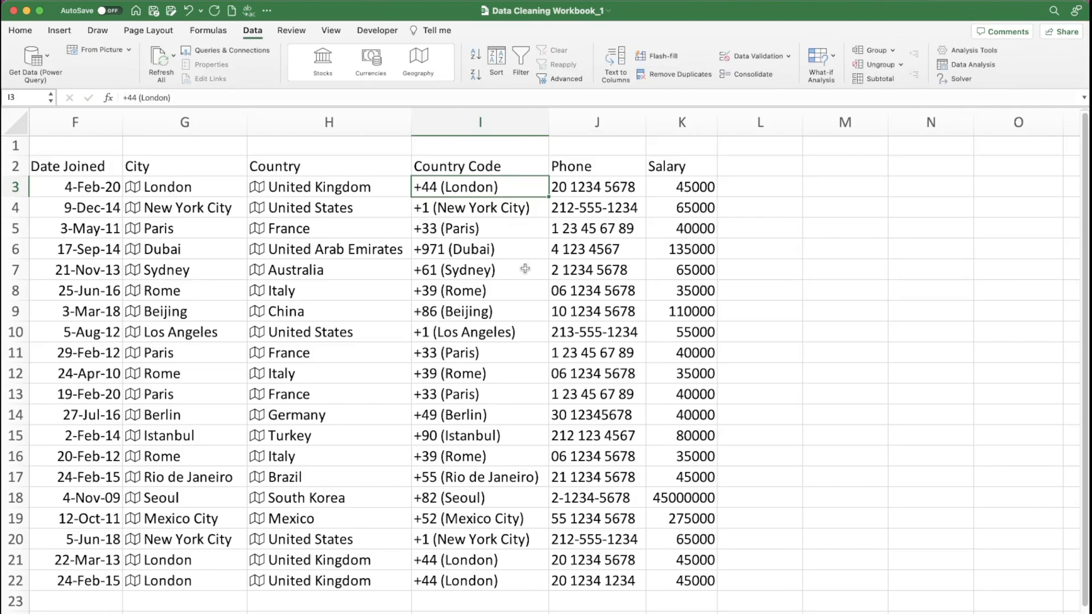
- Open Find & Replace for the Country Code values I3:I22, clear the search text and move the dialog clear of the first rows
click(501, 372)
click(472, 208)
drag(470, 188, 461, 580)
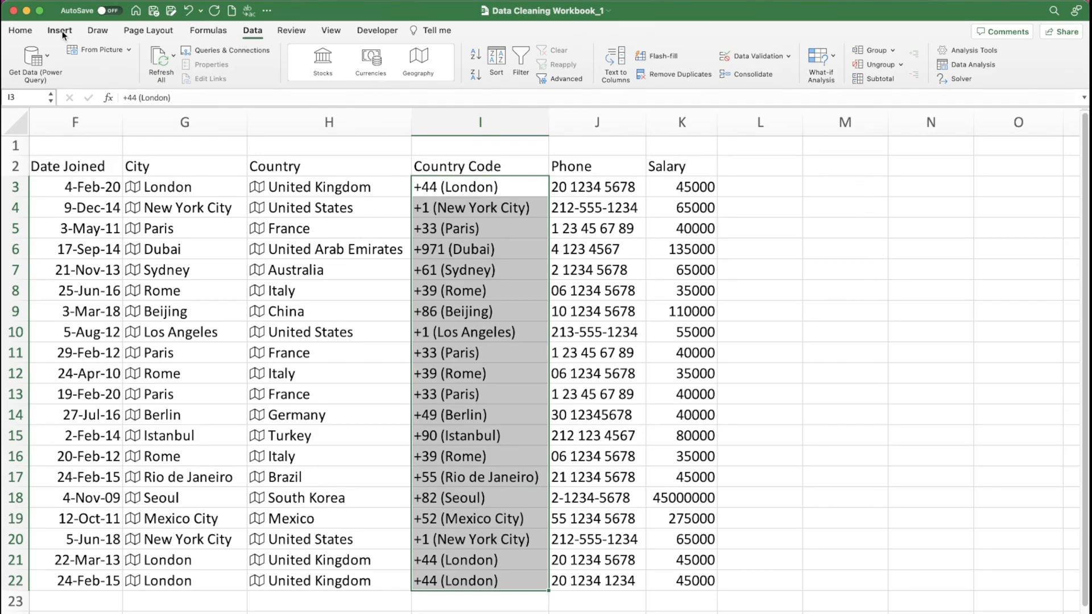
click(21, 31)
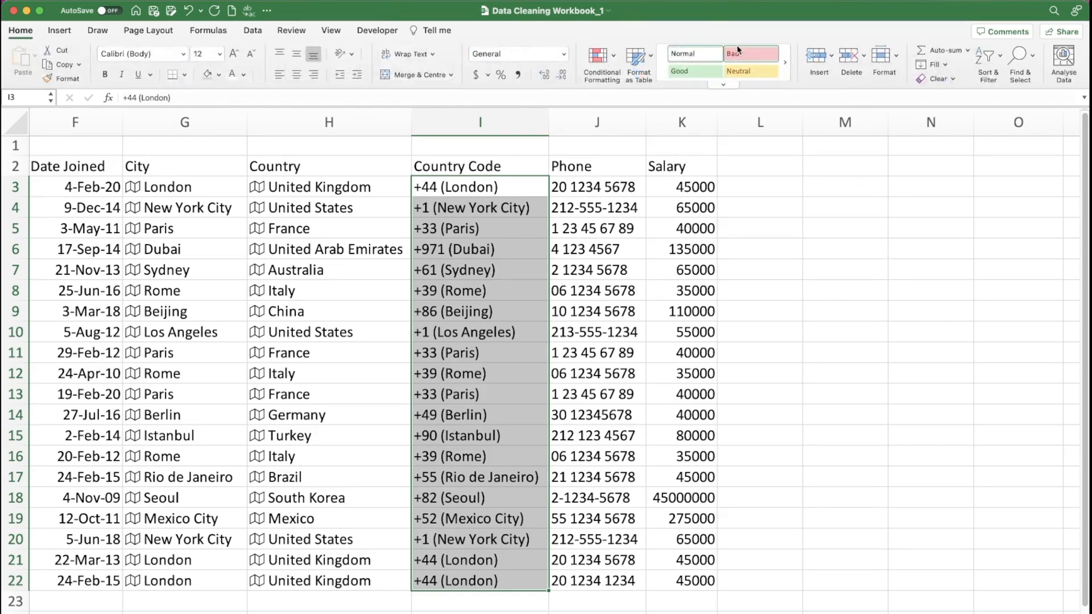
click(1020, 57)
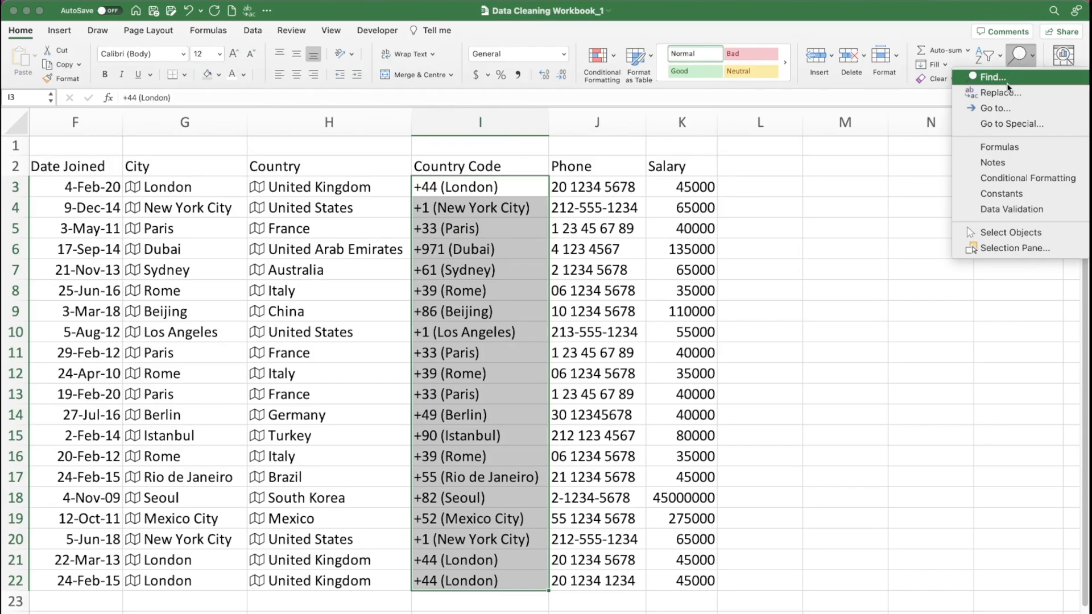
click(992, 93)
drag(456, 178, 419, 177)
key(BackSpace)
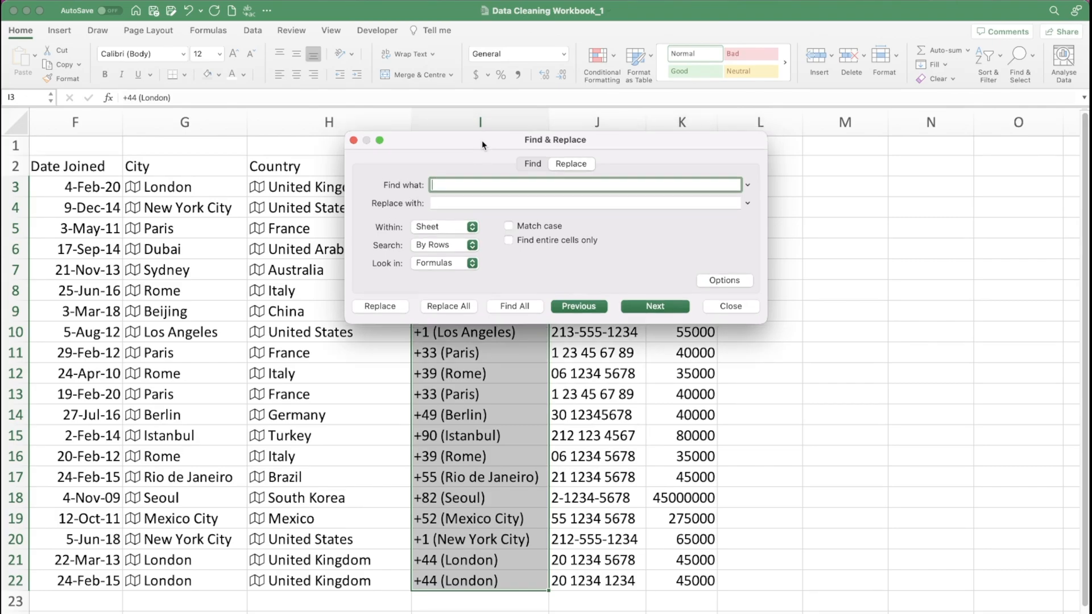
drag(485, 139, 485, 277)
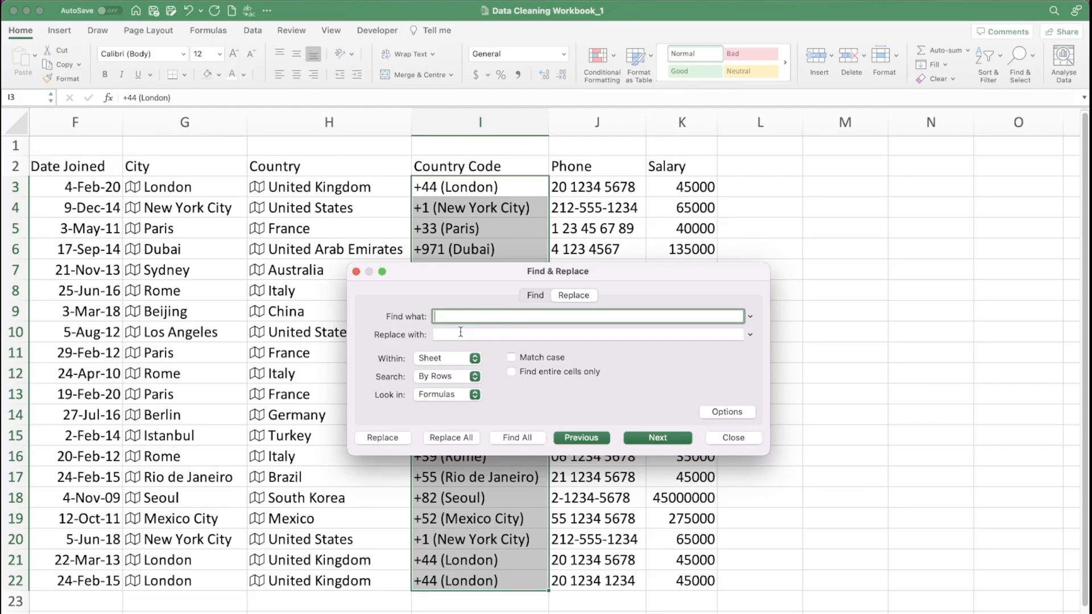
- Replace all occurrences of (*) with nothing in the selected Country Code cells and close the dialog
text((*)
text())
click(466, 334)
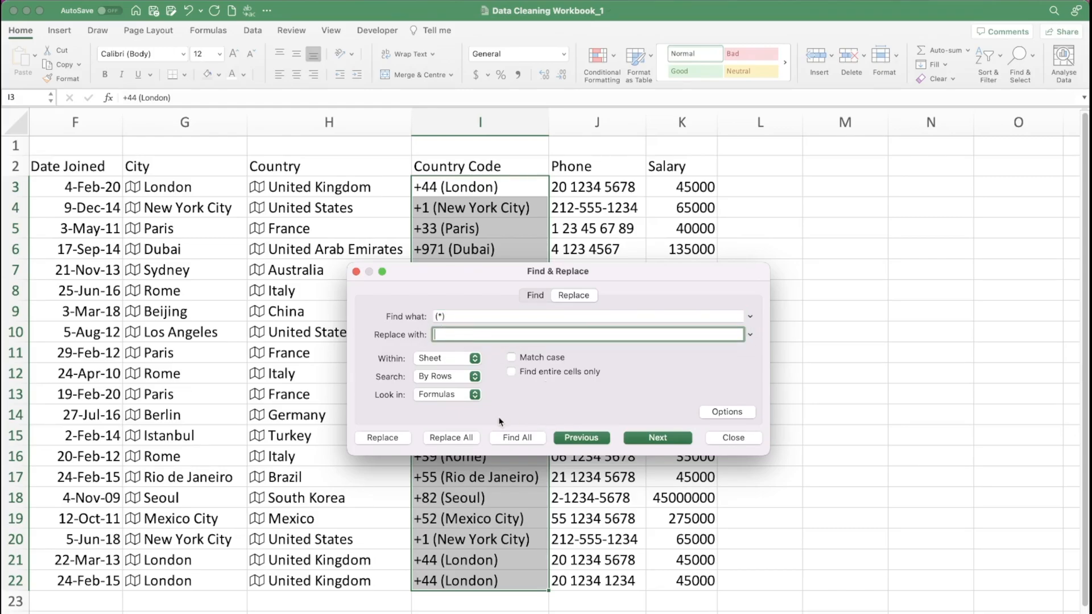
click(451, 438)
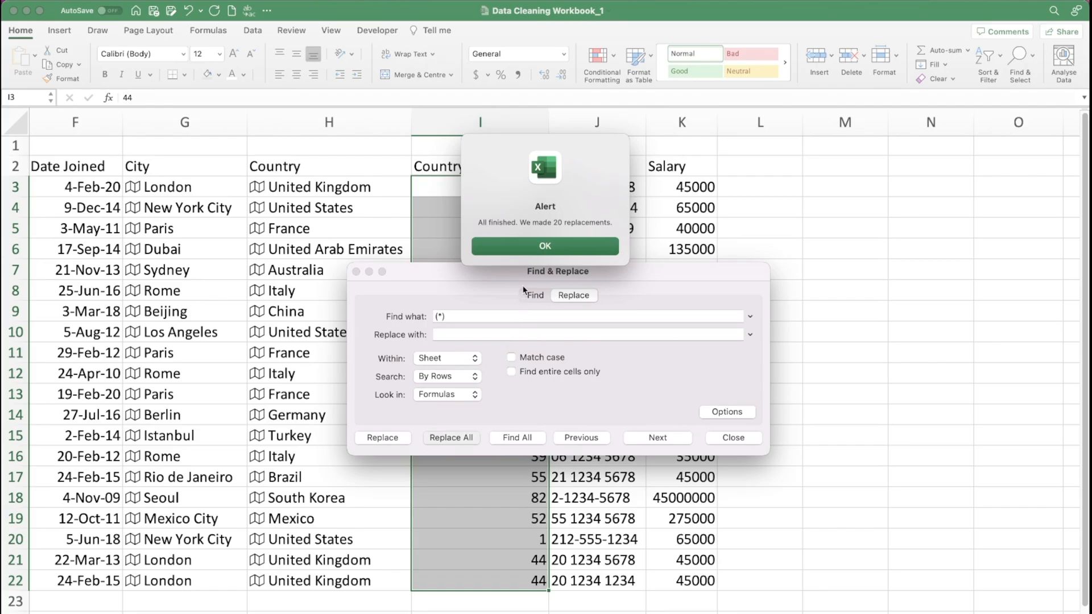
click(551, 248)
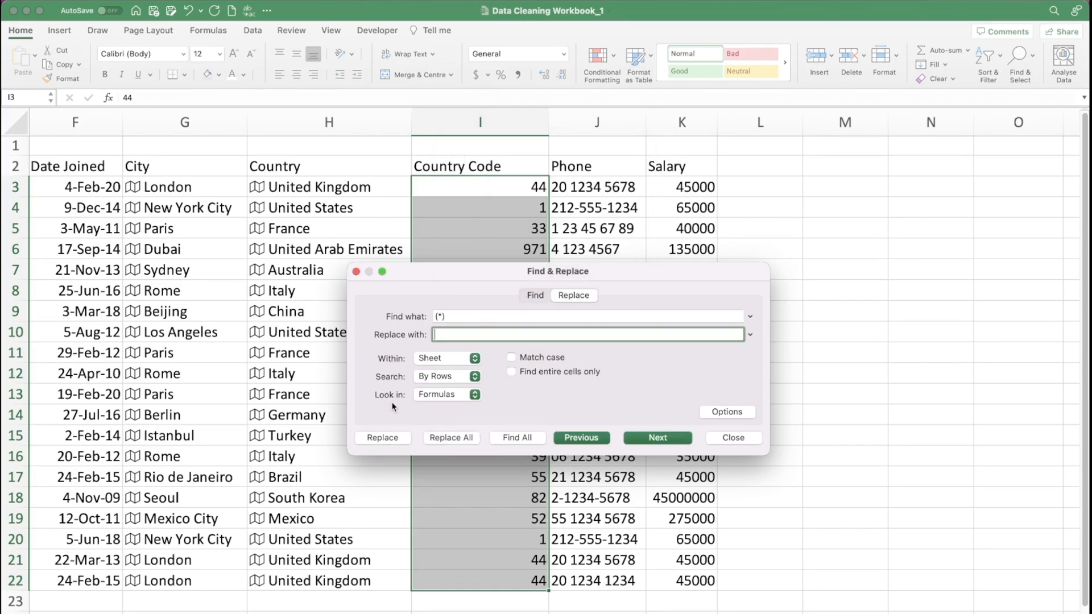
click(739, 438)
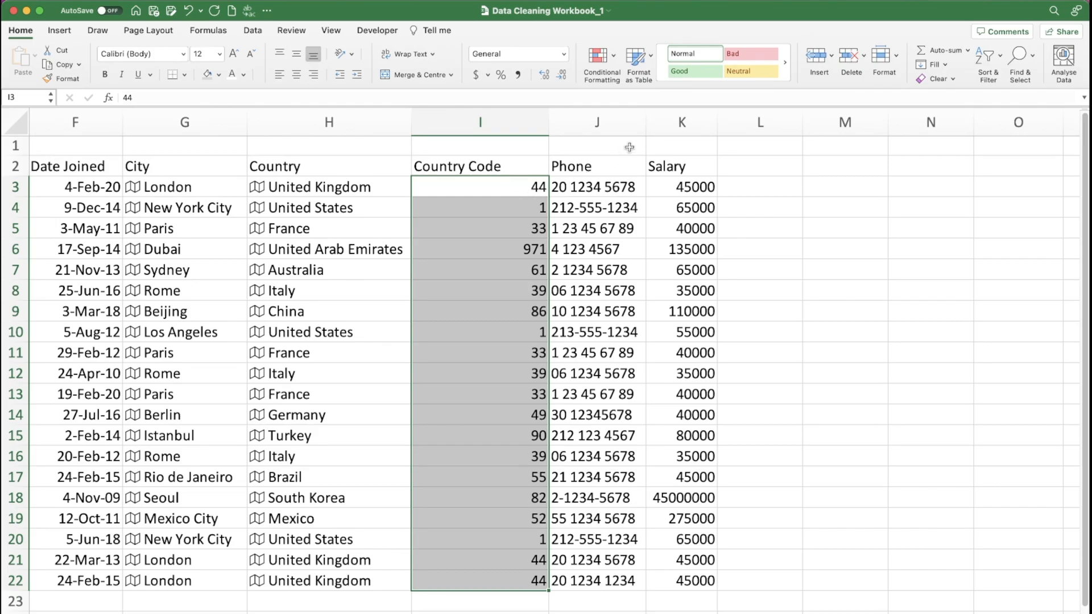
- Insert a blank column before the Phone column
click(576, 170)
click(578, 120)
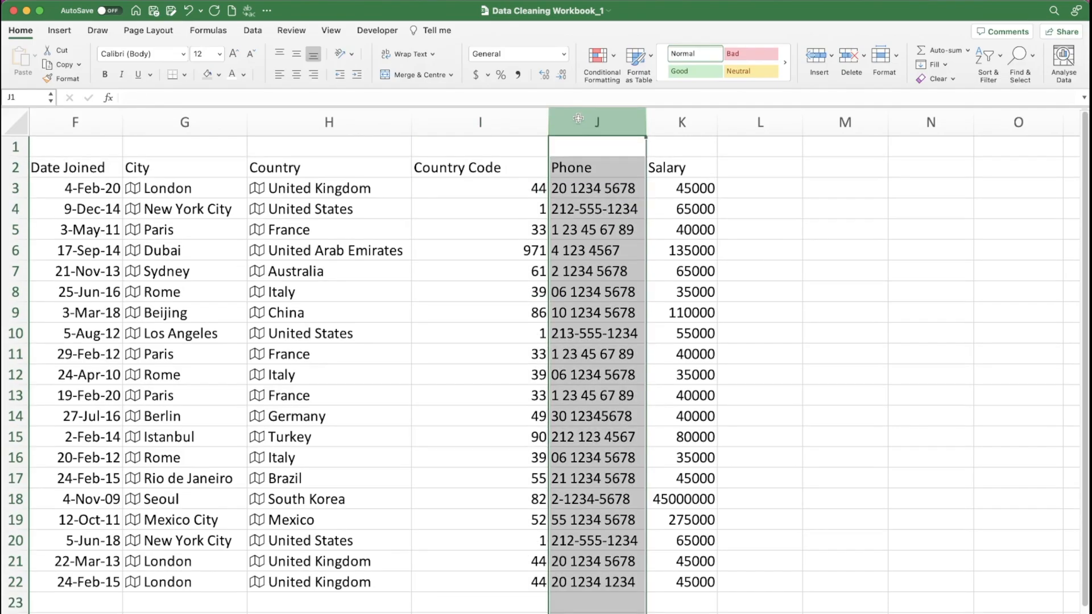
key(ctrl+shift+plus)
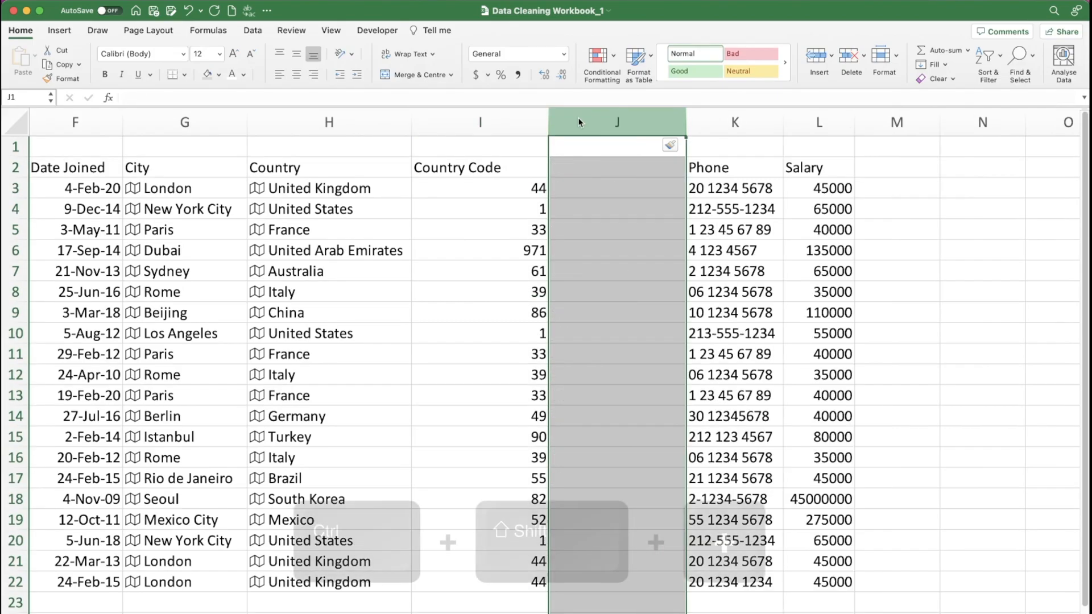
- Enter the formula =CONCATENATE("+",I3) in J3 to put a plus sign before the country code
click(576, 182)
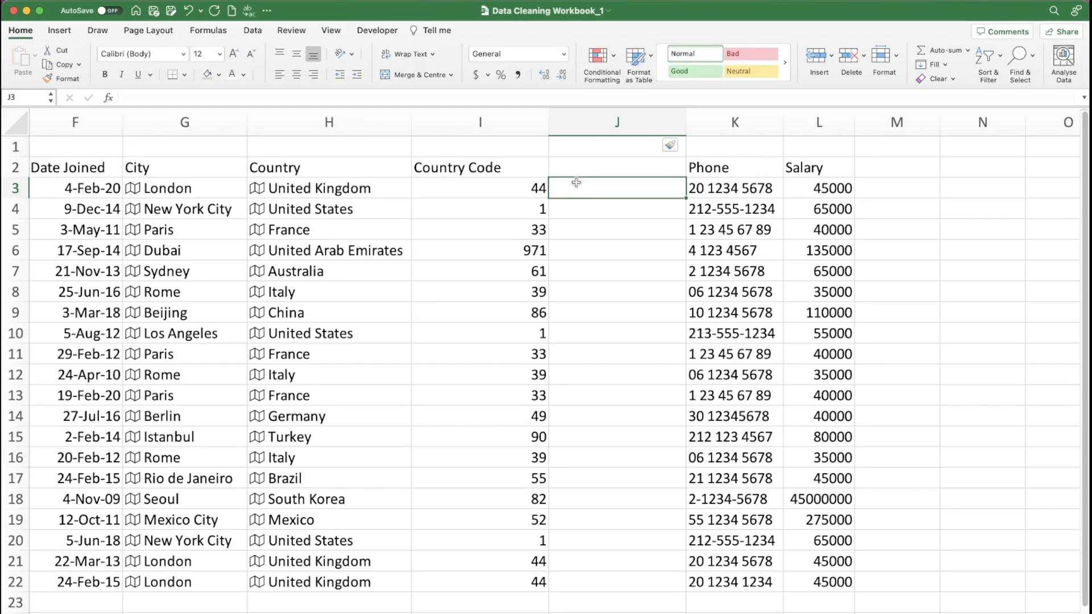
text(=con)
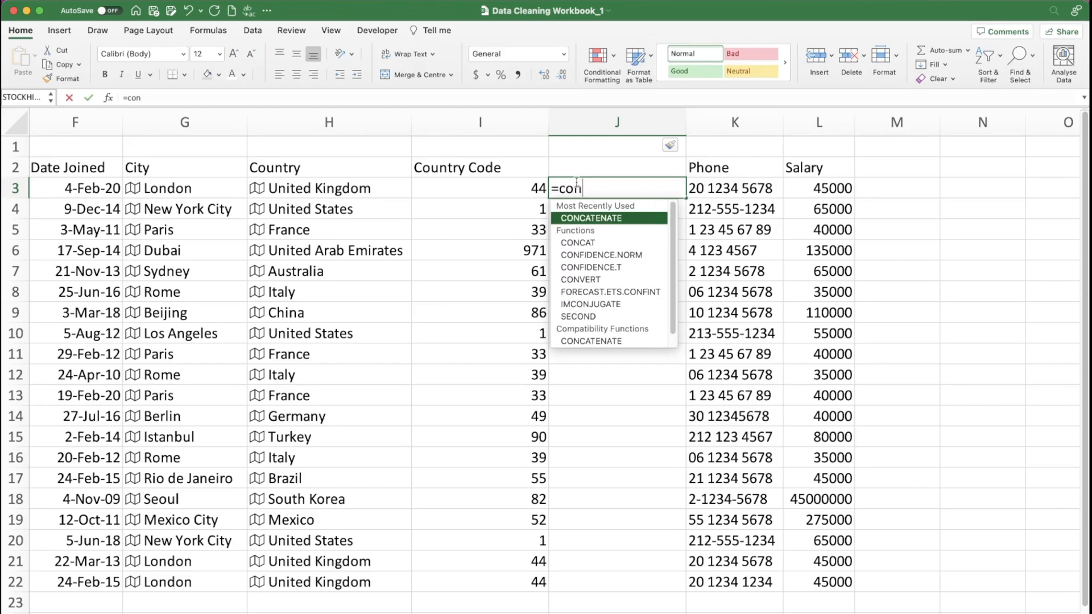
key(Tab)
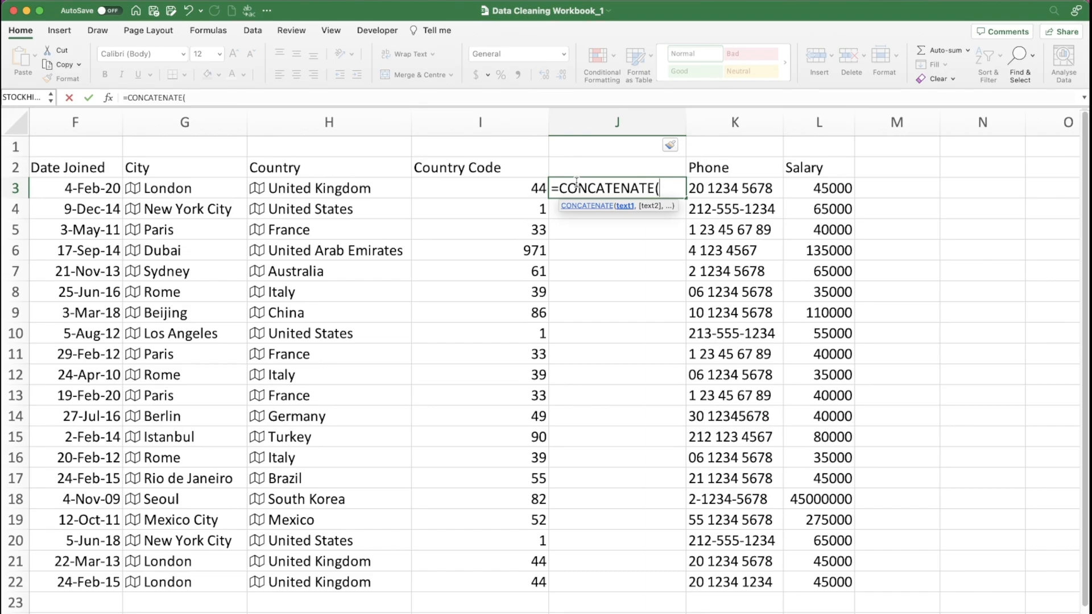
text("+",)
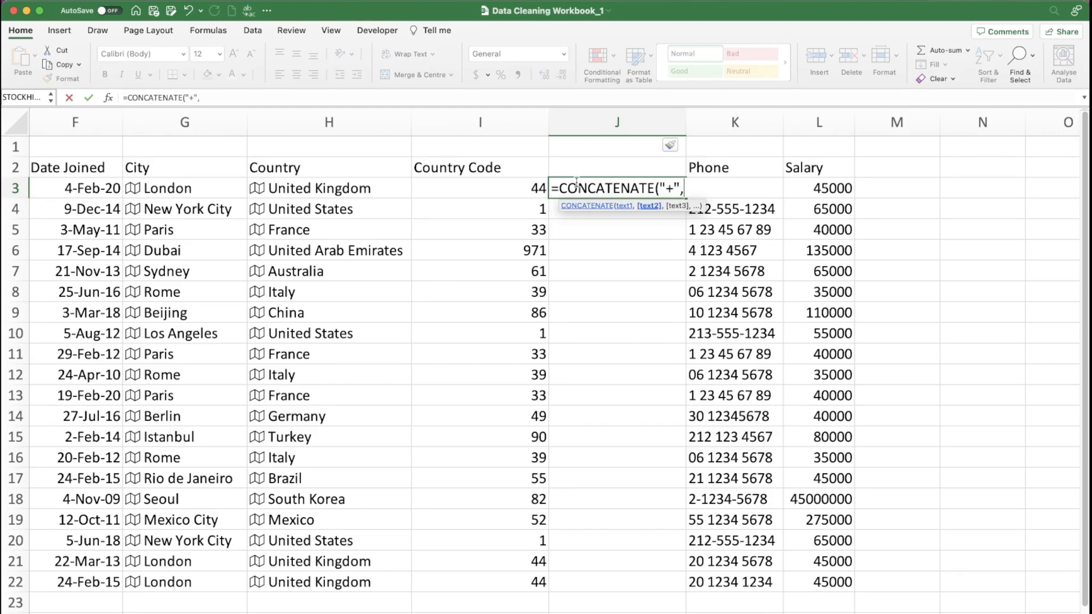
click(499, 186)
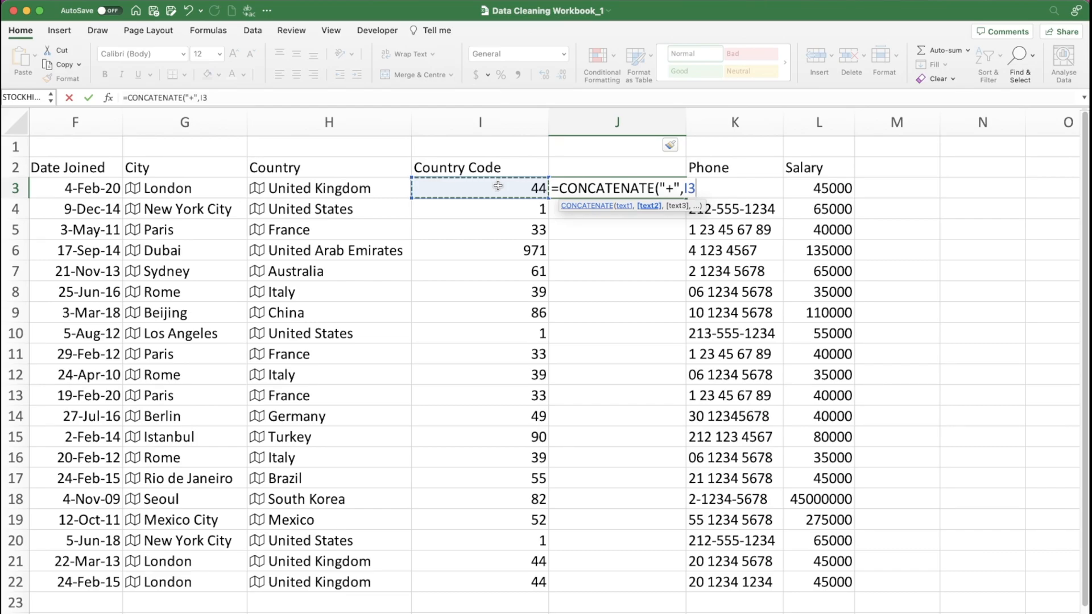
text())
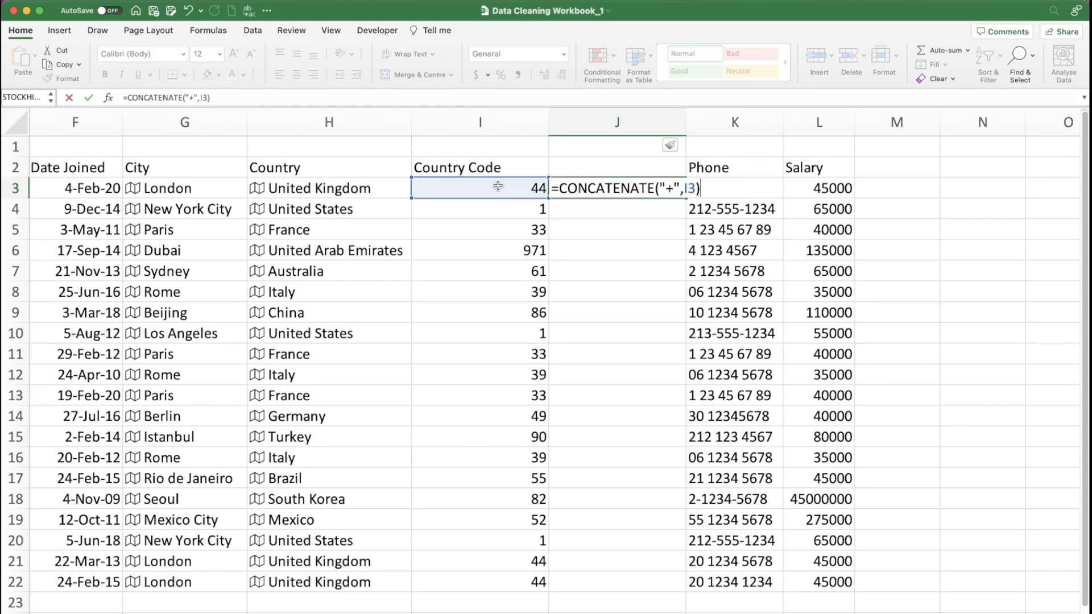
key(Return)
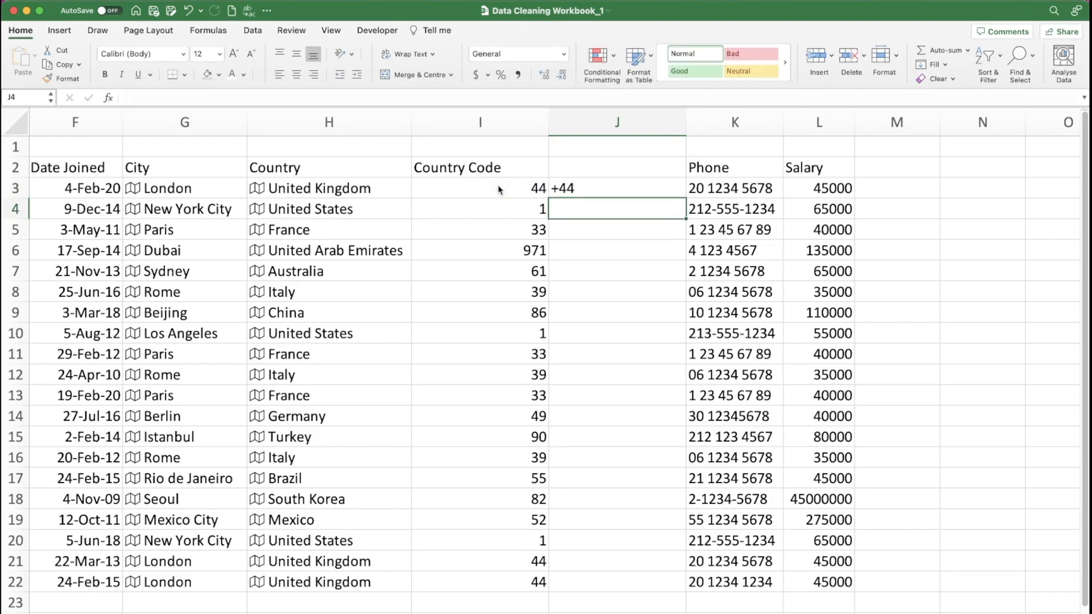
click(589, 189)
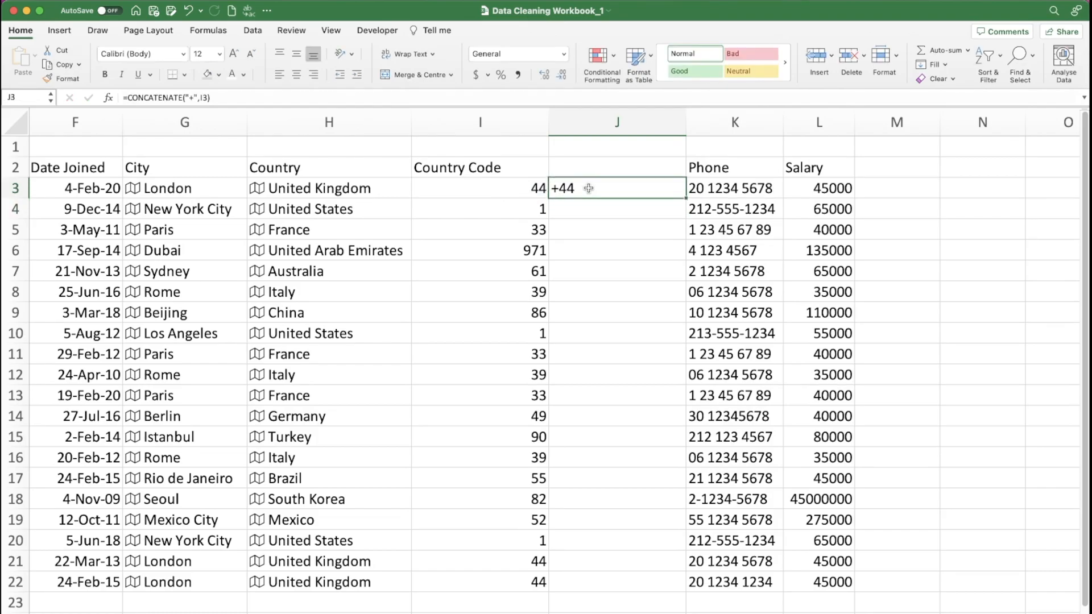
- Fill the J3 formula down to J22 and replace the formulas in place with their values
double_click(686, 198)
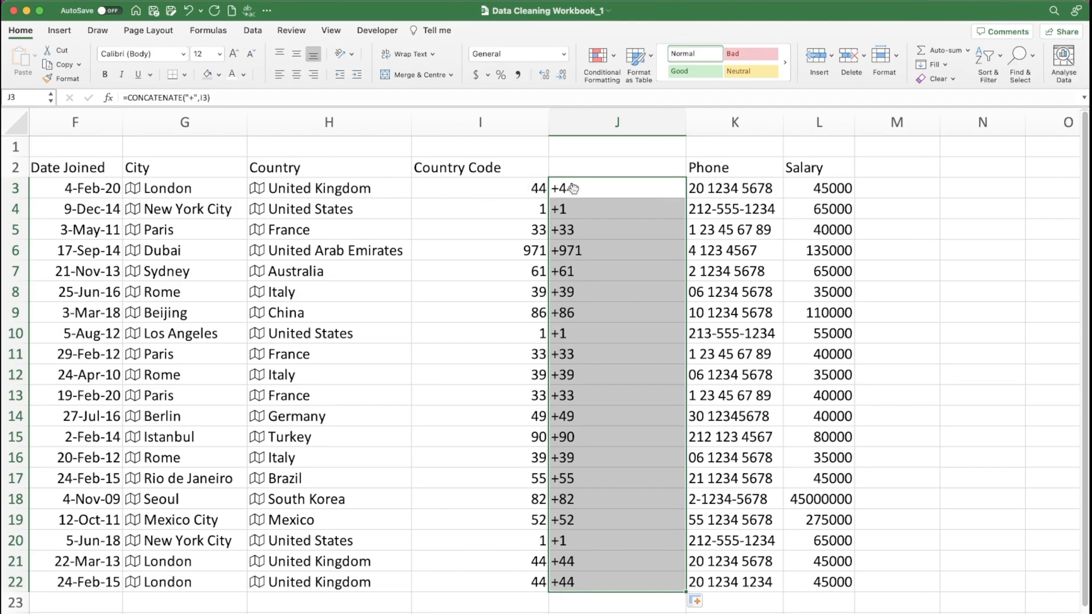
key(super+c)
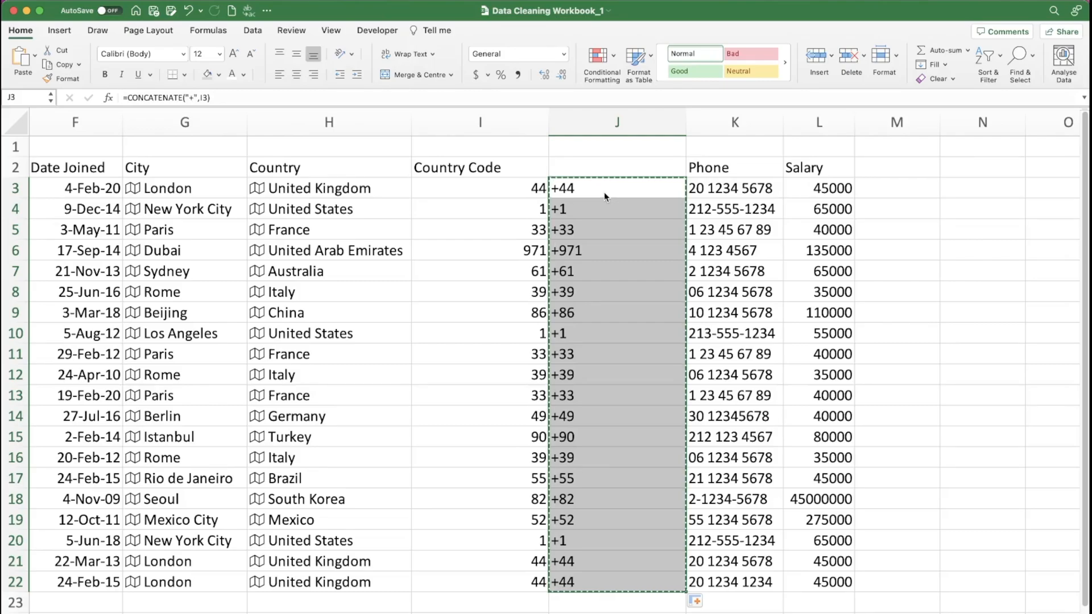
key(ctrl+alt+v)
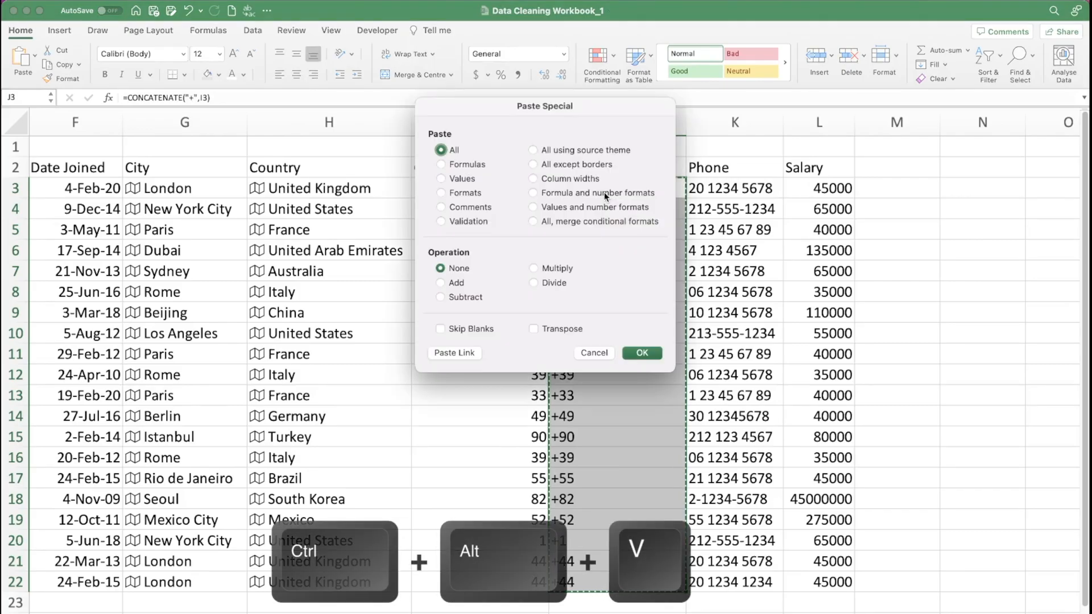
click(462, 179)
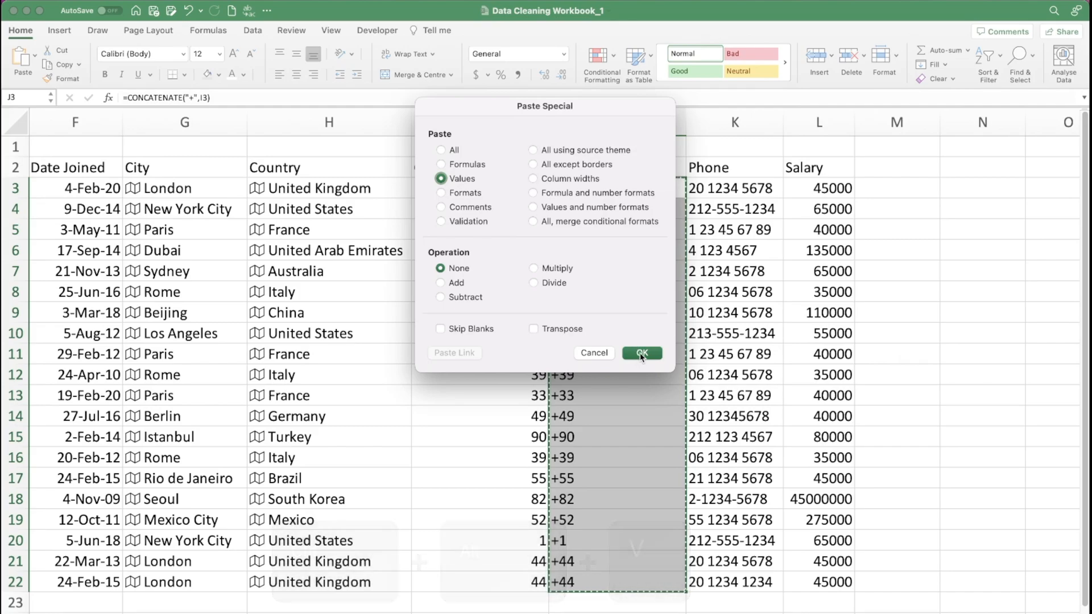
click(642, 353)
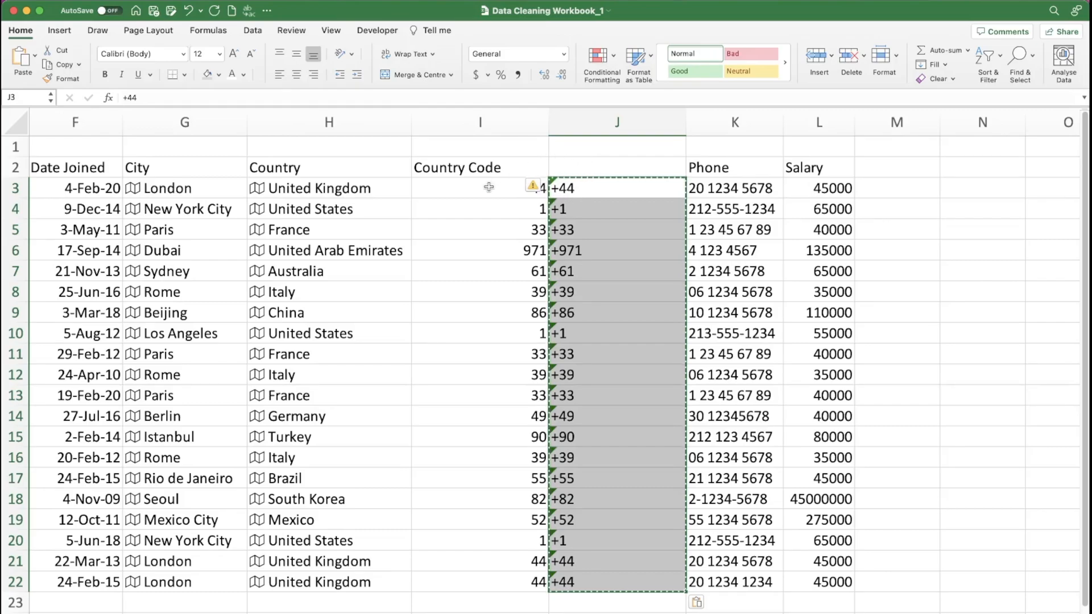
- Move the Country Code header to J2 and delete the old column I, narrowing the remaining code column to fit
click(473, 167)
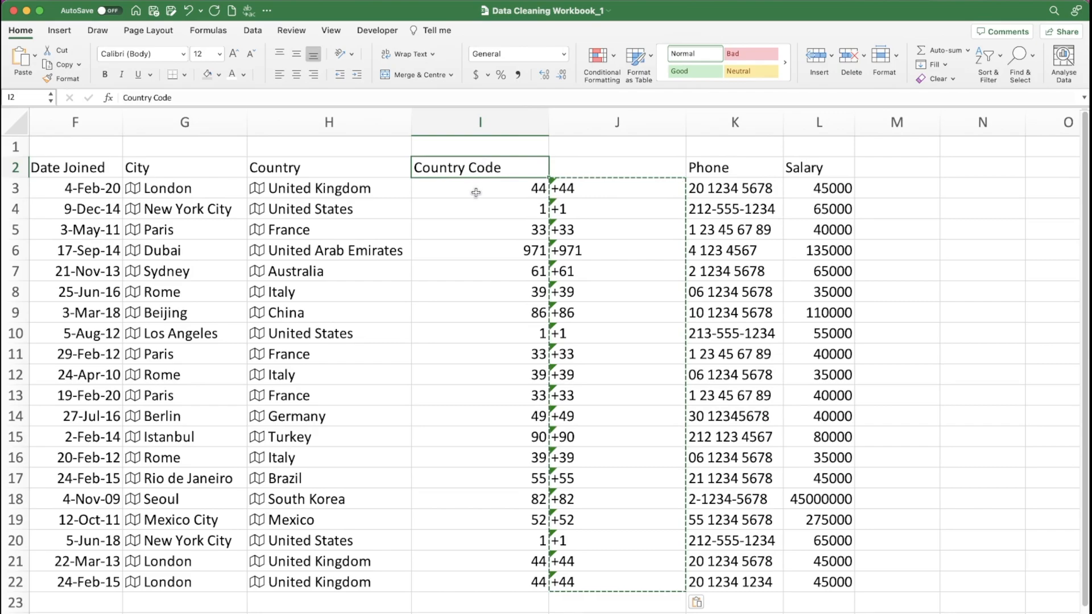
drag(501, 160, 581, 166)
click(481, 118)
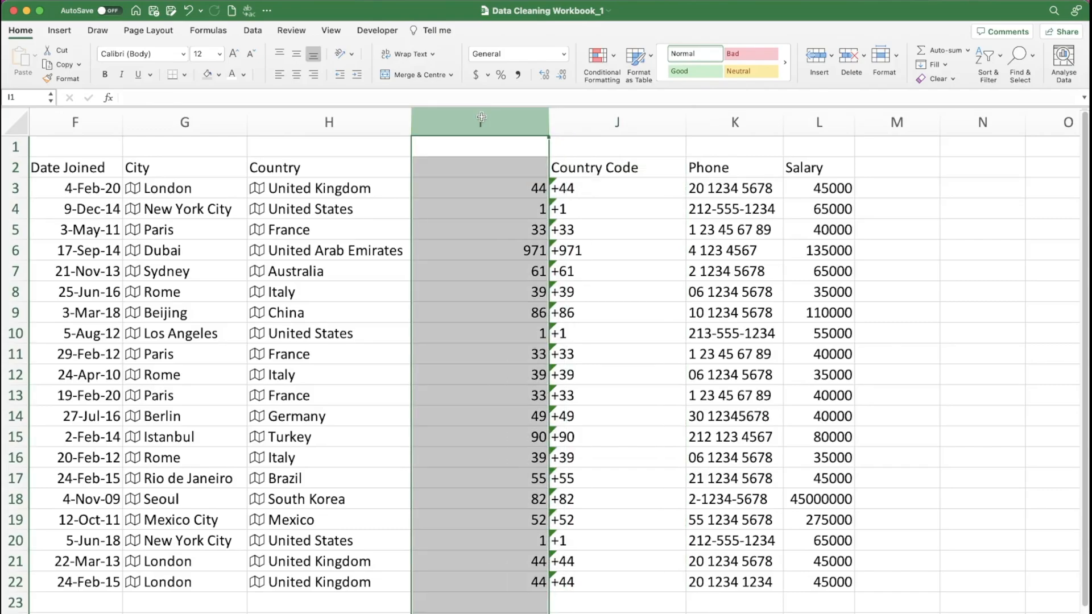
key(ctrl+minus)
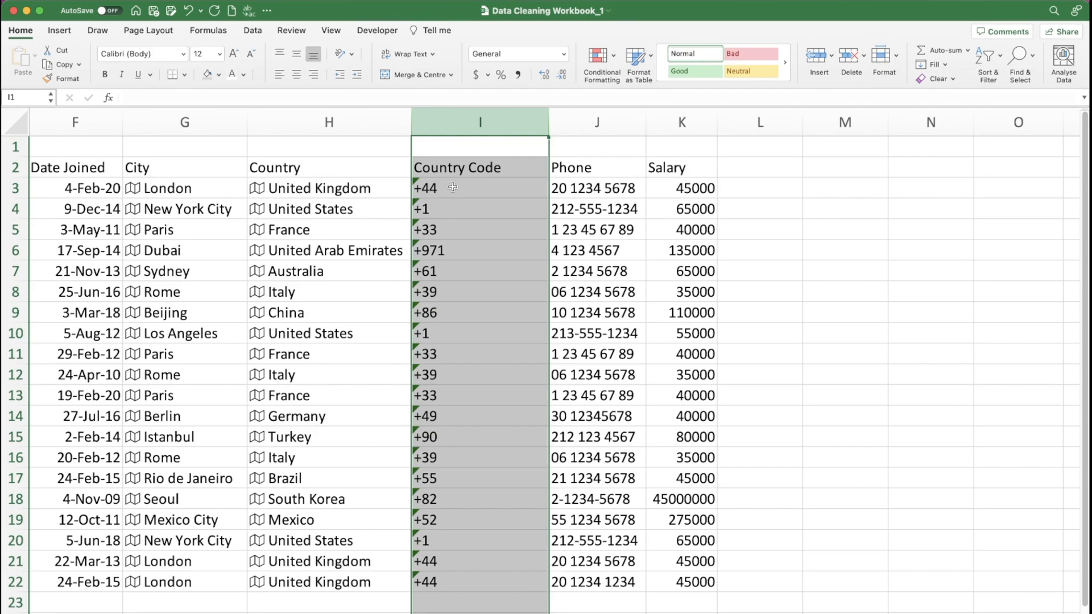
click(512, 142)
drag(549, 121, 514, 122)
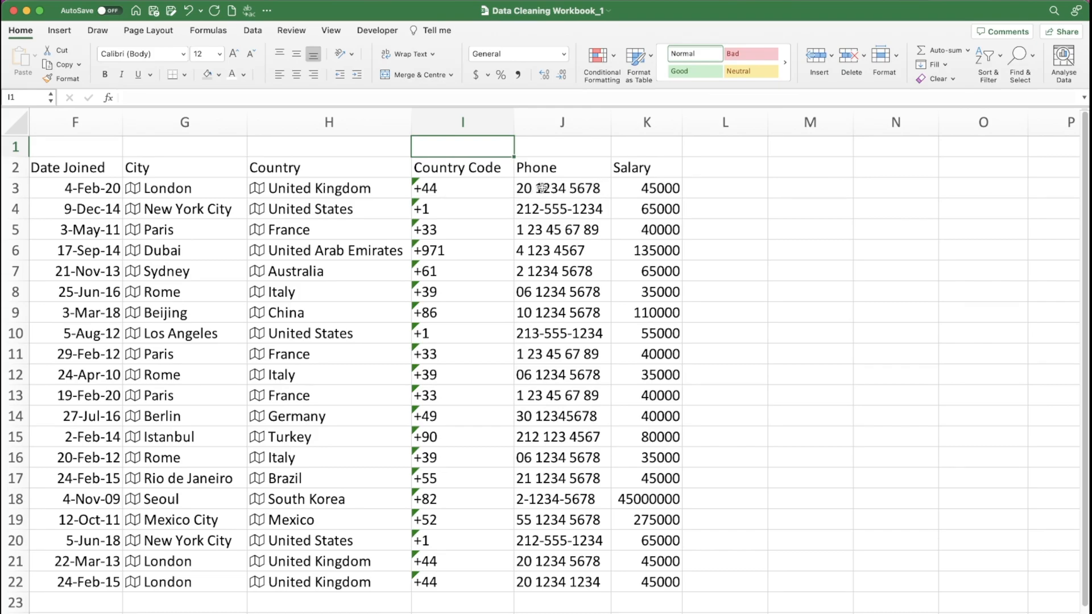
- Insert a blank column before the Phone column and enter the header Phone Number in J2
click(537, 126)
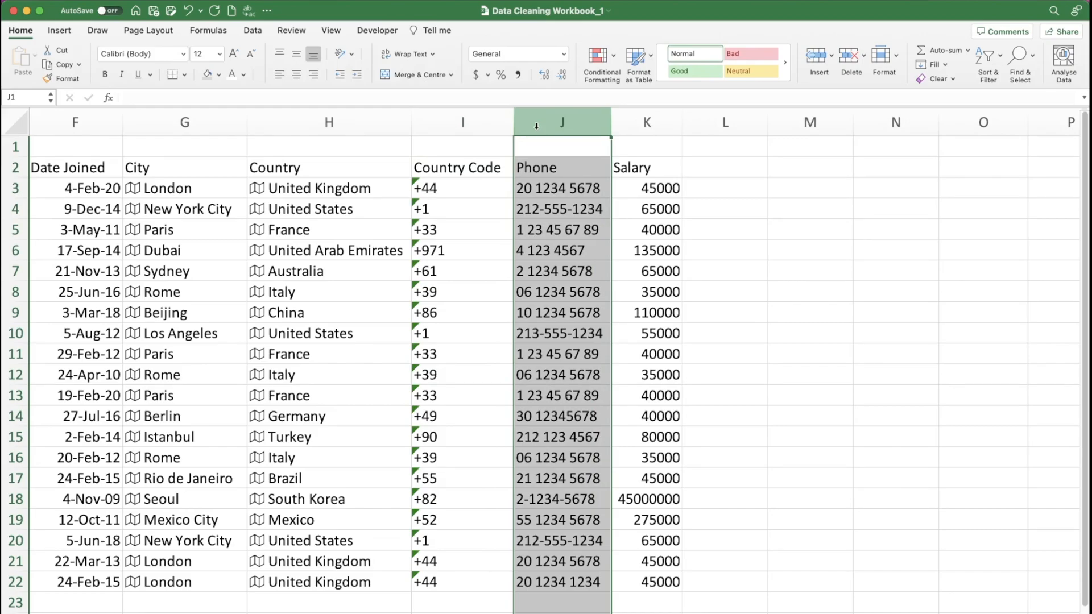
key(super+shift+equal)
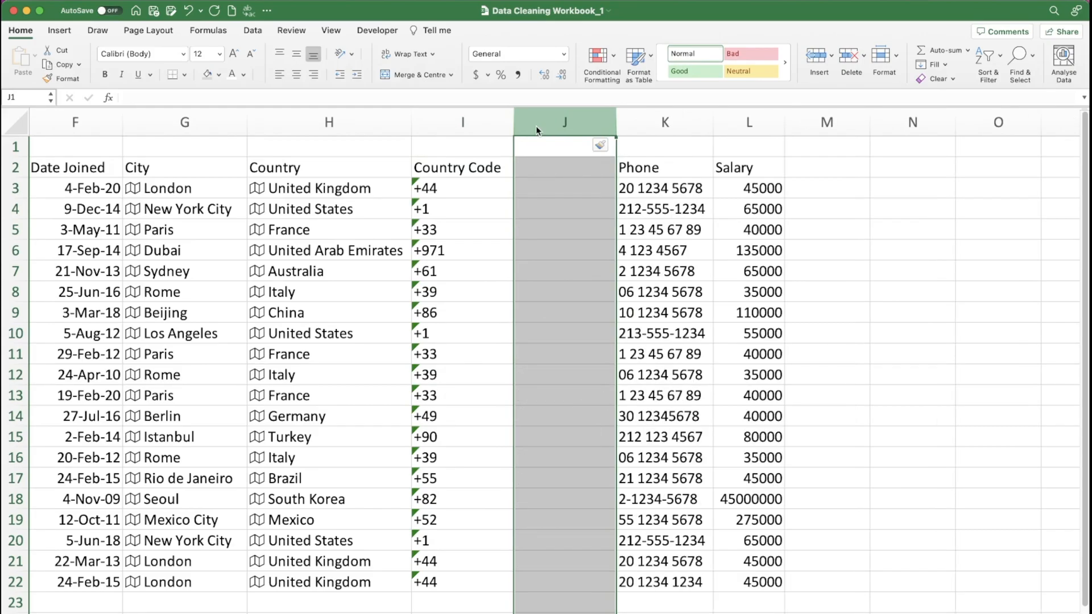
click(568, 168)
text(Phone Number)
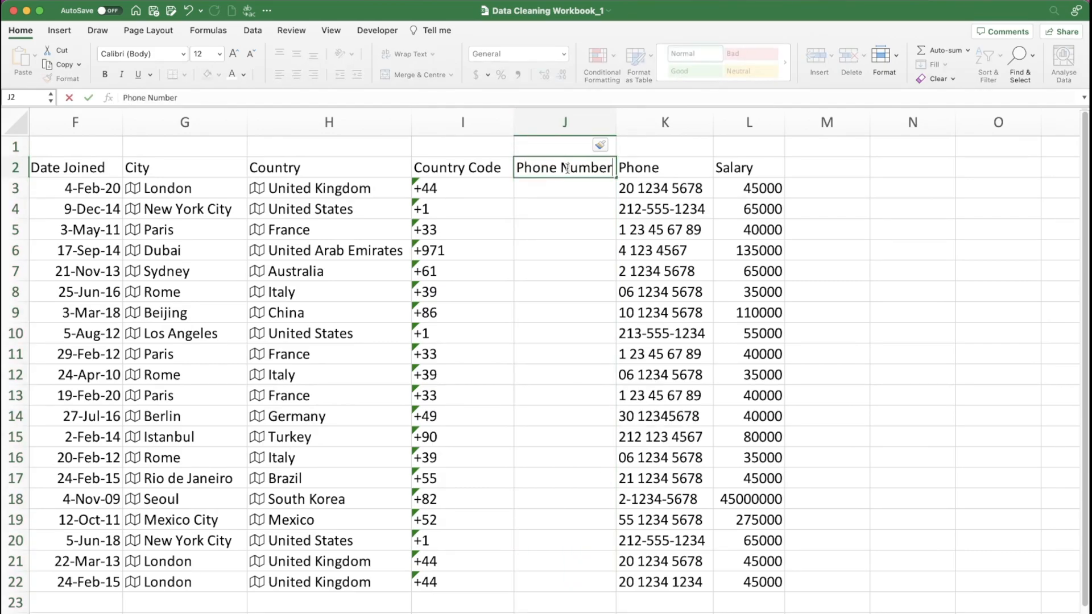
key(Return)
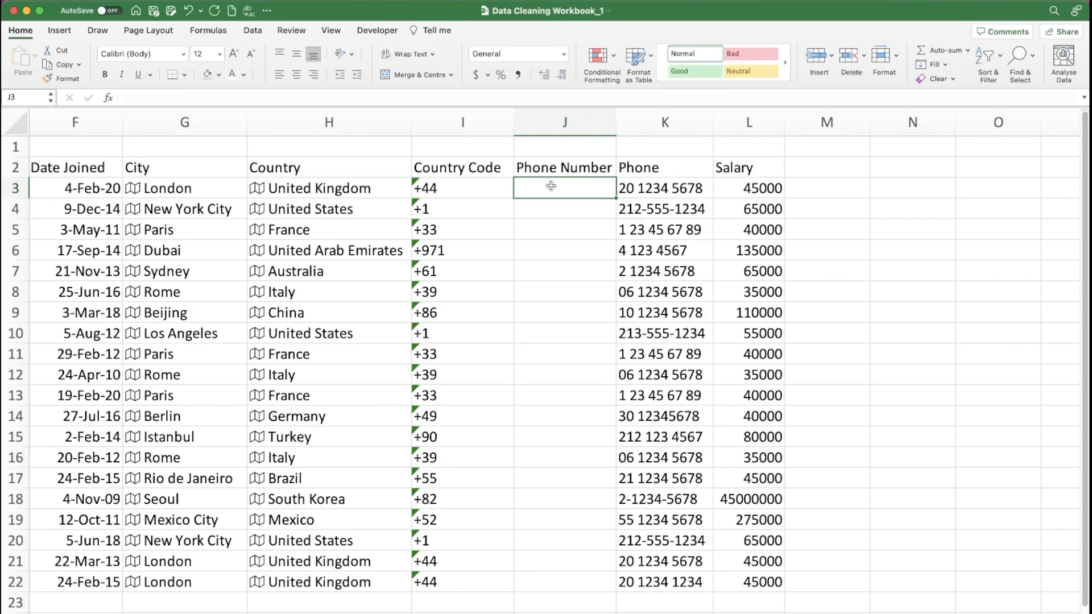
- Enter the formula =CONCATENATE(I3," ",K3) in J3 to join country code and phone with a space, and widen column J
text(=con)
key(Tab)
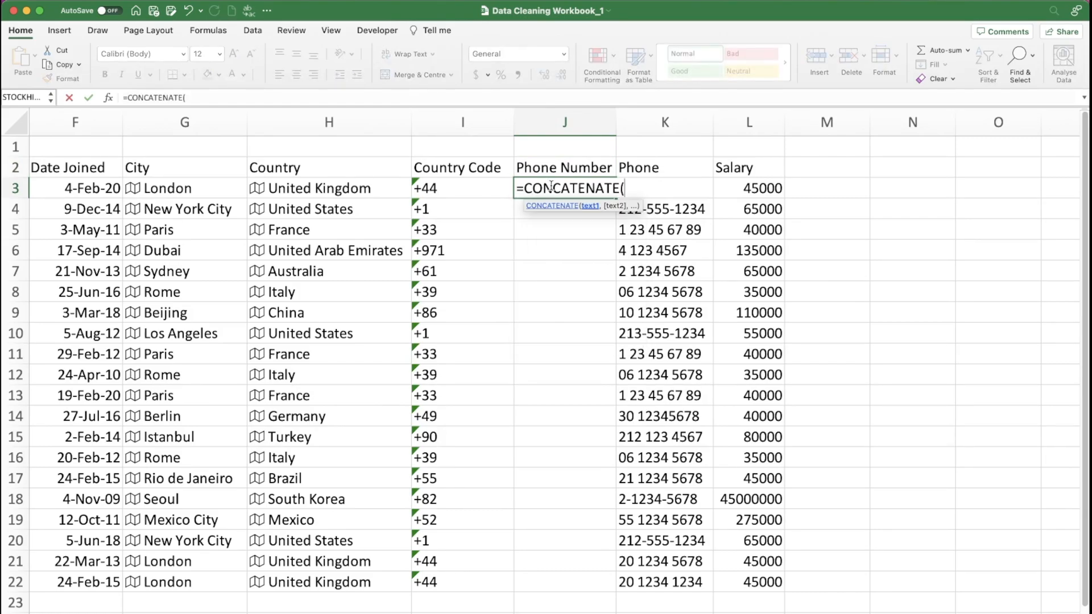
click(451, 187)
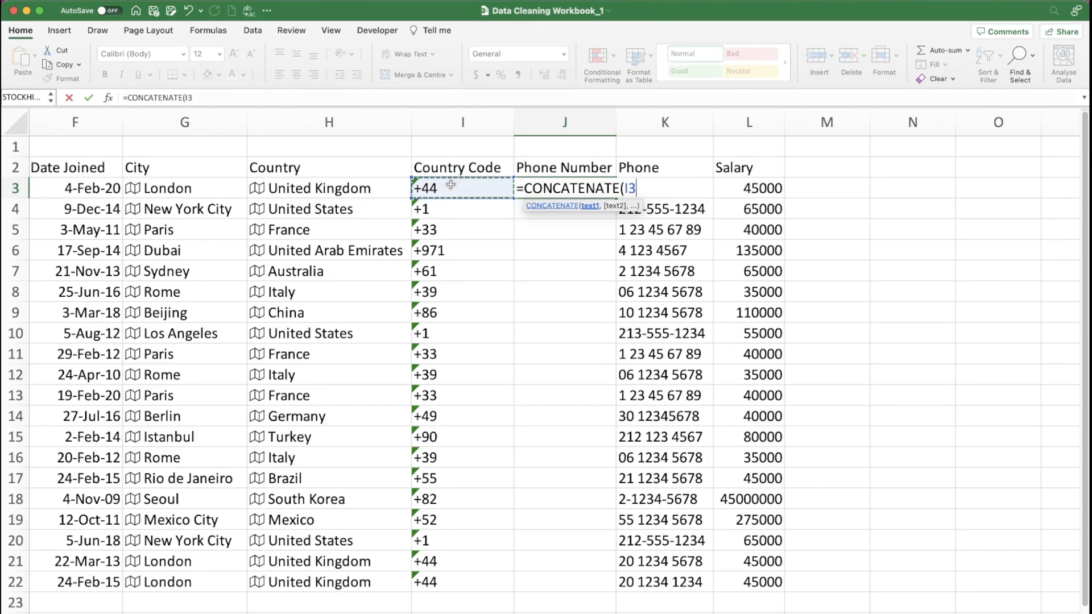
text(,)
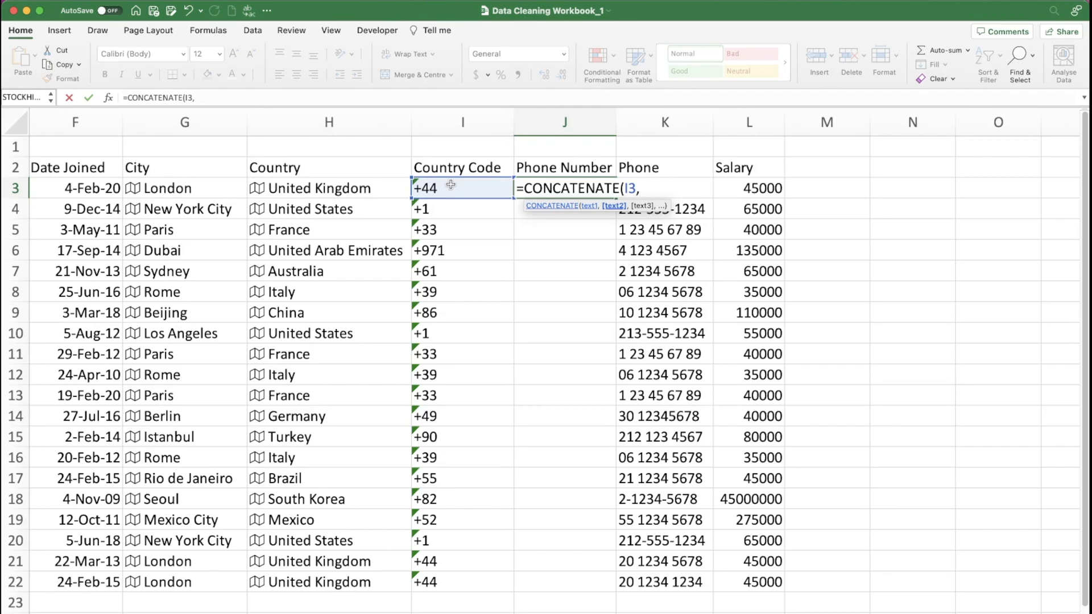
text(" ",)
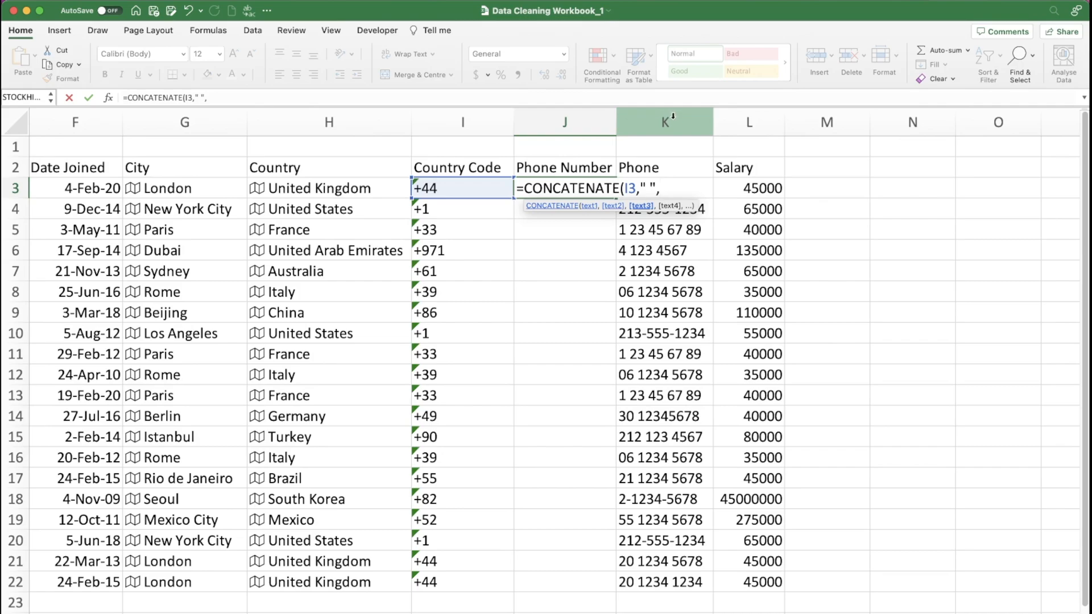
text(k)
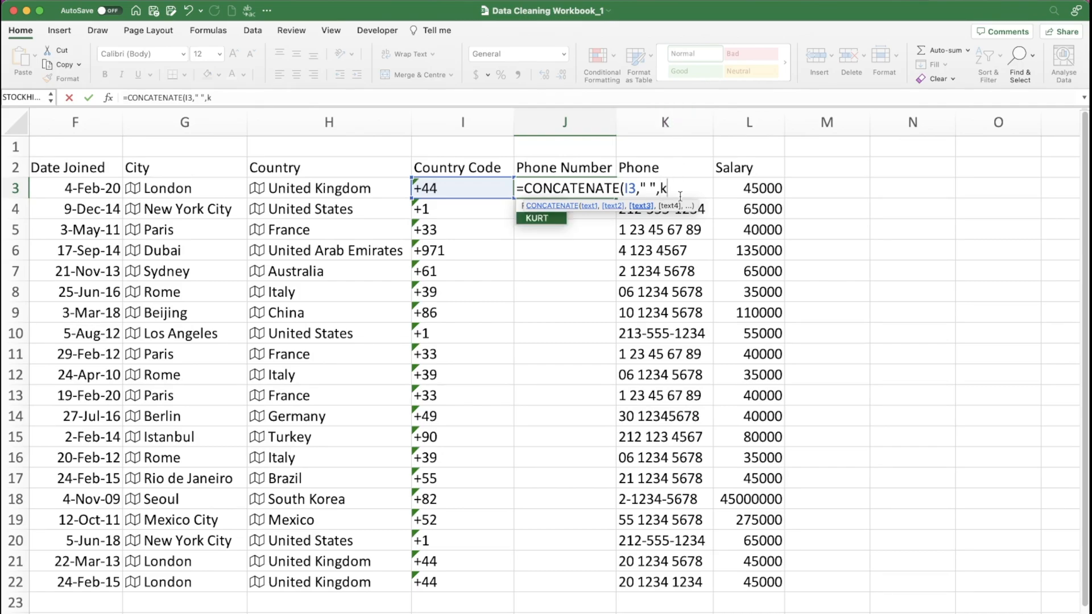
text(3))
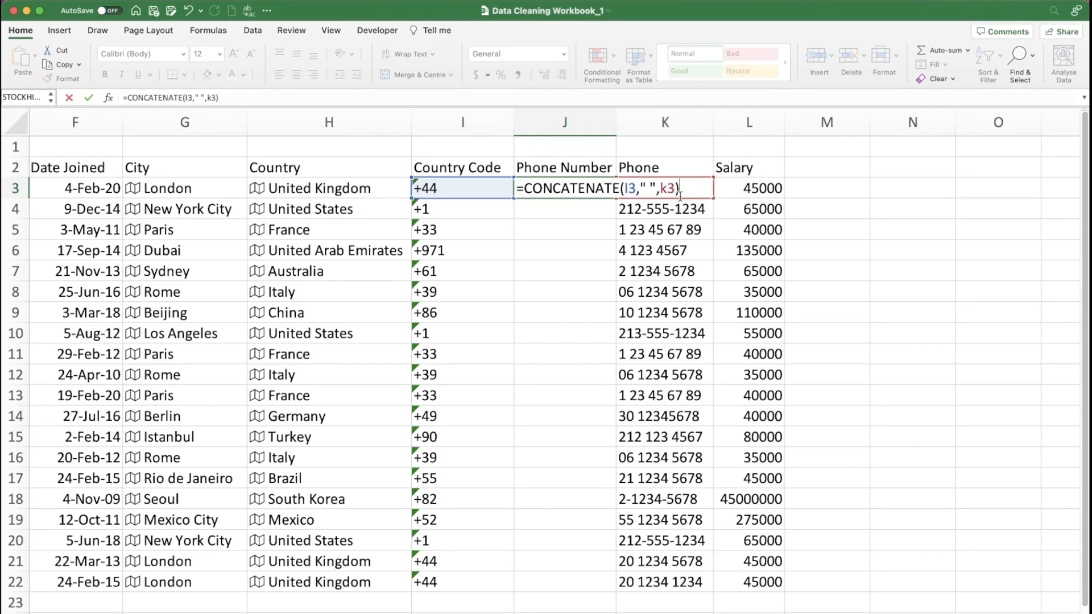
key(Return)
drag(617, 122, 655, 122)
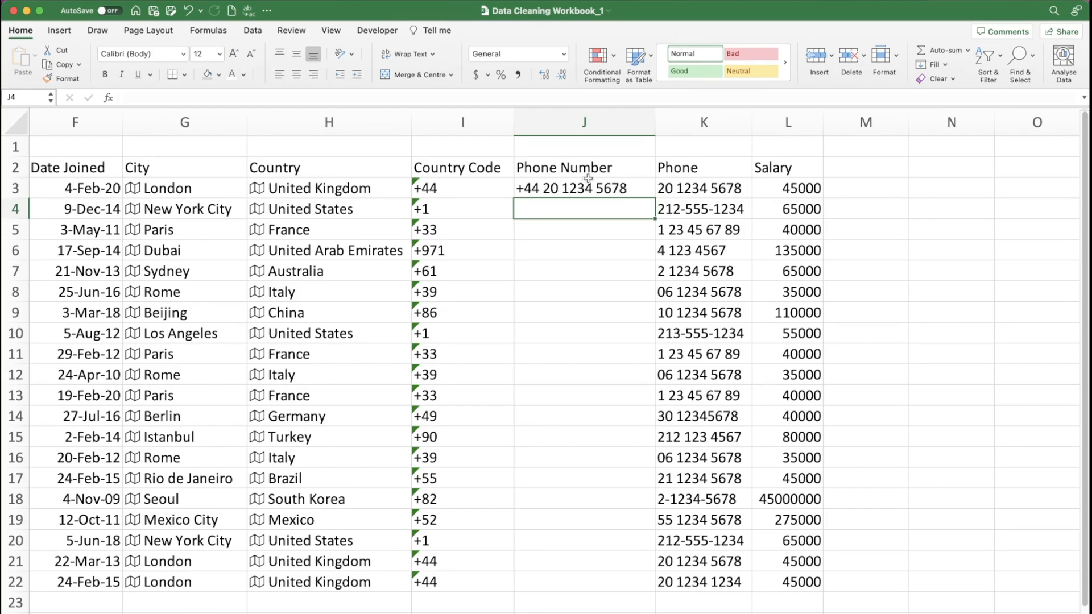
- Fill the Phone Number formula down from J3 to J22 and replace the formulas in place with their values
click(616, 188)
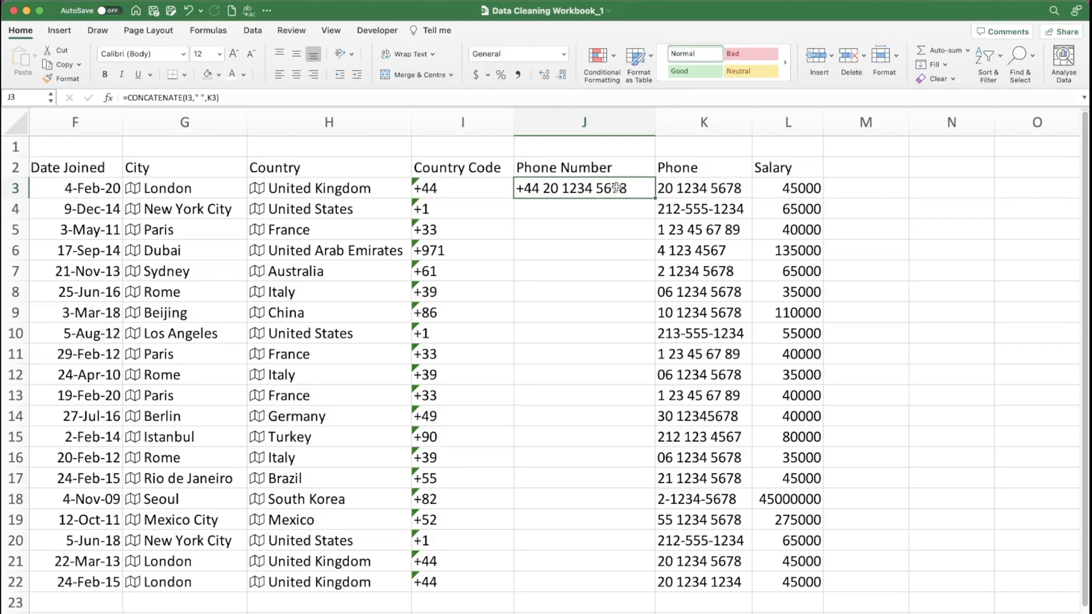
double_click(655, 197)
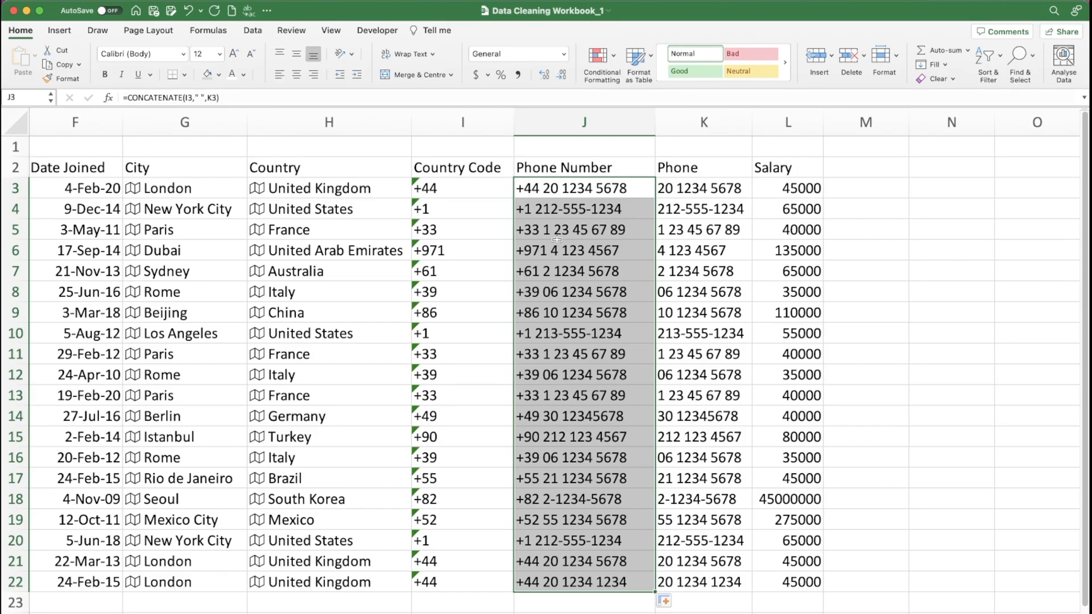
key(super+c)
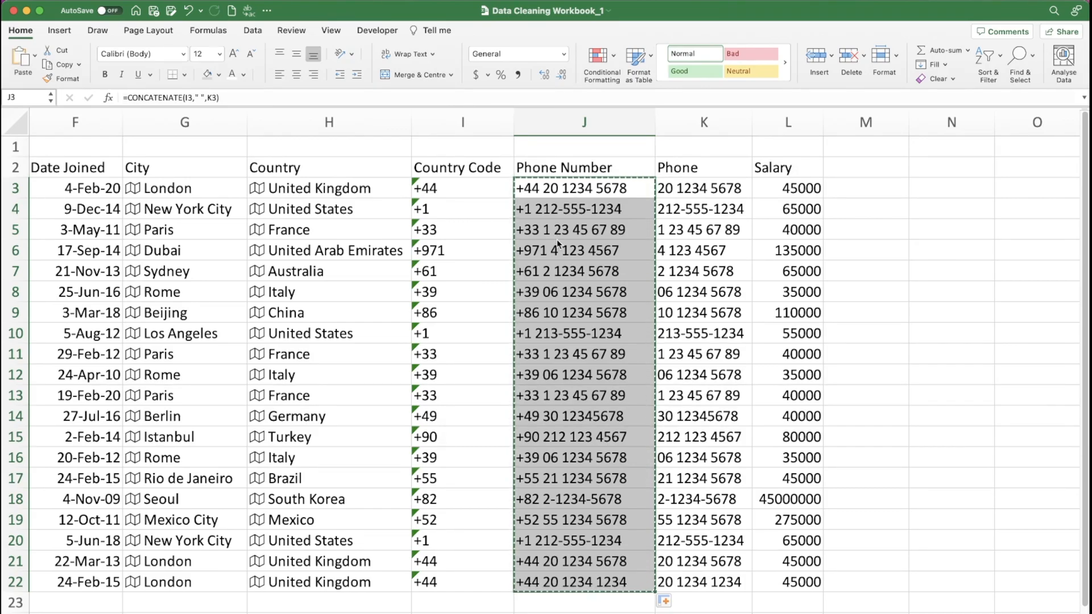
key(ctrl+super+v)
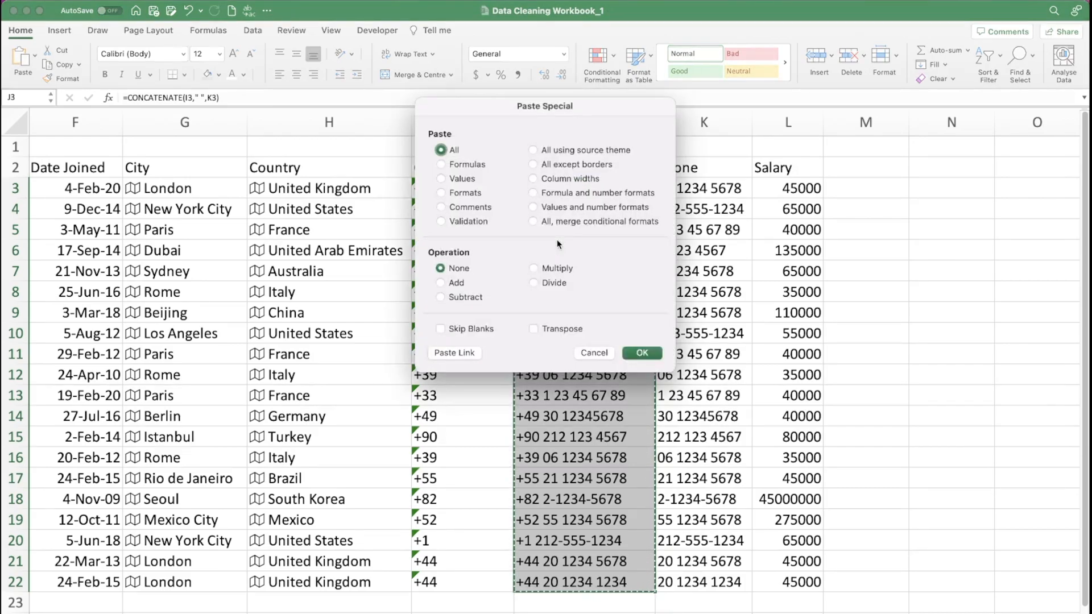
click(462, 178)
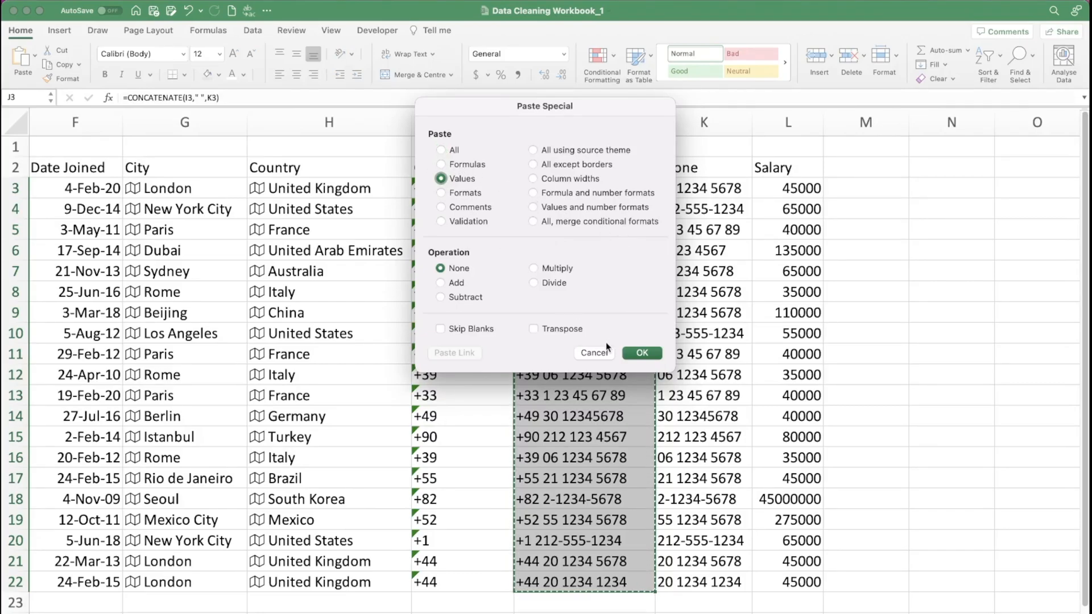
click(642, 353)
- Delete the Country Code column and the original Phone column, keeping only Phone Number
click(465, 125)
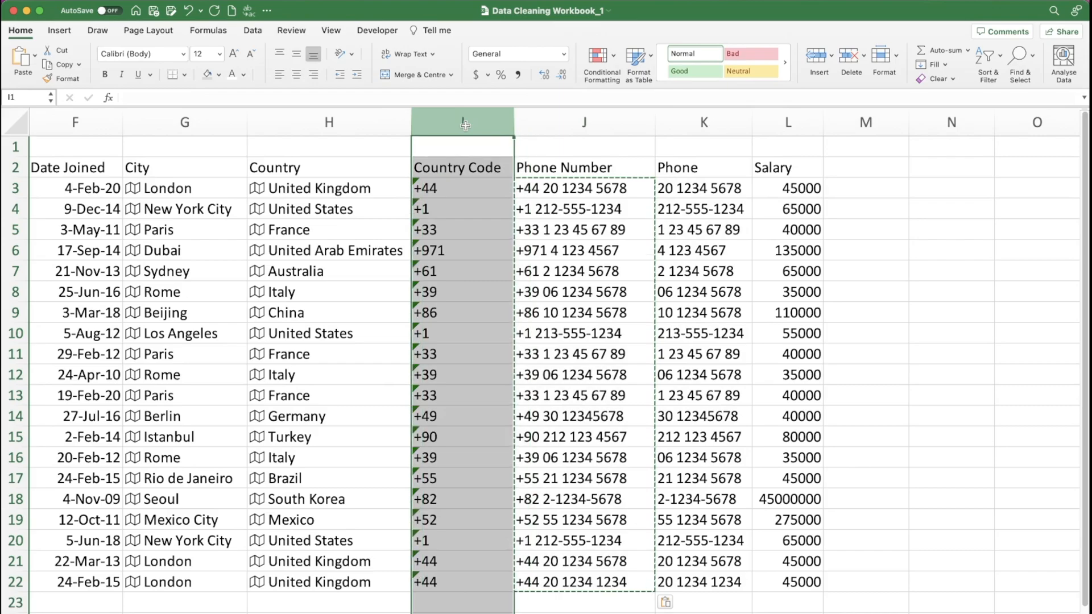
key(ctrl+minus)
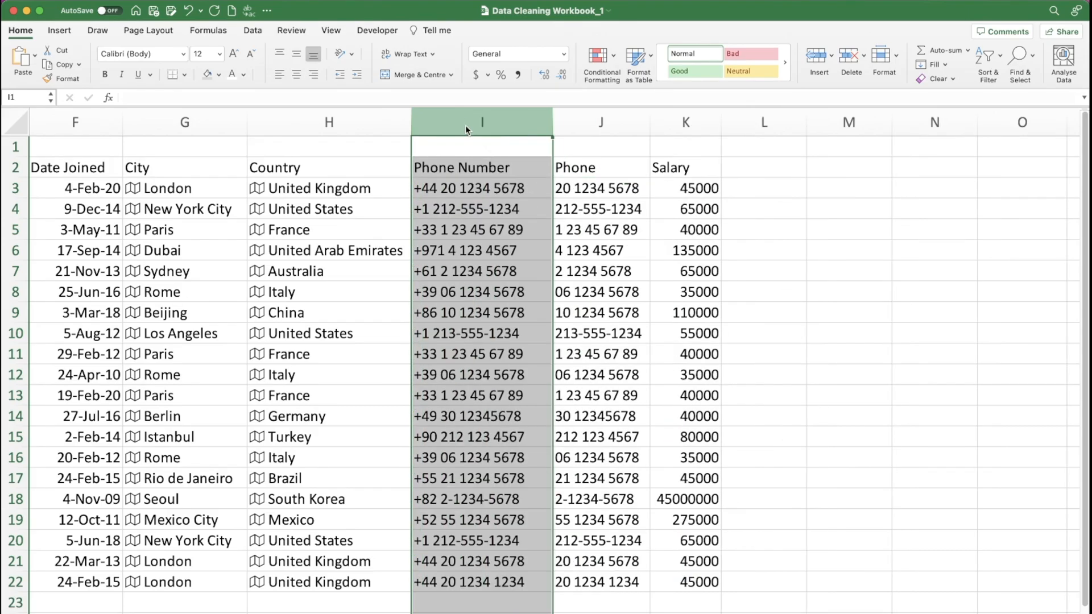
click(604, 121)
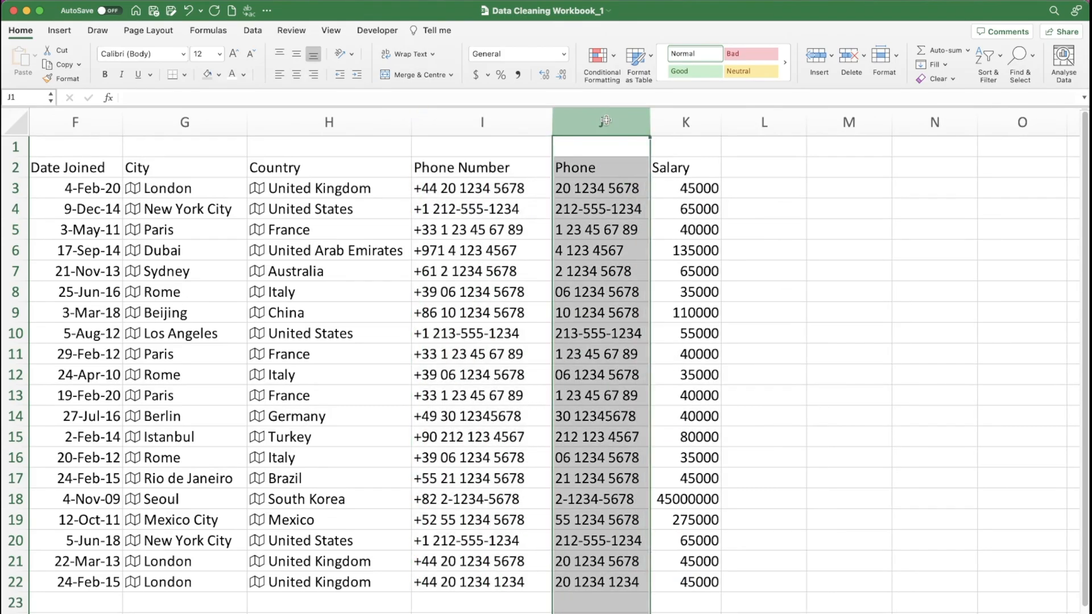
key(ctrl+minus)
click(464, 185)
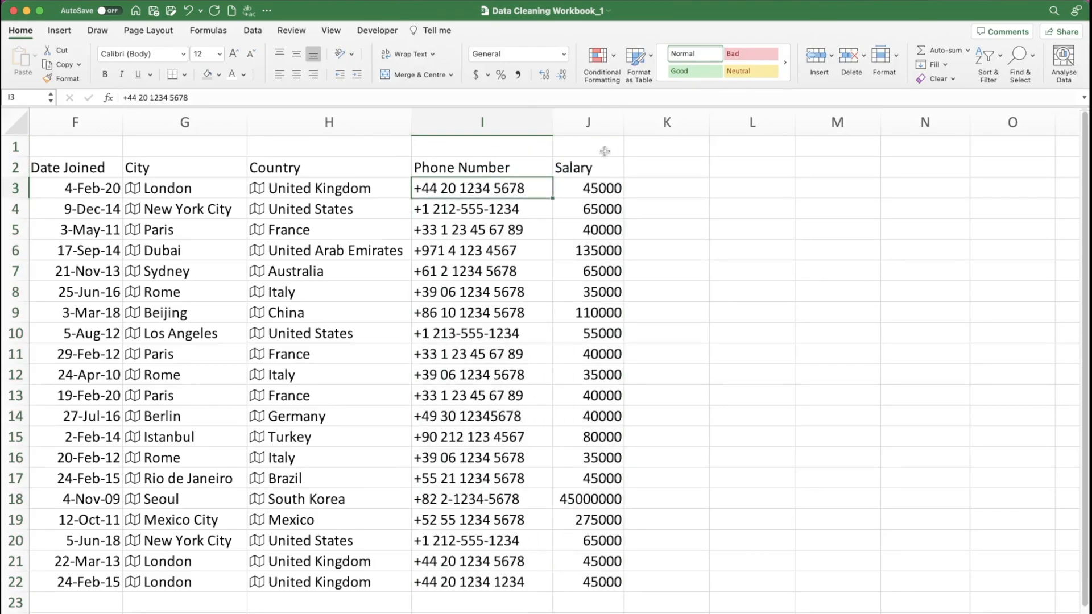
- Format the Salary values J3:J22 with the comma style and no decimals, and narrow the column slightly
drag(596, 188, 596, 578)
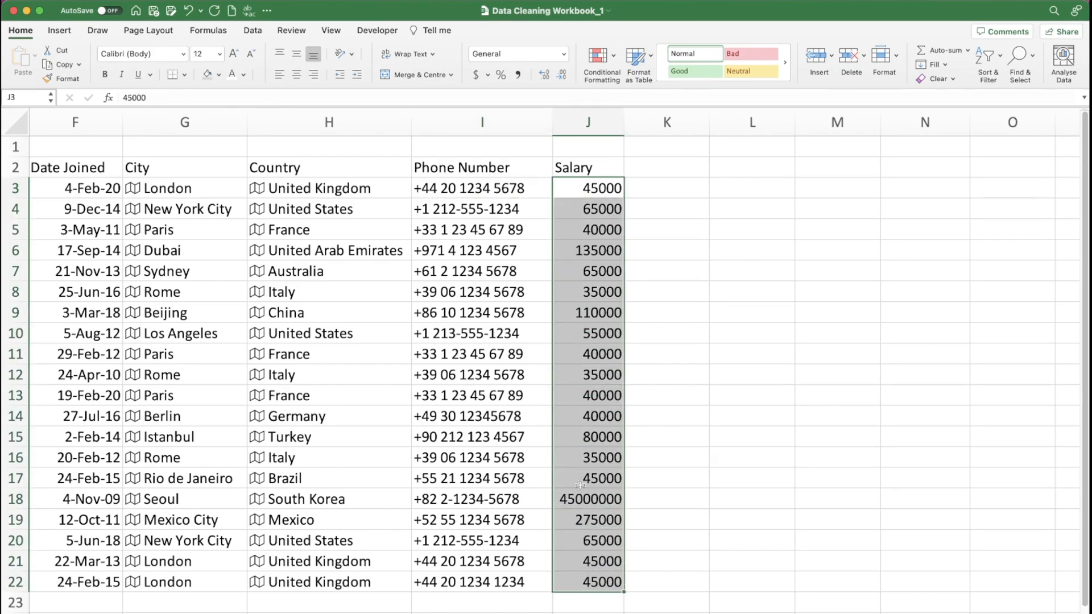
click(518, 74)
click(560, 74)
click(560, 75)
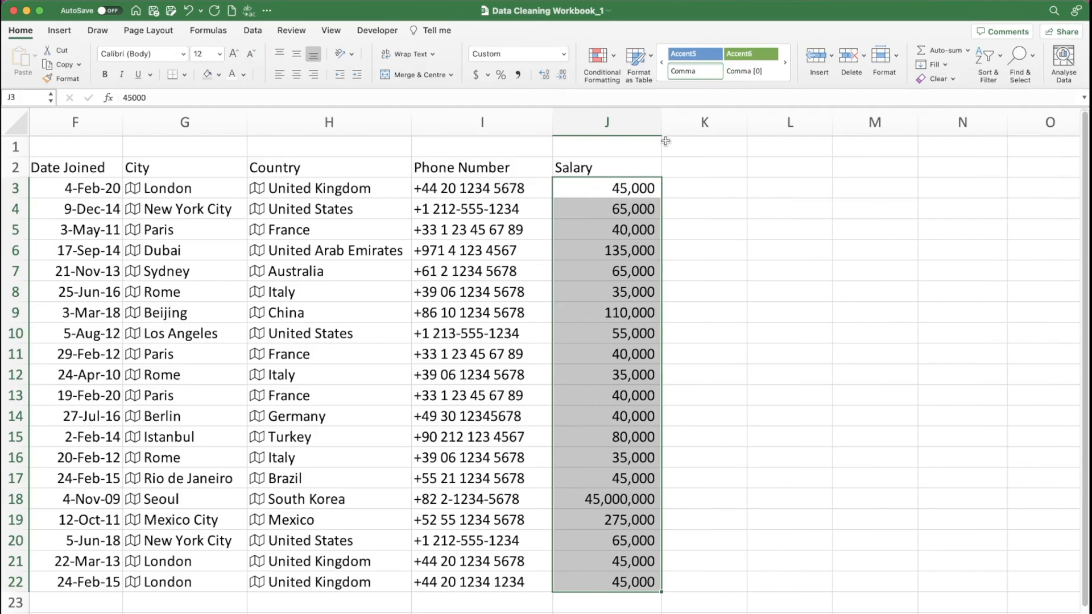
mouse_move(661, 122)
mouse_down()
mouse_move(635, 122)
mouse_move(652, 119)
mouse_up()
click(661, 167)
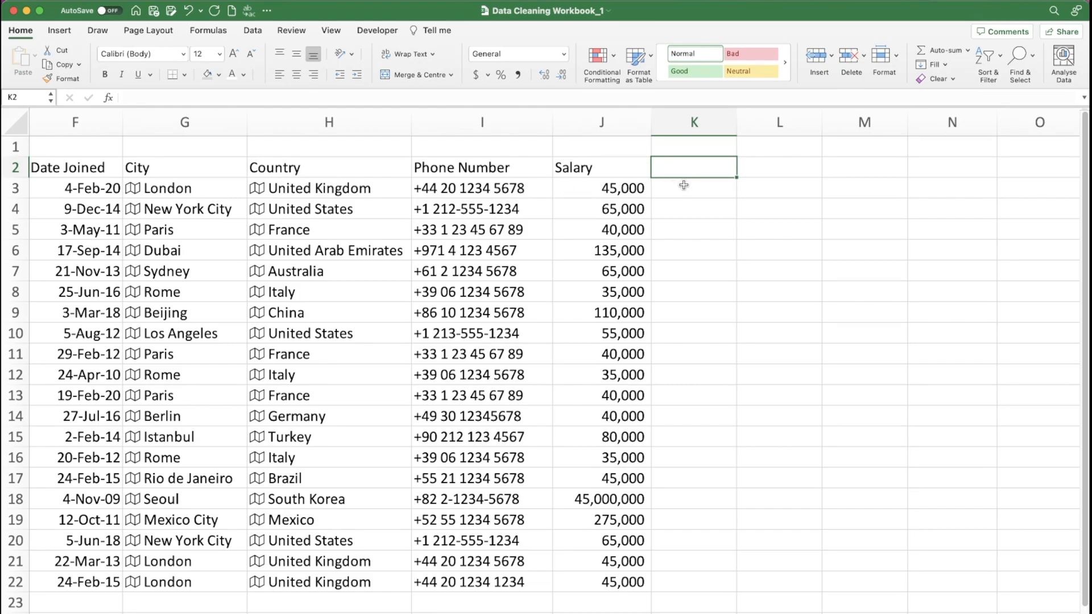
- Extract the Currency code field from the country in H3 into K3
click(332, 188)
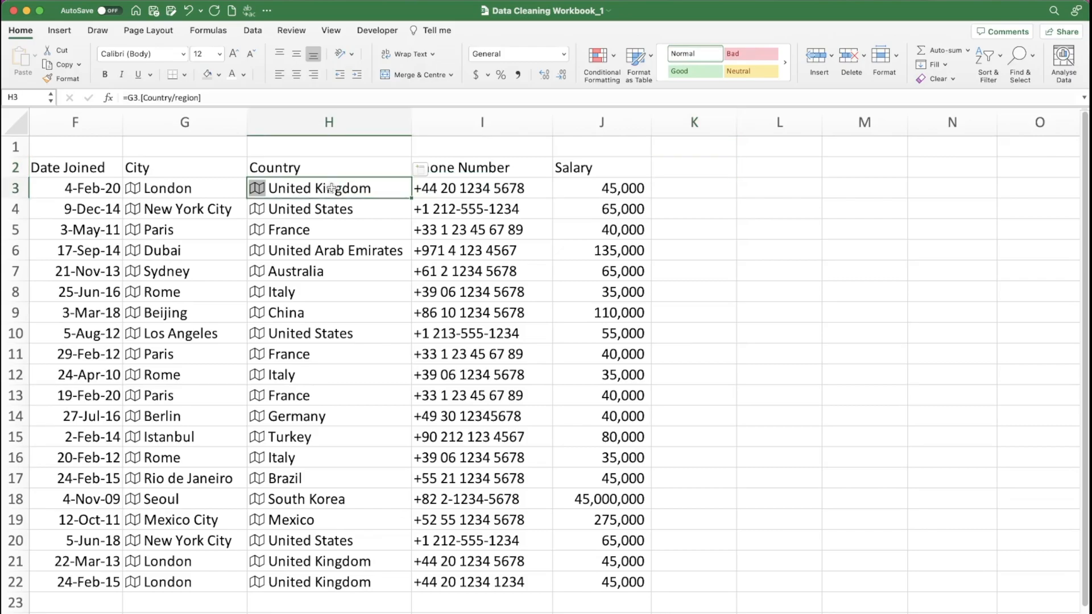
click(422, 171)
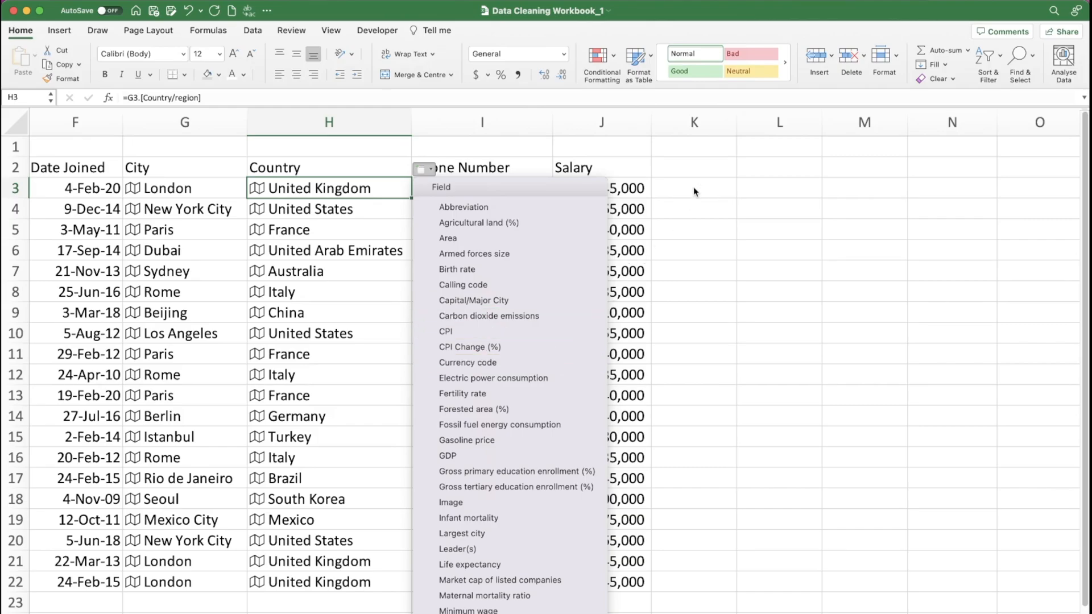
click(487, 364)
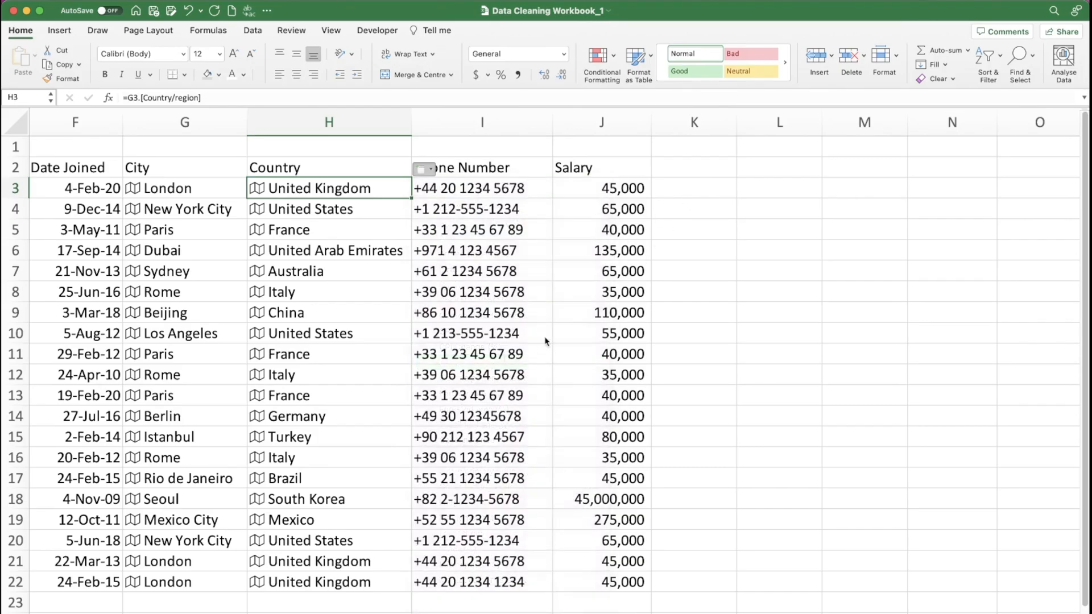
- Fill the Currency code formula down from K3 to K22 and check several of the resulting cells
click(690, 188)
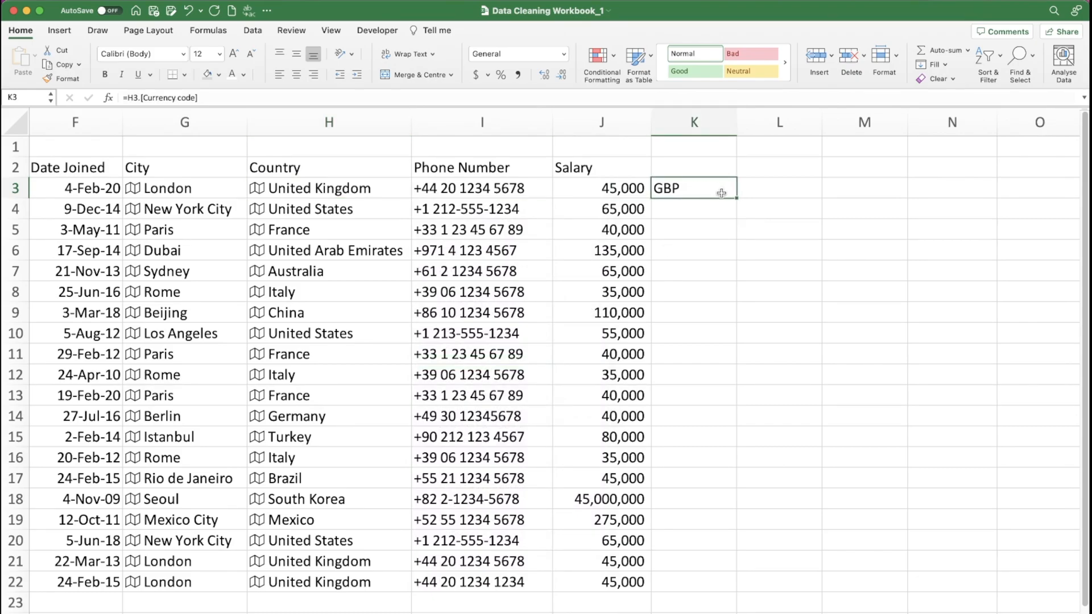
double_click(735, 197)
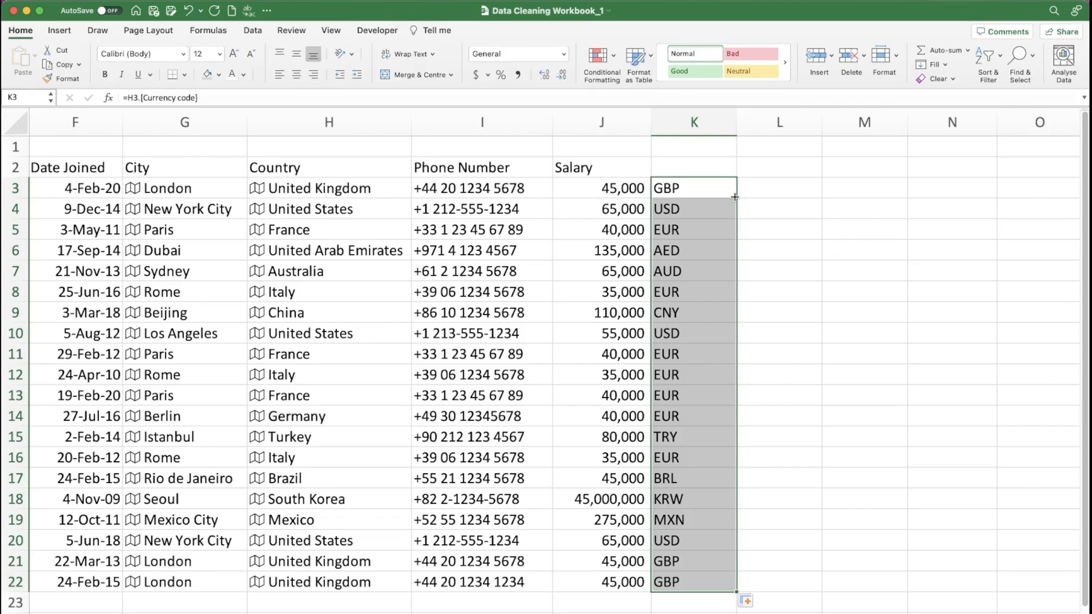
click(681, 229)
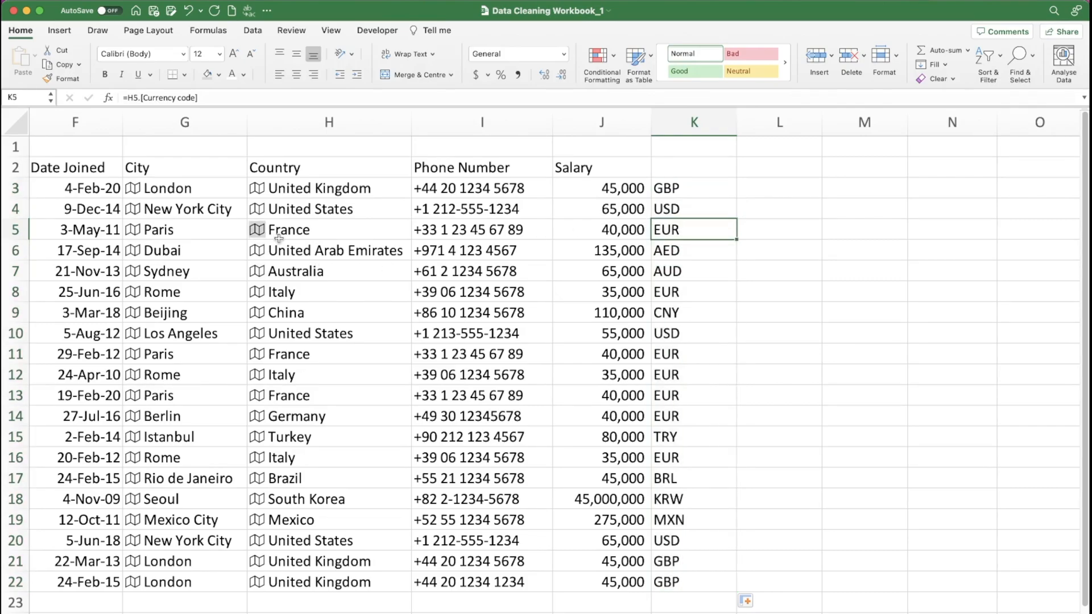
click(689, 315)
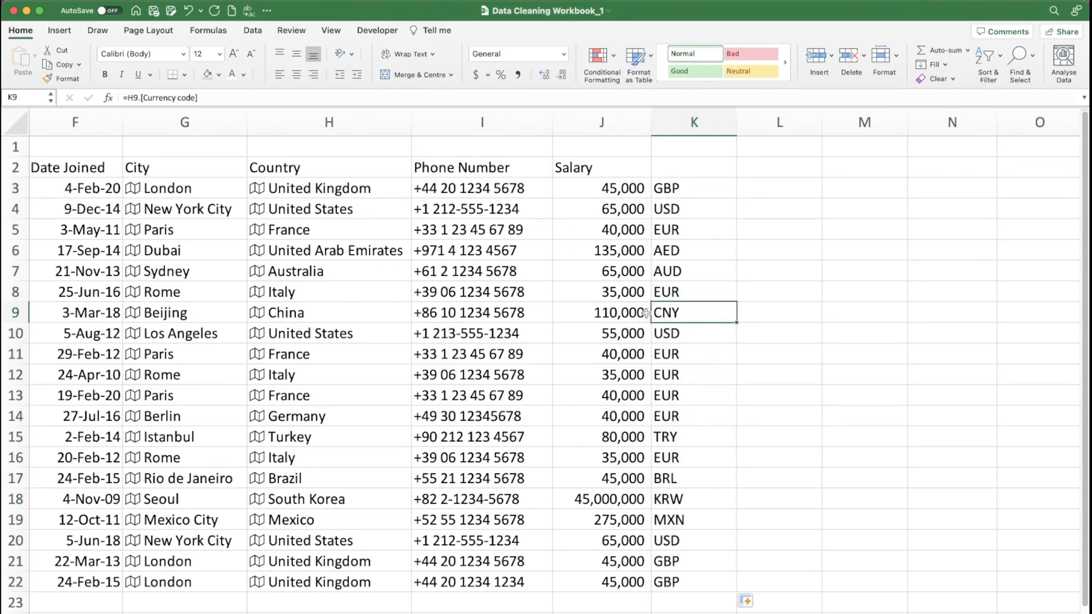
click(691, 397)
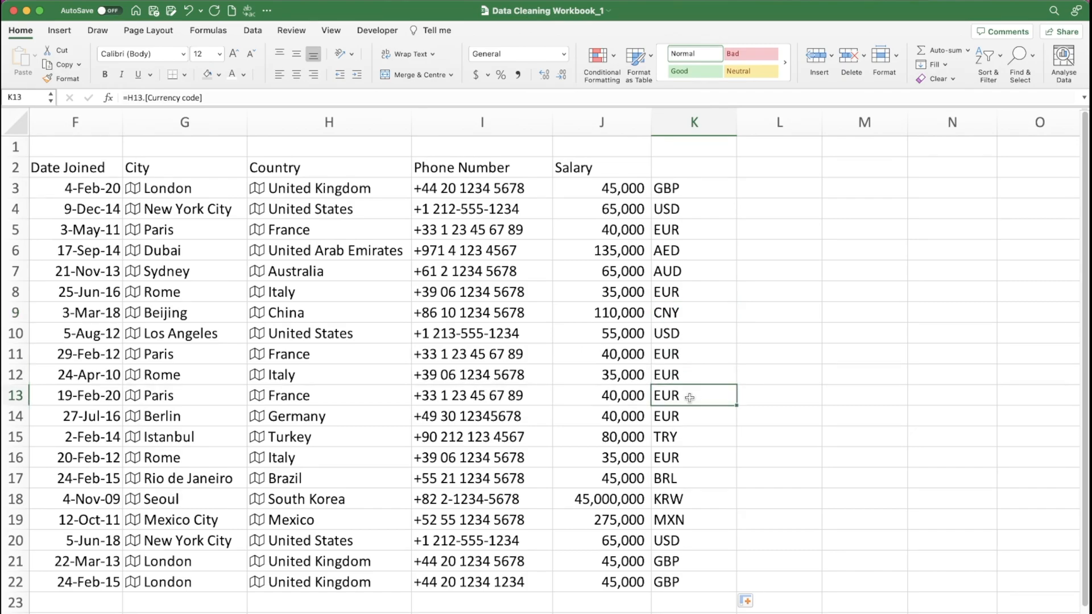
click(689, 437)
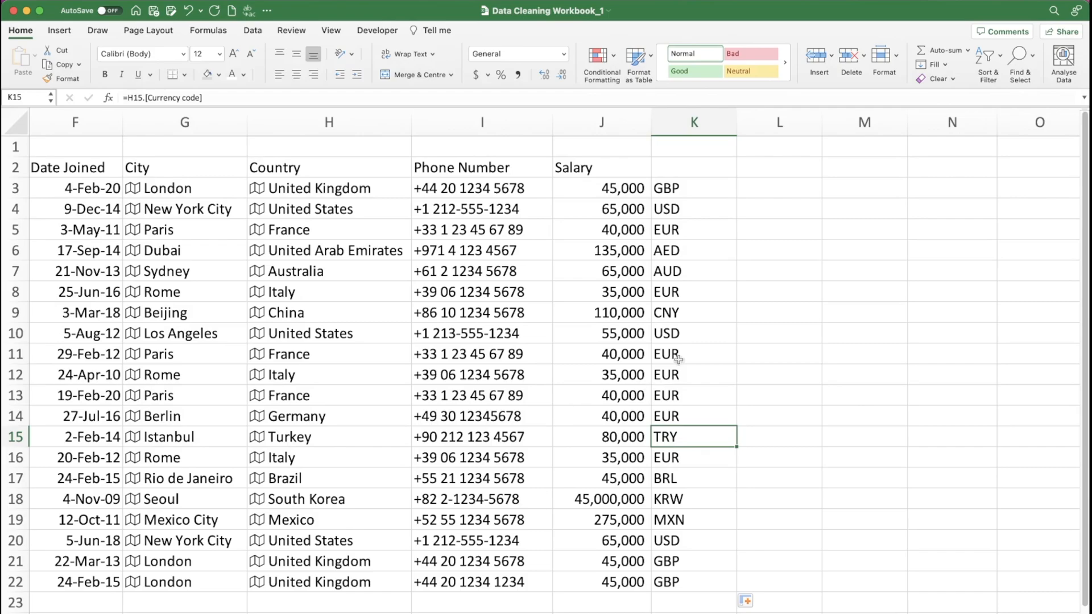
- Replace the currency code formulas in K3:K22 in place with their values
click(680, 189)
drag(680, 189, 678, 576)
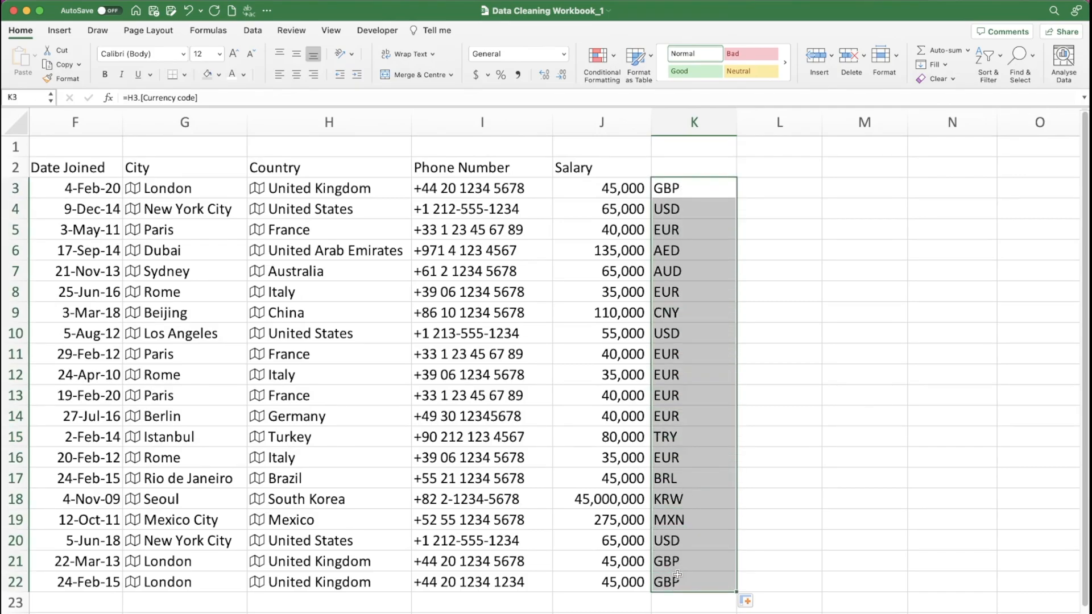
key(super+c)
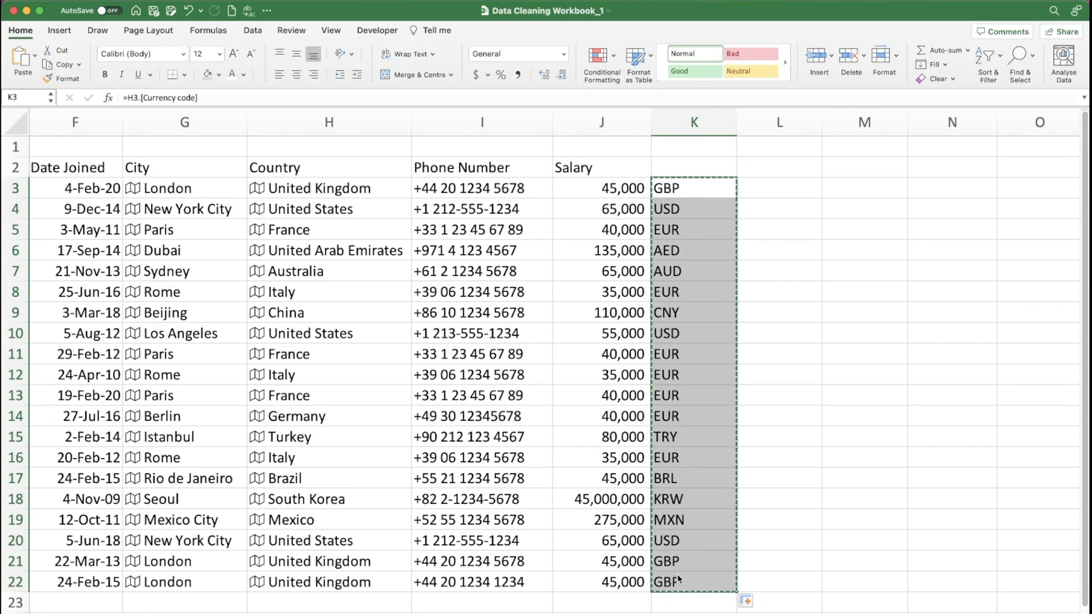
key(ctrl+super+v)
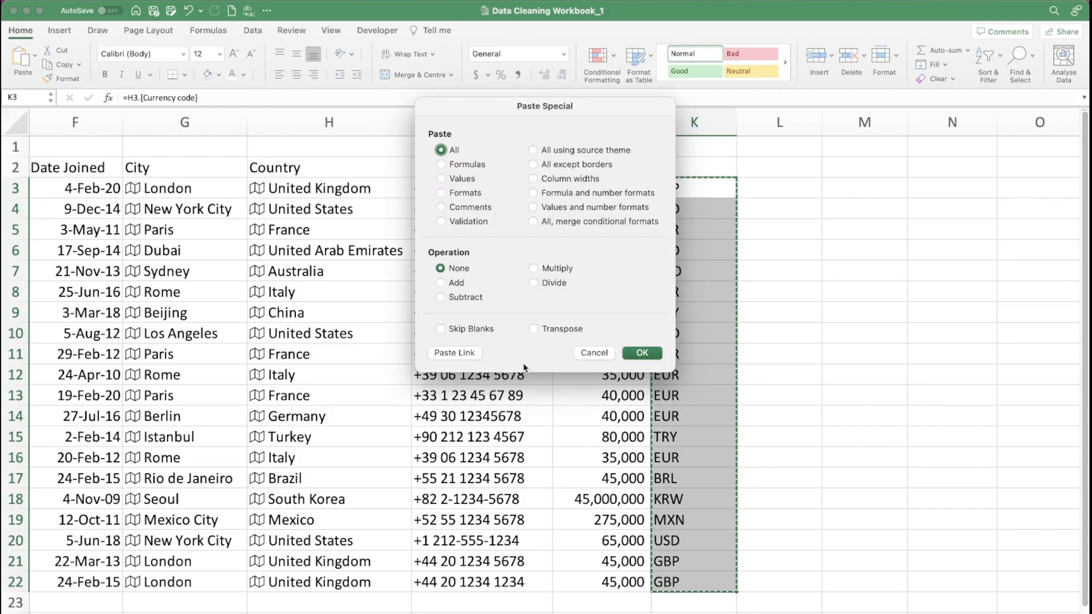
click(463, 179)
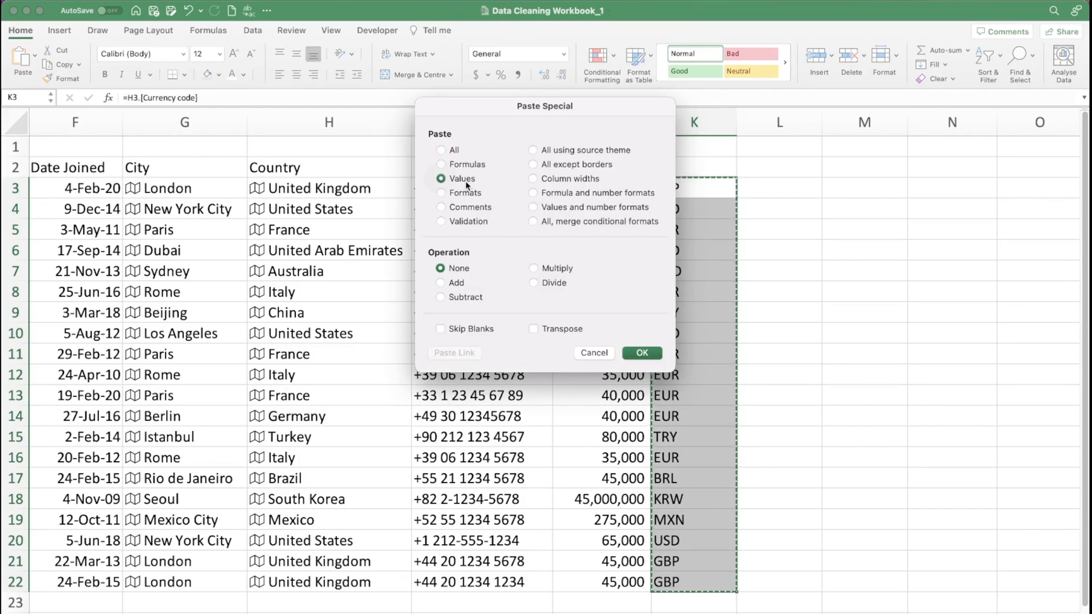
click(641, 353)
click(695, 185)
click(767, 185)
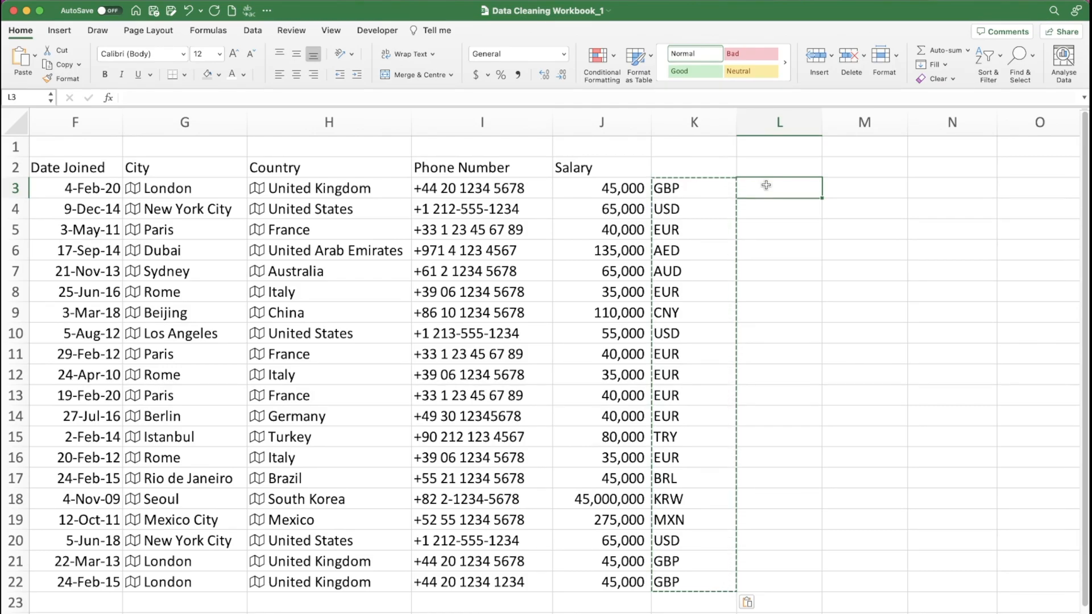
text(GBP)
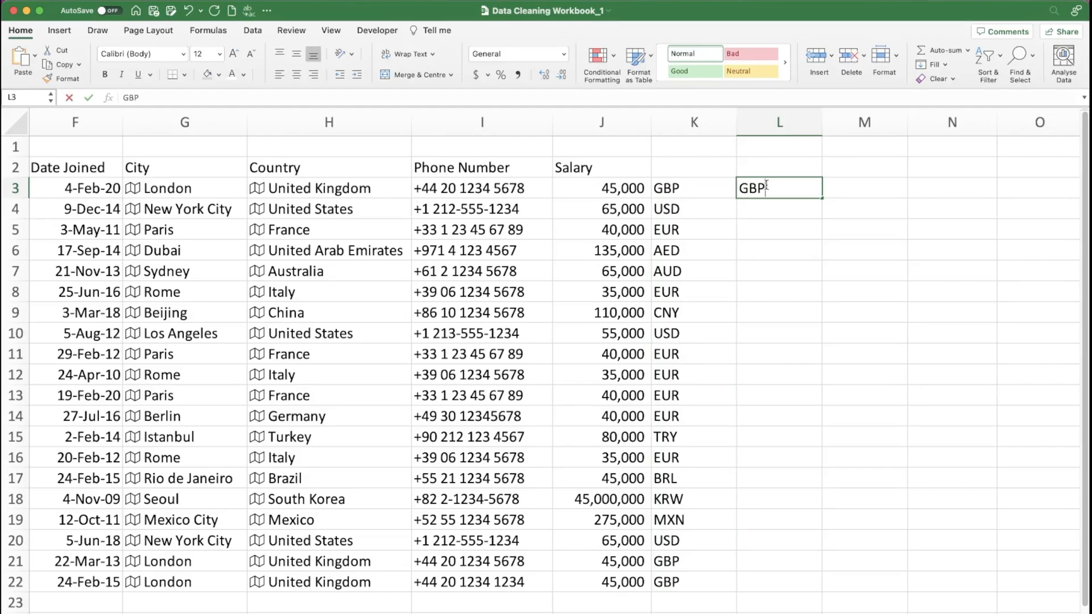
text(/USD)
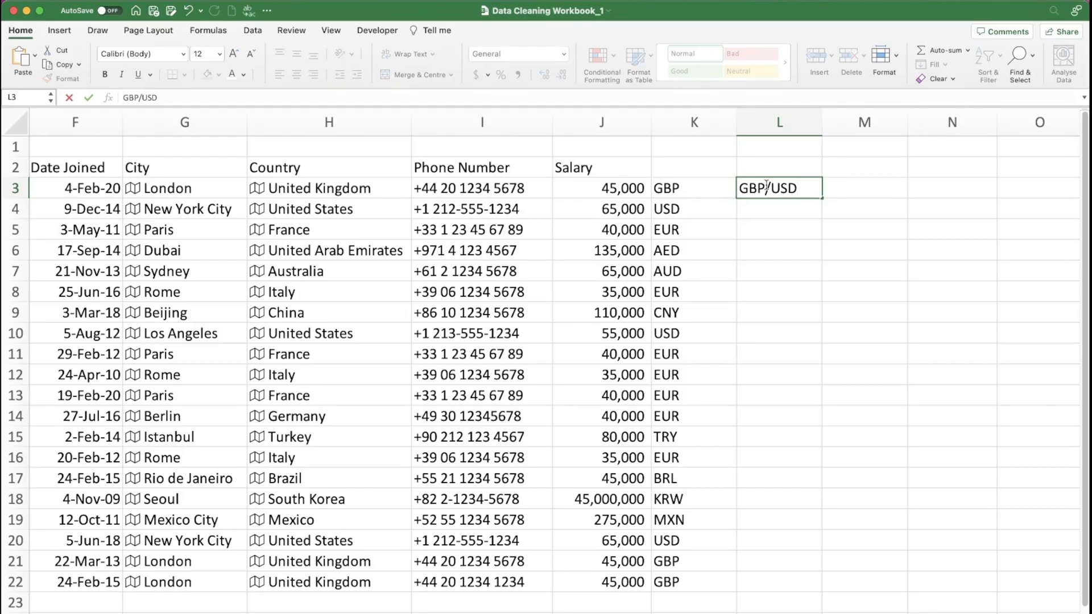
key(Escape)
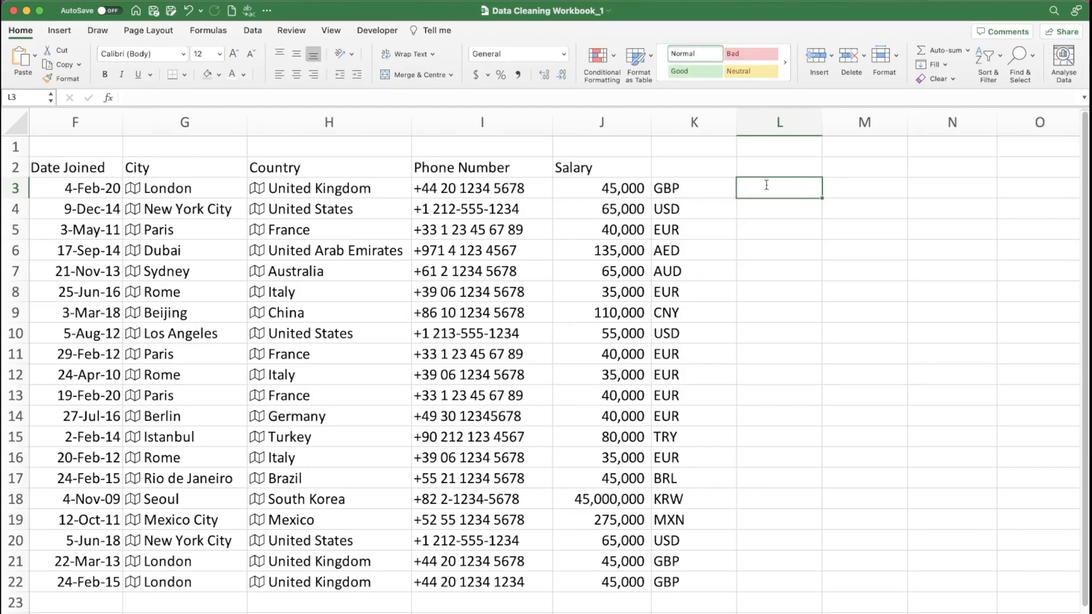
- Build the currency pair in L3 with =CONCATENATE(K3,"/USD") and fill the formula down to L22
text(=con)
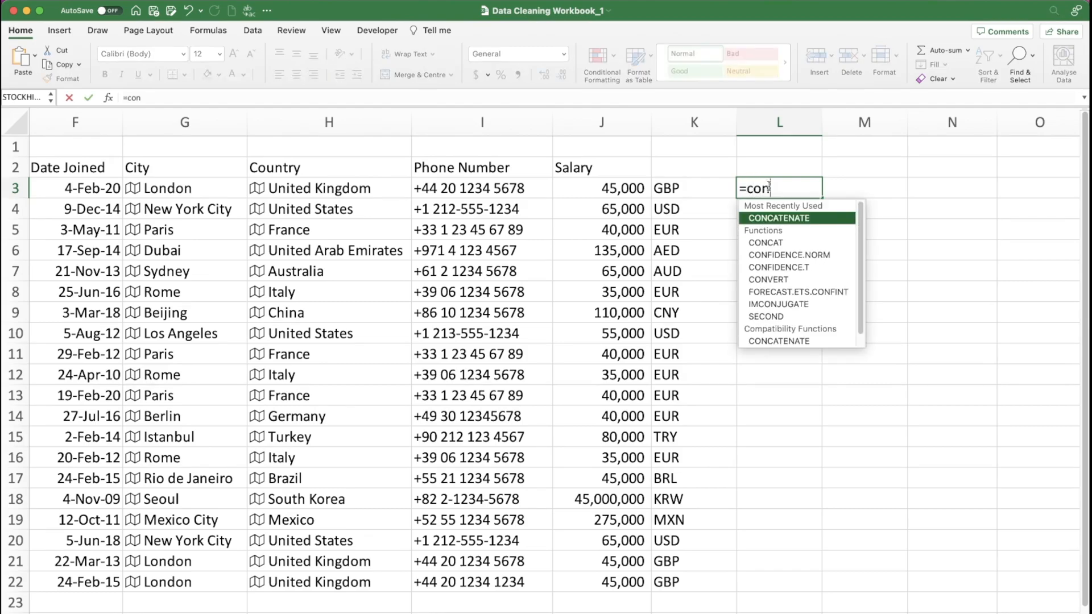
double_click(782, 217)
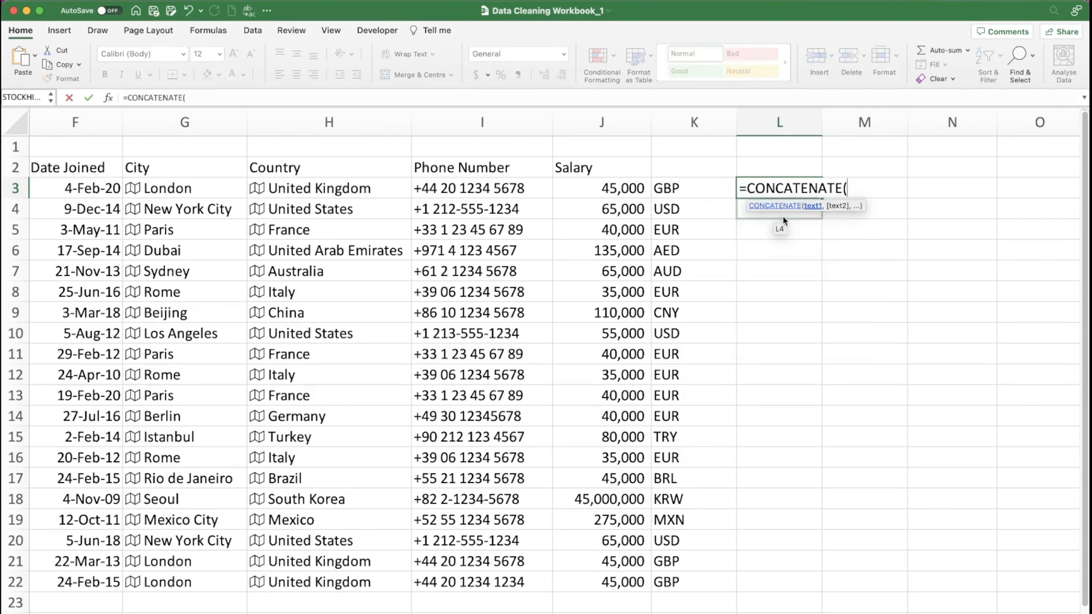
click(689, 185)
text(,)
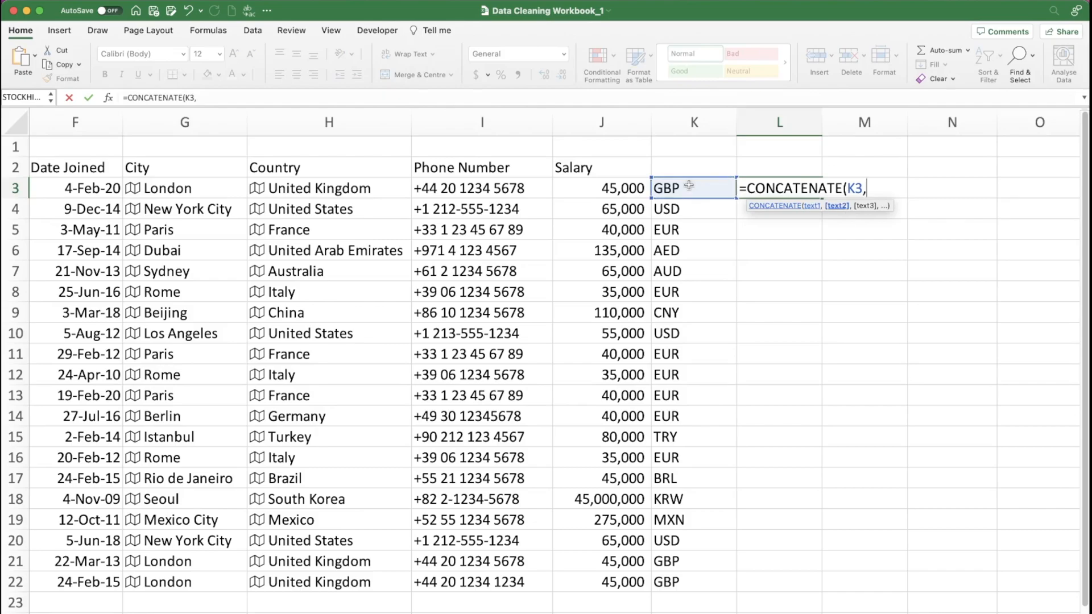
text("/USD"))
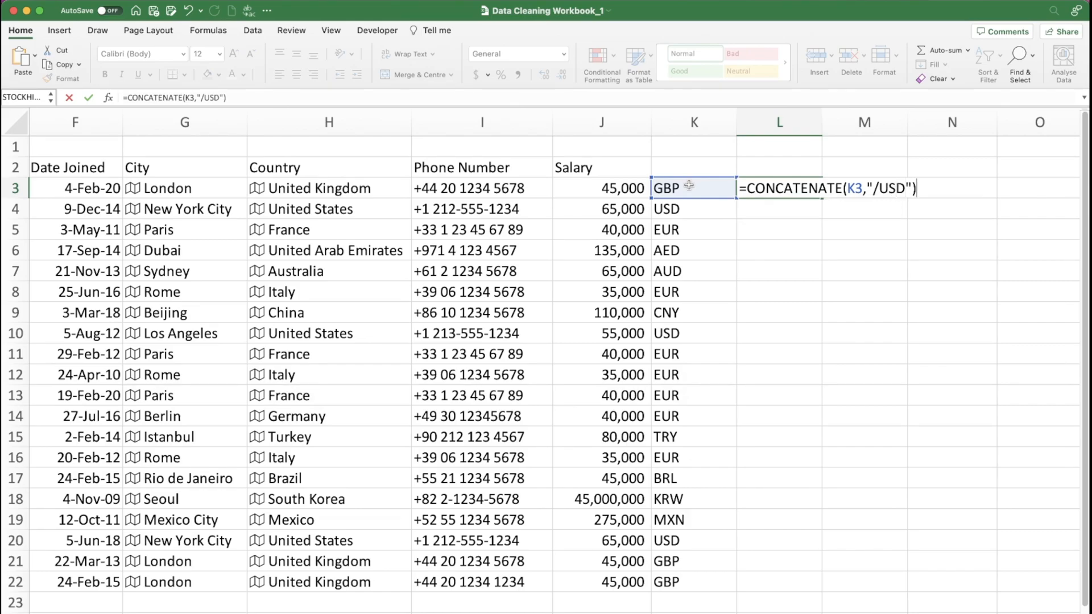
key(Return)
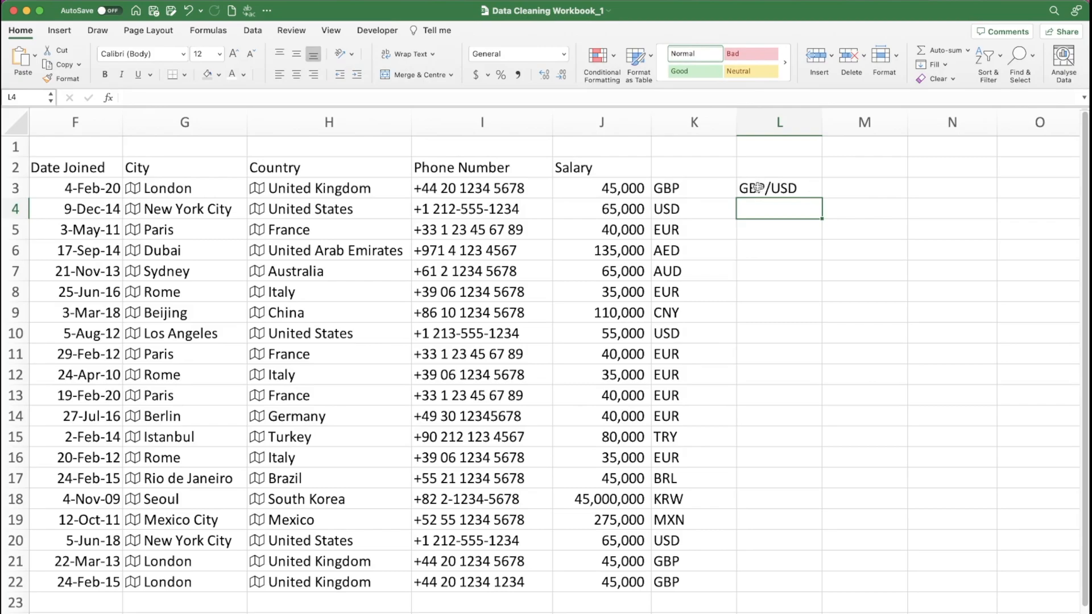
click(809, 188)
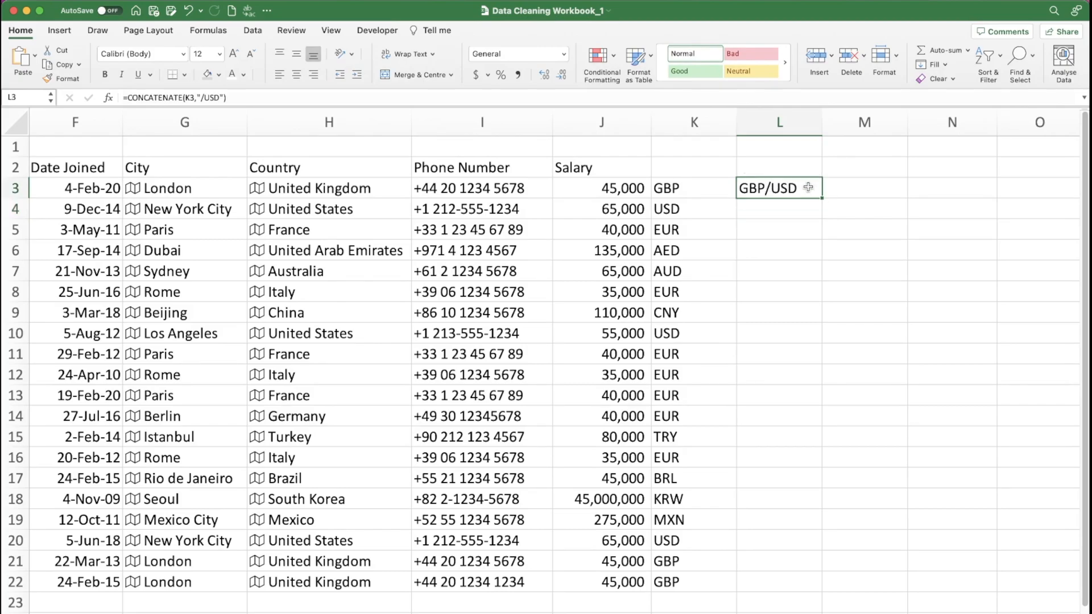
double_click(823, 198)
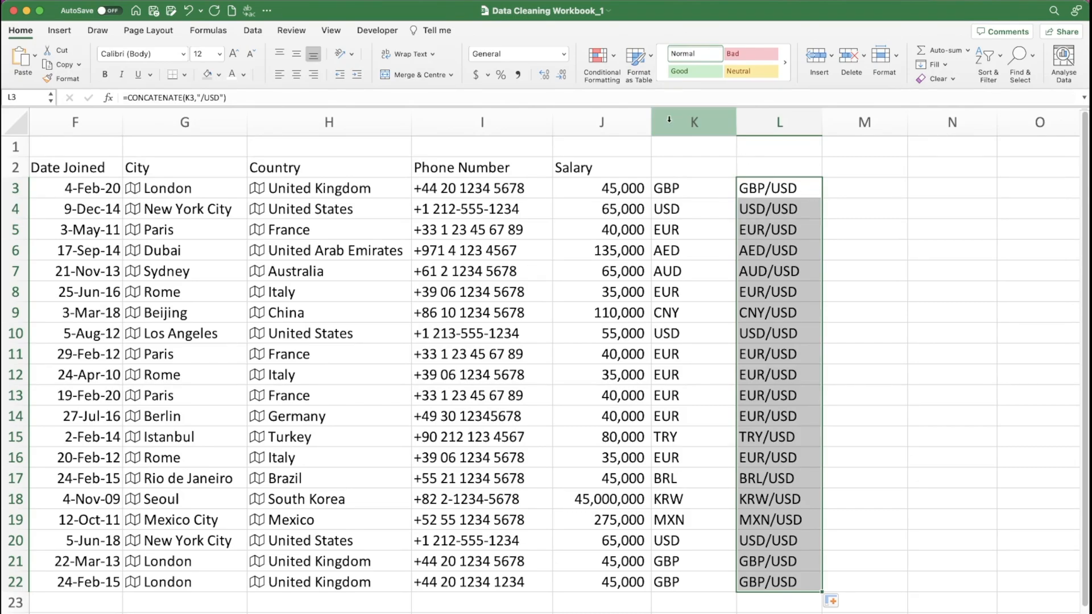
- Try to convert the currency pair formulas in L3:L22 to the Currencies data type
click(262, 31)
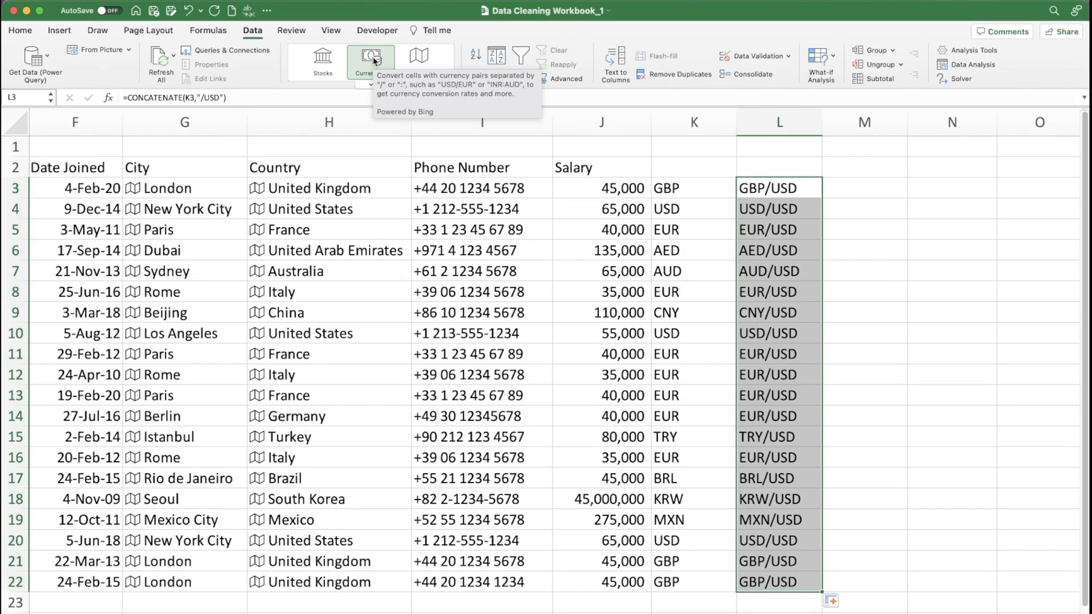
click(373, 57)
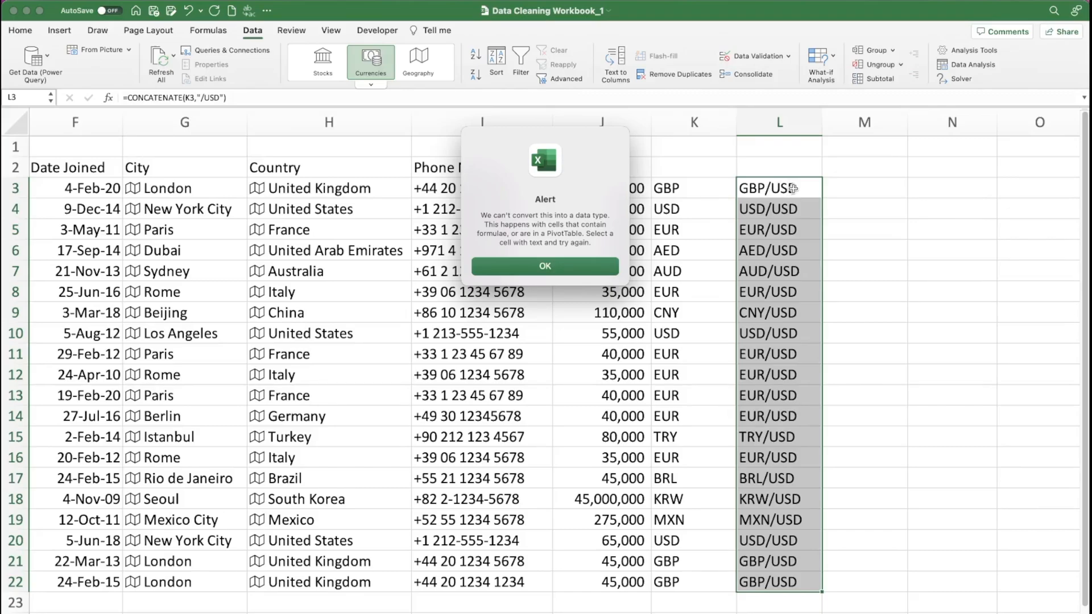
click(560, 263)
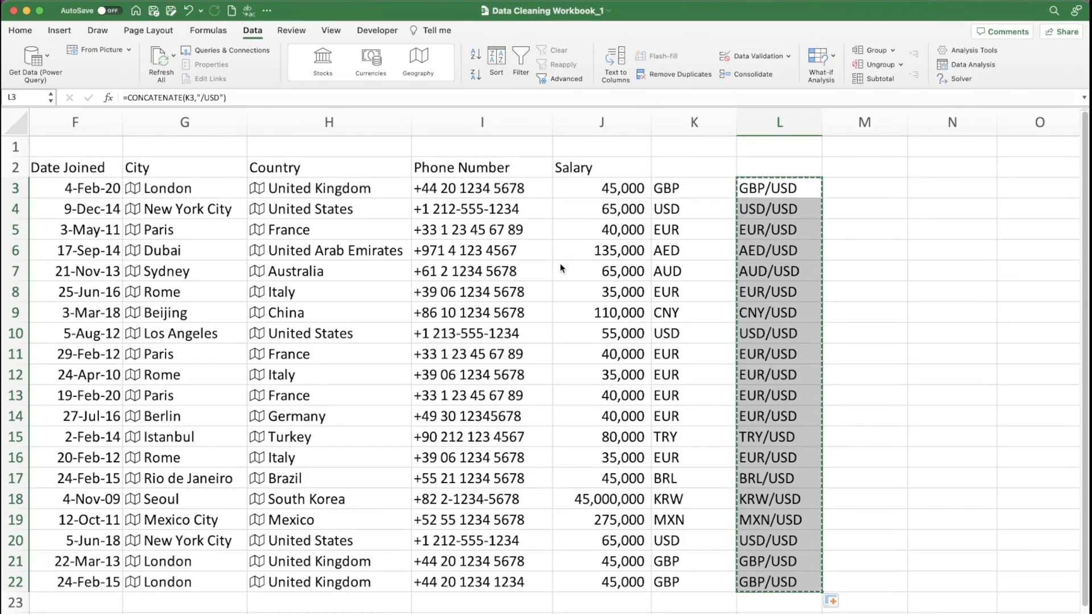
- Replace the currency pair formulas in L3:L22 in place with their values
key(ctrl+alt+v)
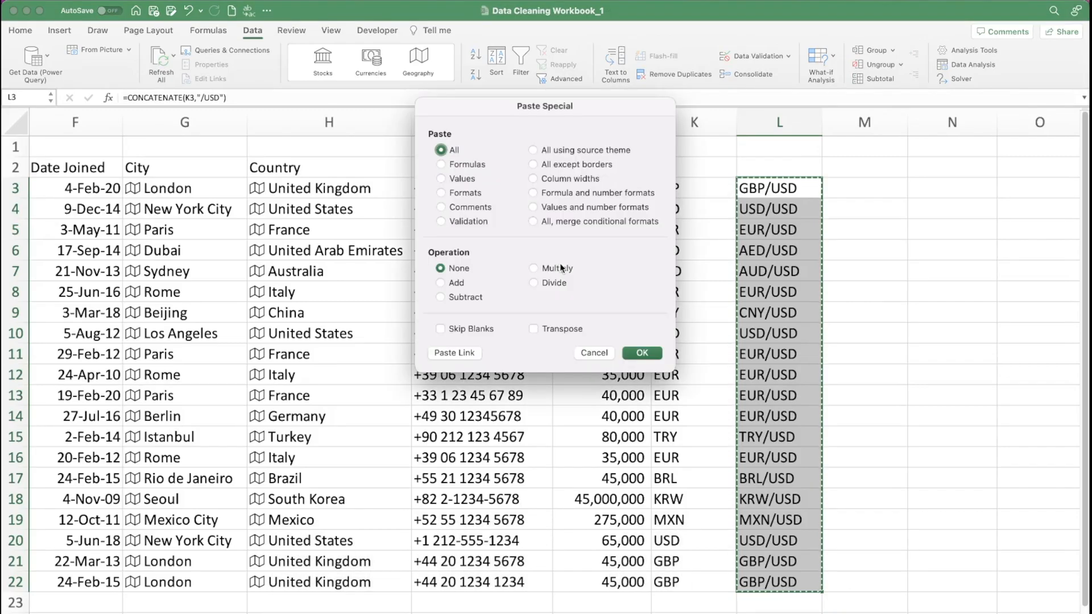
click(462, 178)
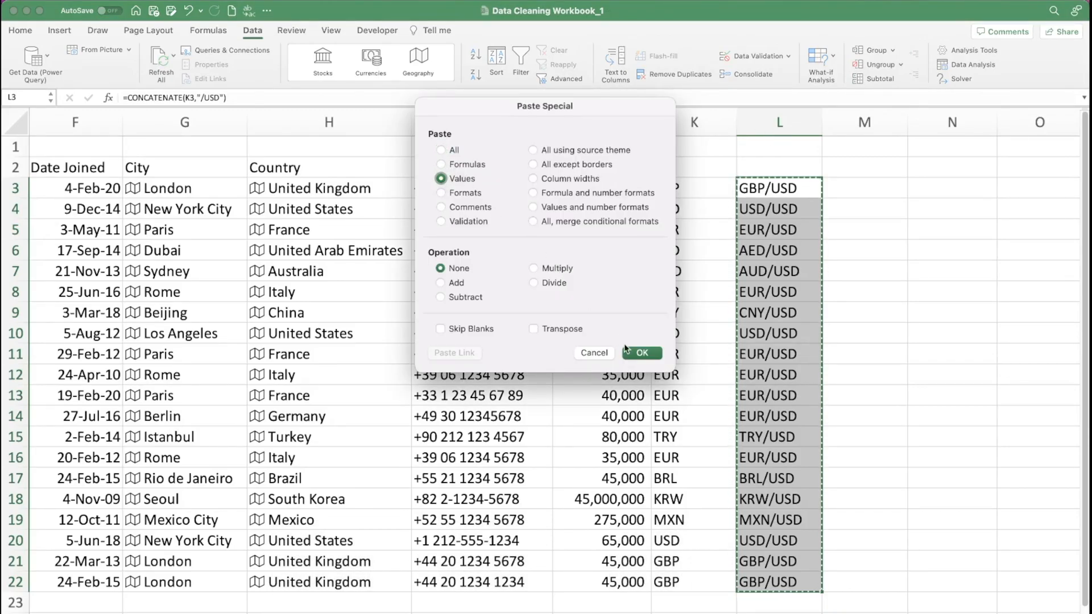
click(642, 353)
click(797, 181)
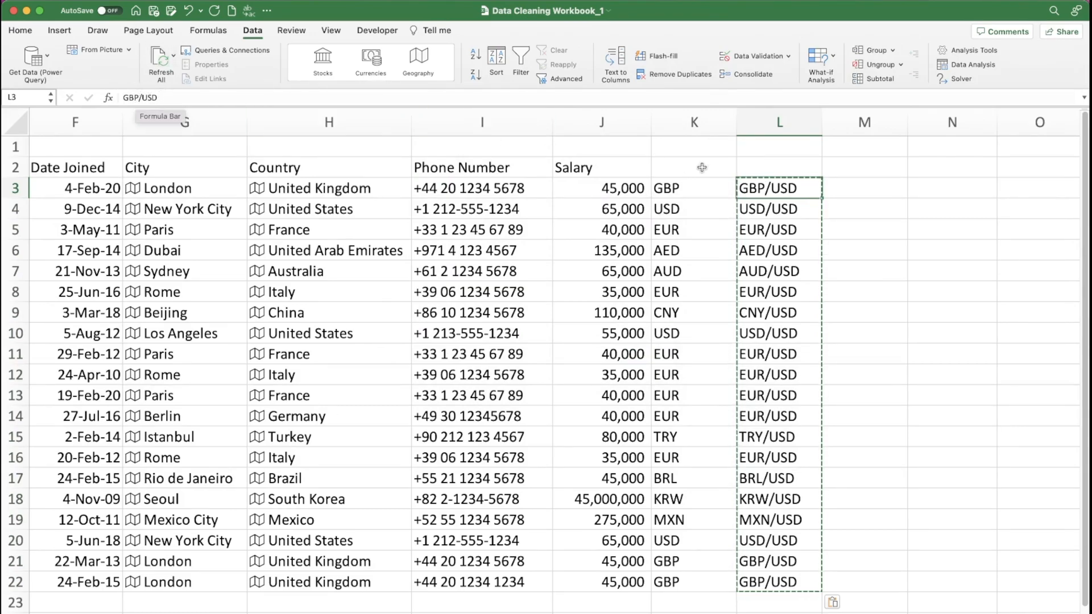
- Convert the currency pairs in L3:L22 to the Currencies data type and extract their Price field into column M
drag(781, 191, 793, 583)
click(373, 66)
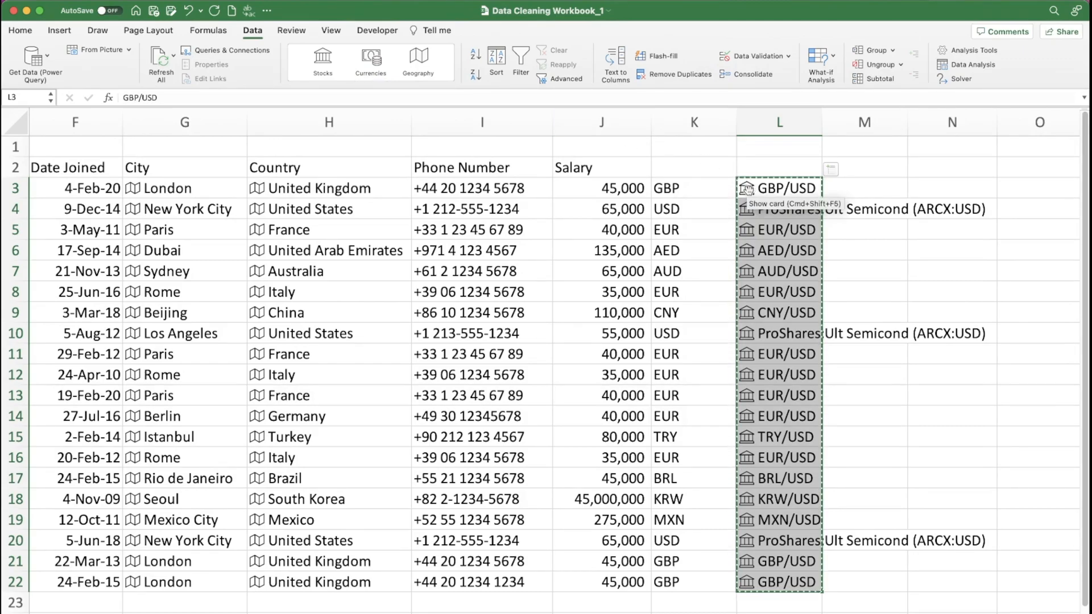
click(842, 170)
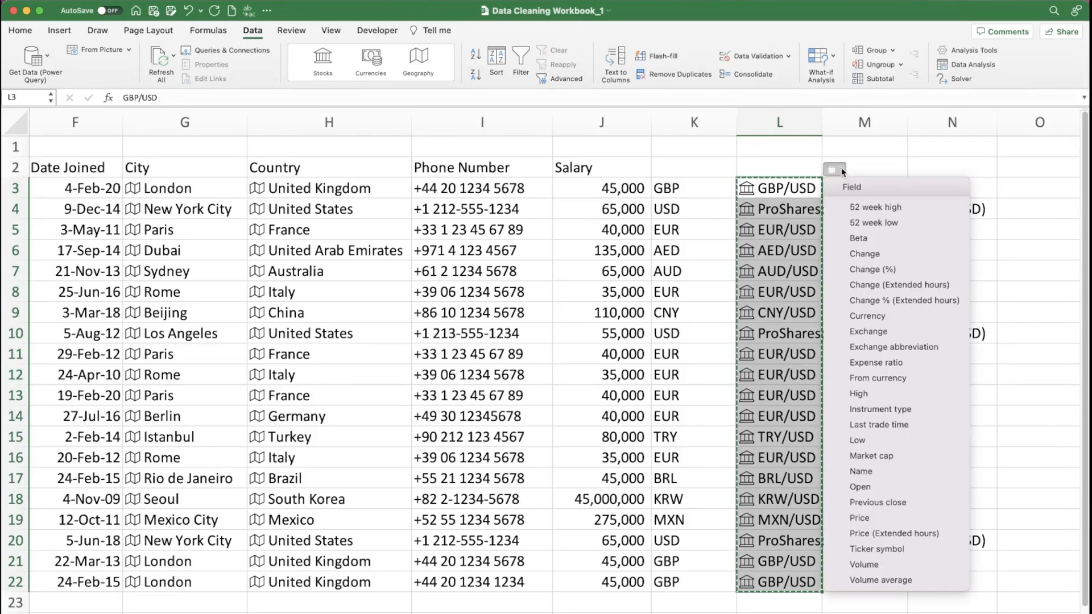
click(870, 518)
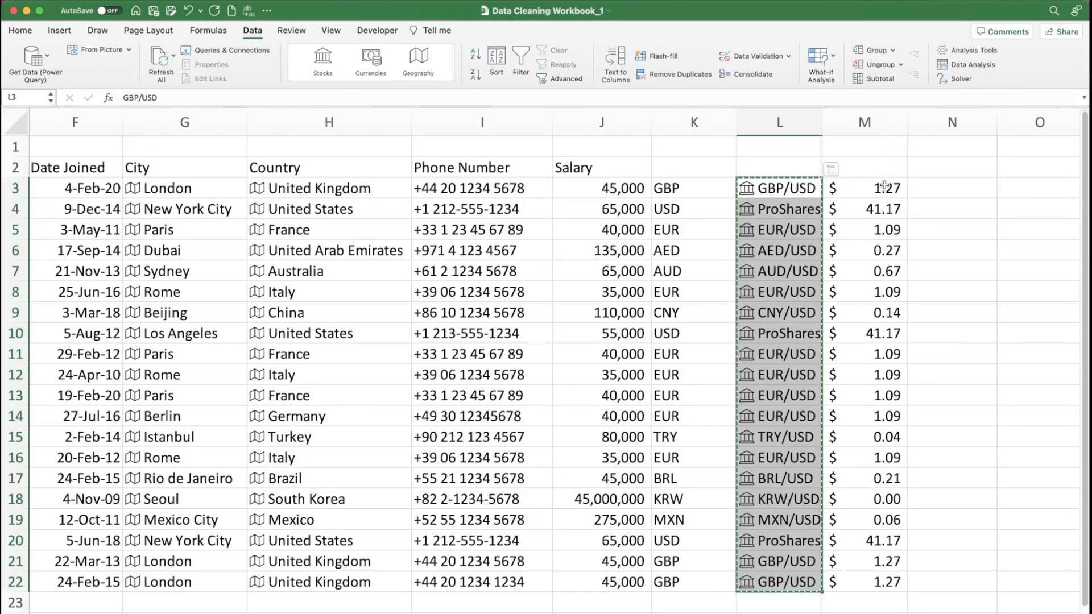
- Show the exchange rates in M3:M22 with four decimal places
click(867, 120)
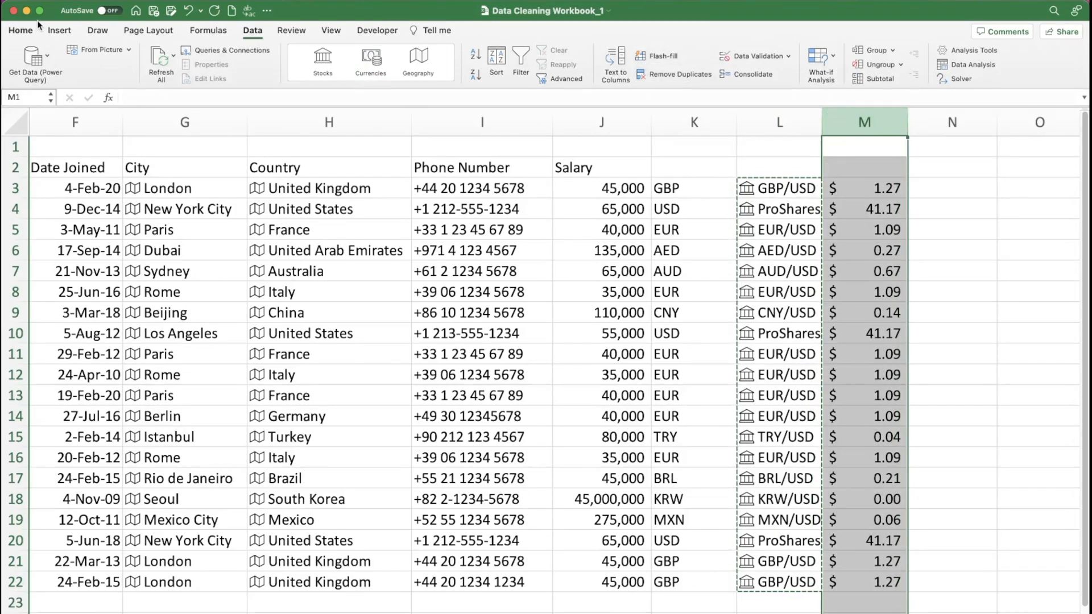
click(26, 30)
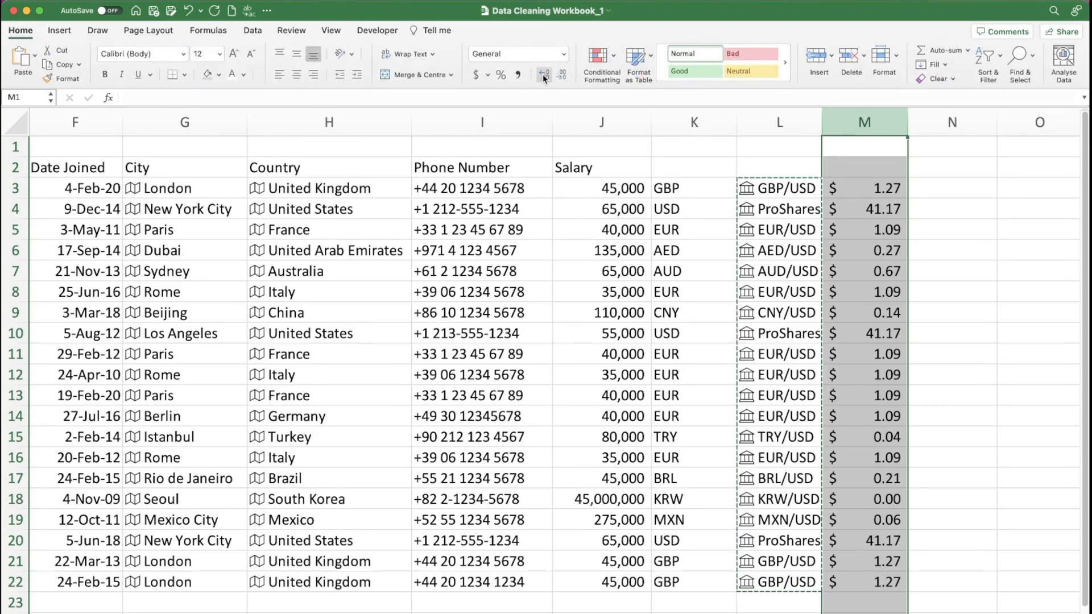
drag(870, 188, 870, 578)
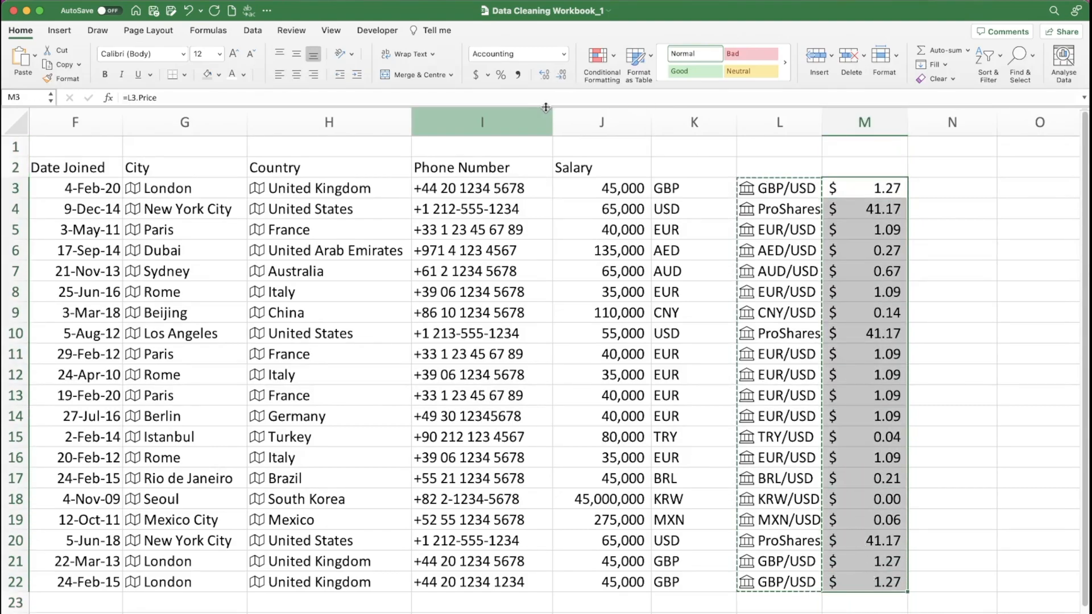
click(541, 74)
click(540, 74)
click(541, 74)
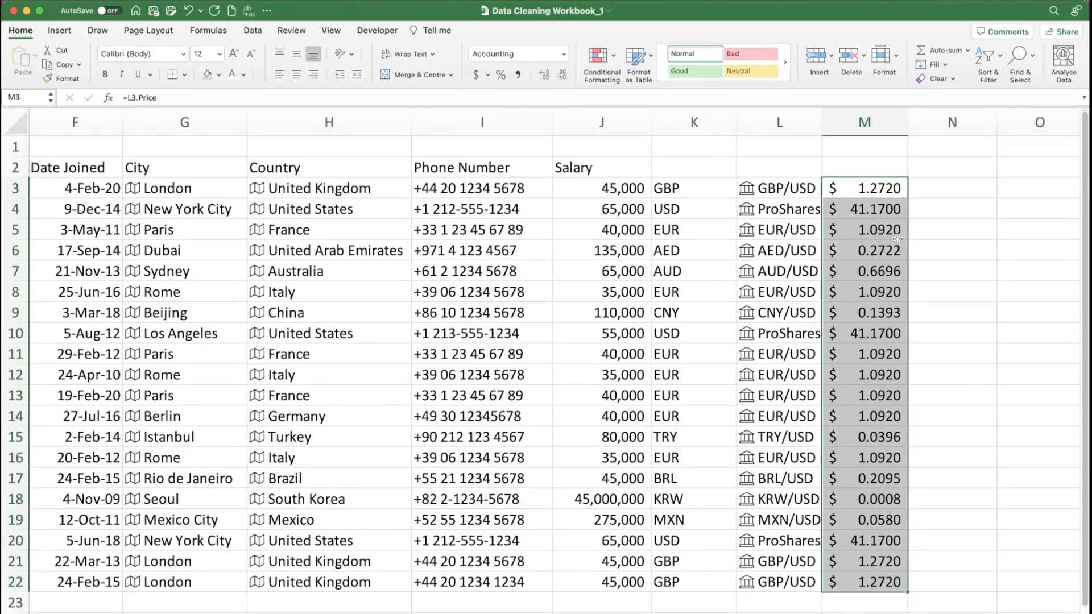
click(896, 235)
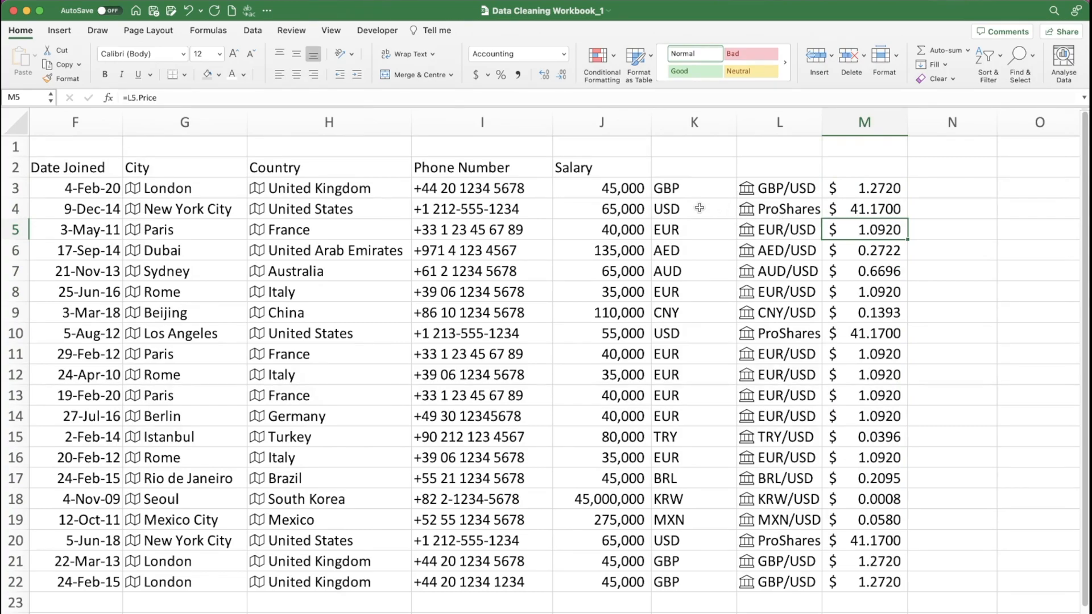
- Clear the incorrect ProShares entries and their prices from the USD rows in L4:M4, L10:M10 and L20:M20
click(775, 209)
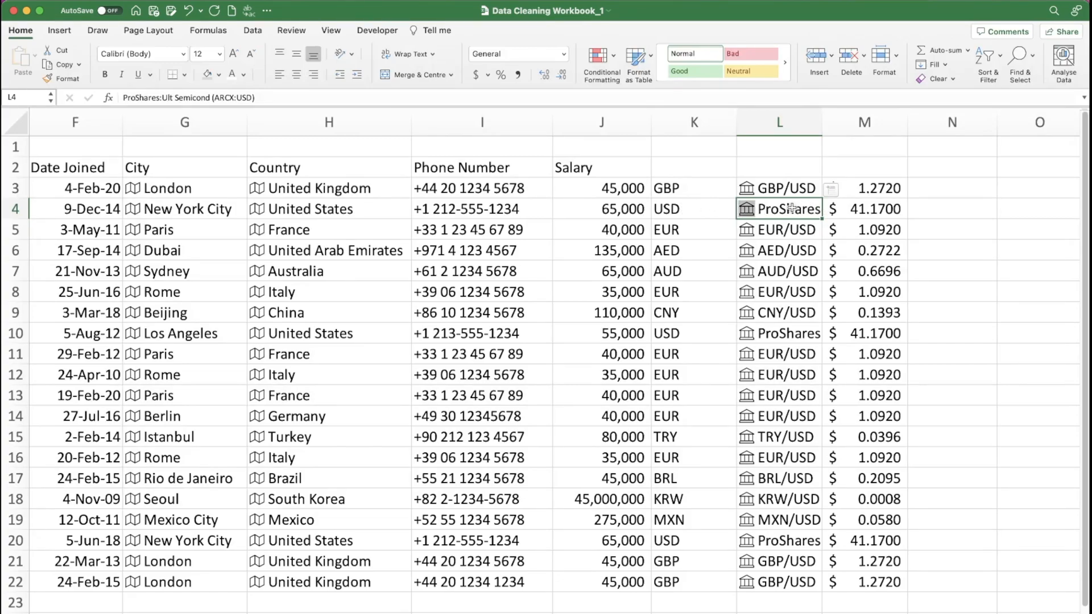
drag(792, 209, 836, 209)
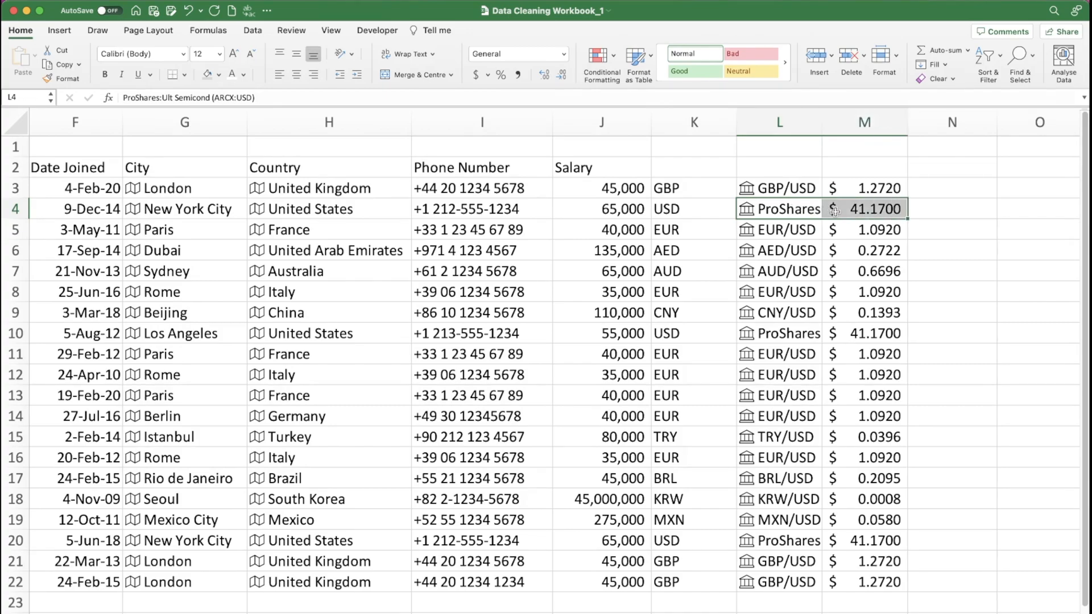
key(Delete)
drag(792, 333, 847, 330)
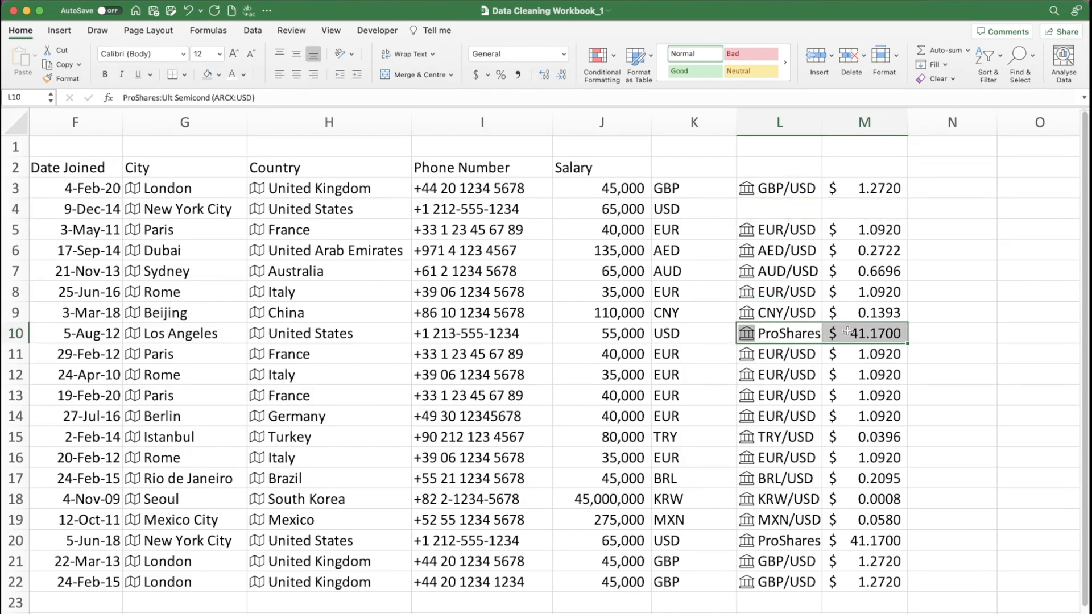
key(Delete)
drag(797, 540, 842, 535)
key(Delete)
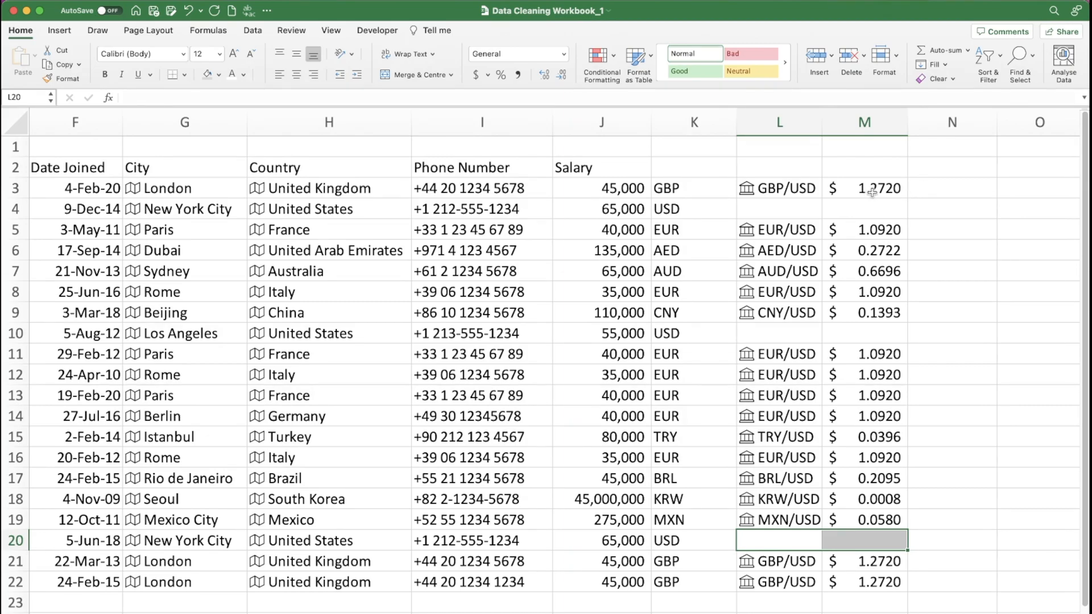
- Add the headers FX Pair in L2 and FX Rate in M2
click(762, 167)
text(FX Paoir)
key(Tab)
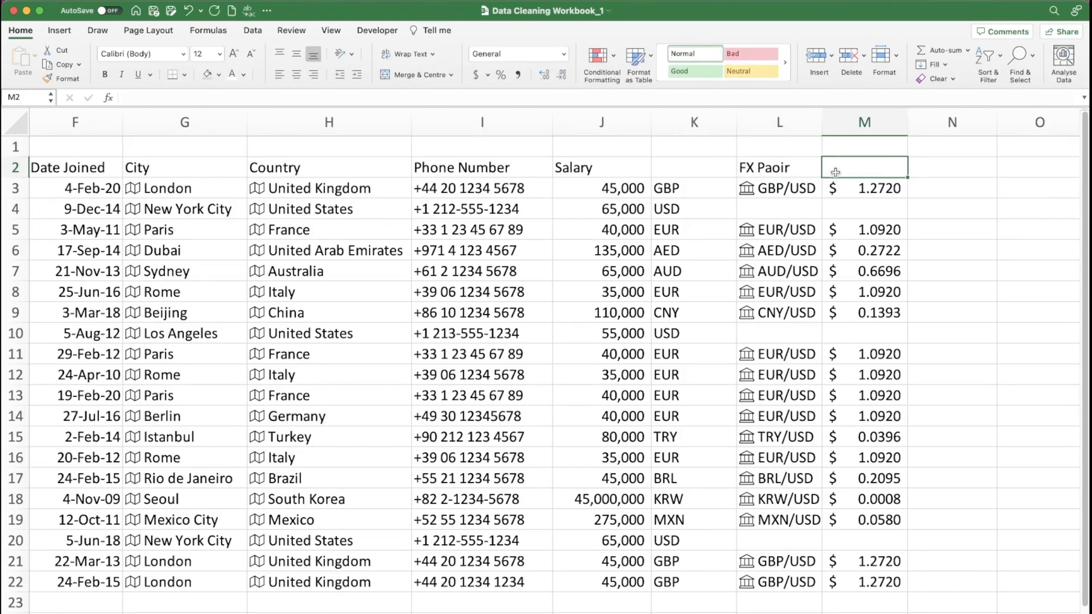
double_click(778, 169)
key(BackSpace)
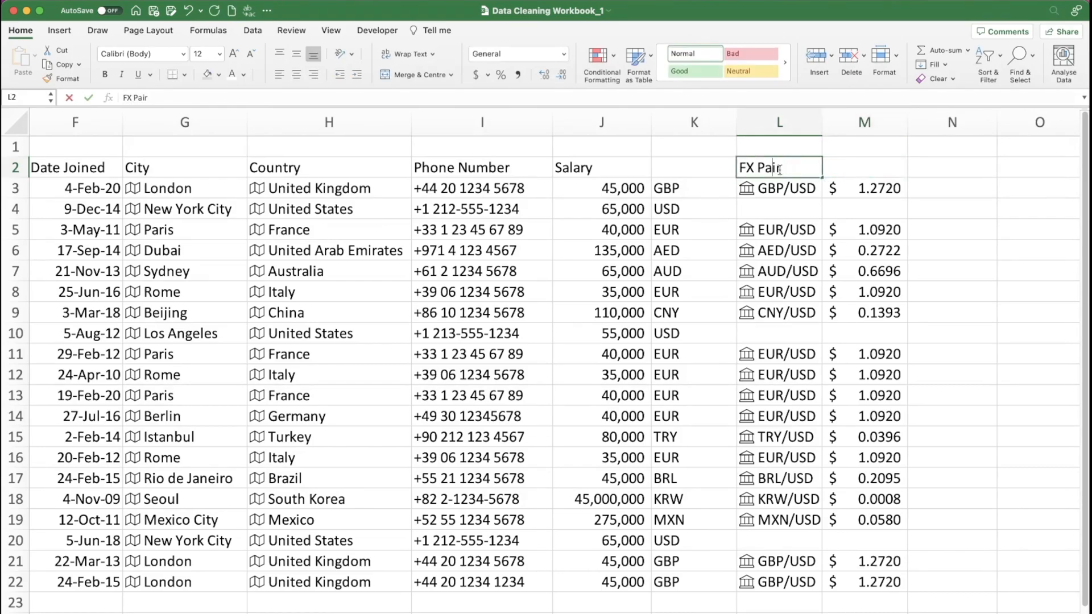
click(836, 167)
text(FX Rate)
- Enter the formula =J3*M3 in N3 to convert the first salary to US dollars
click(990, 191)
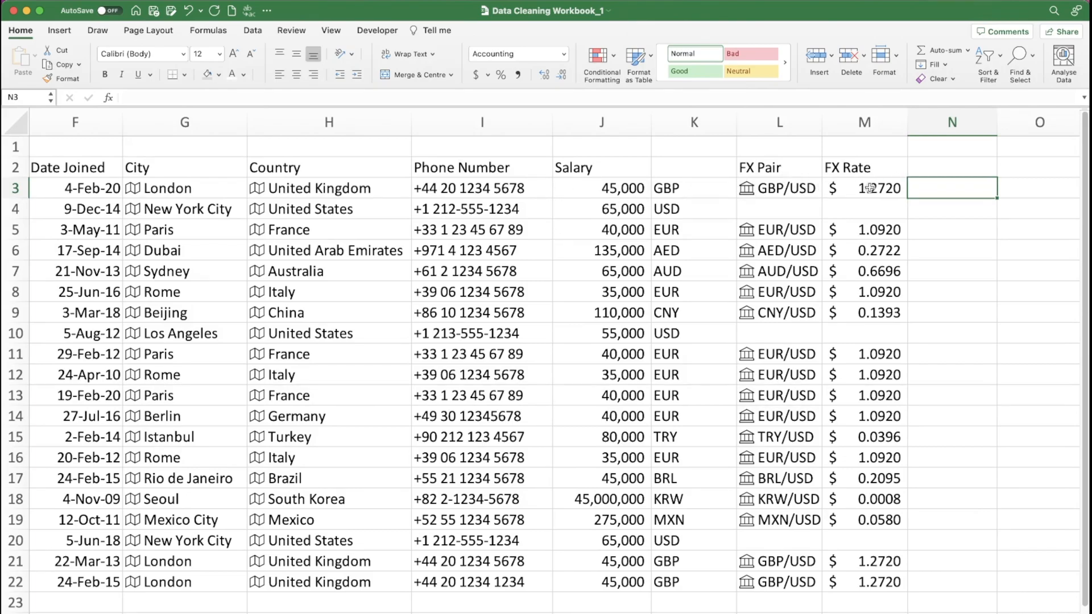
text(=)
key(Left)
key(Left)
key(Left)
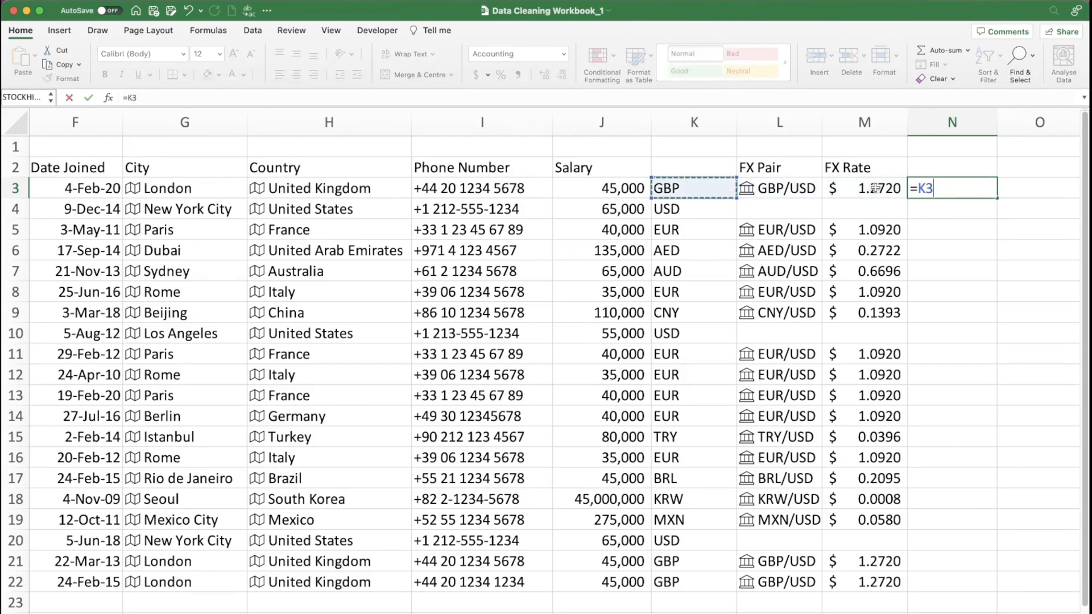
key(Left)
text(*)
click(876, 187)
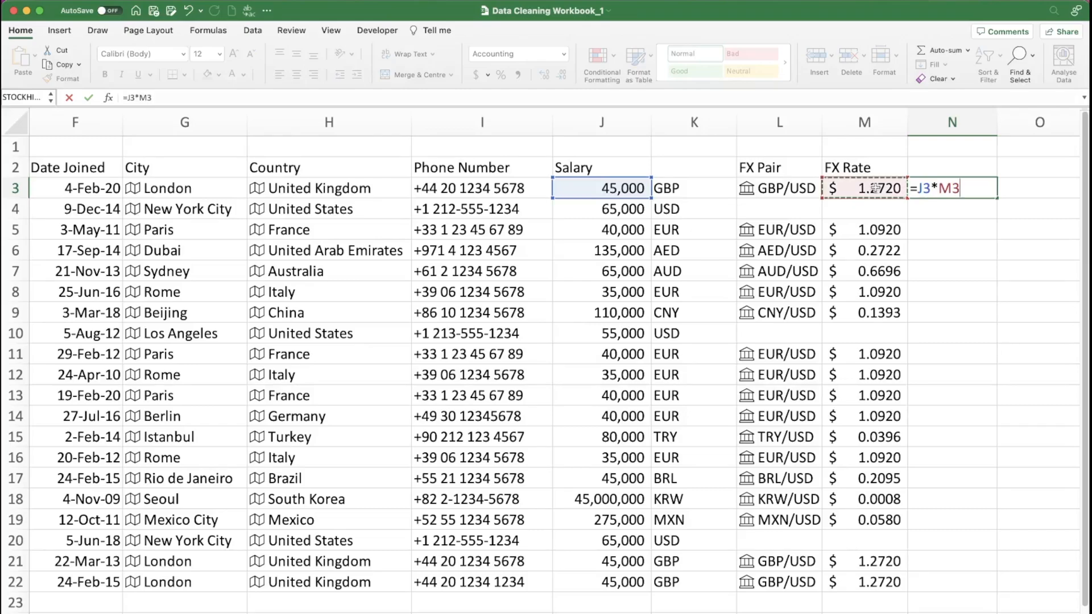
key(Return)
- Show the converted salary in N3 without decimals and fill its formula down to N22
click(988, 190)
click(562, 74)
click(562, 74)
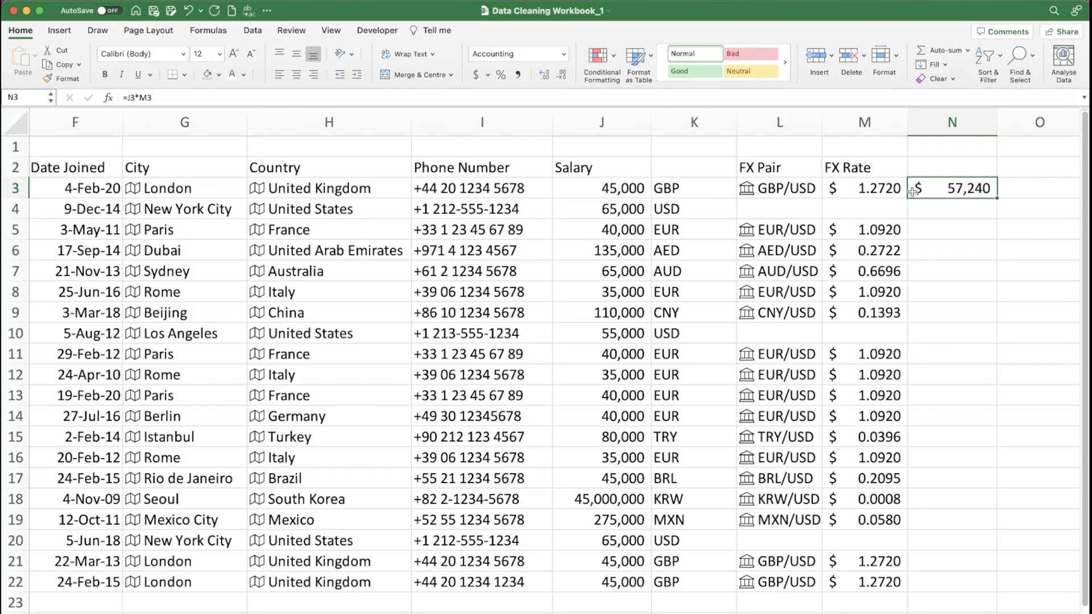
double_click(993, 196)
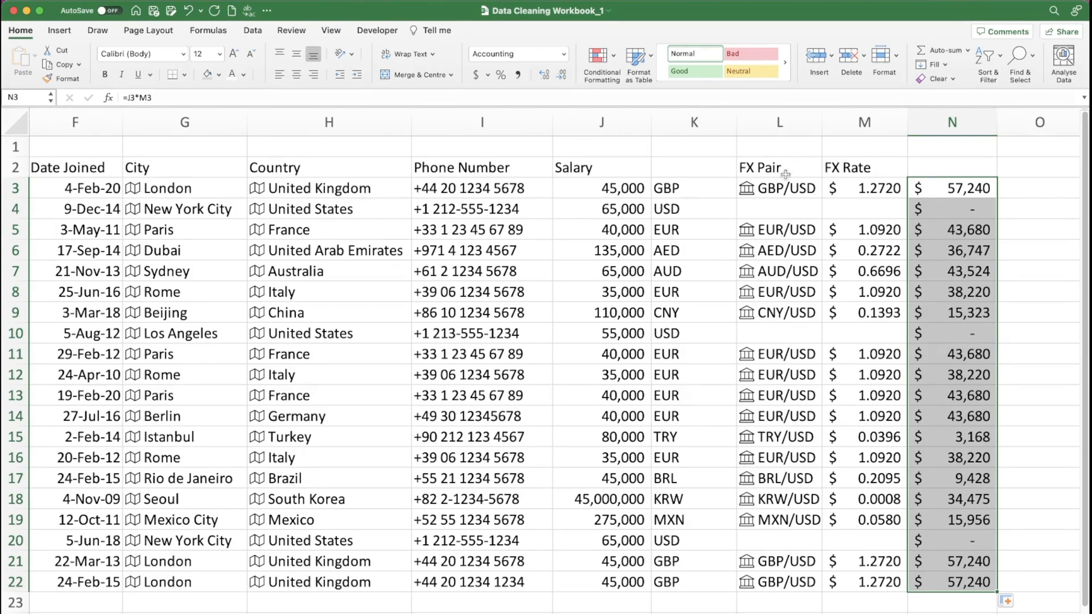
- Select only the blank cells within the FX Pair range L3:L22 and fill them all with NA
click(777, 187)
drag(777, 188, 775, 577)
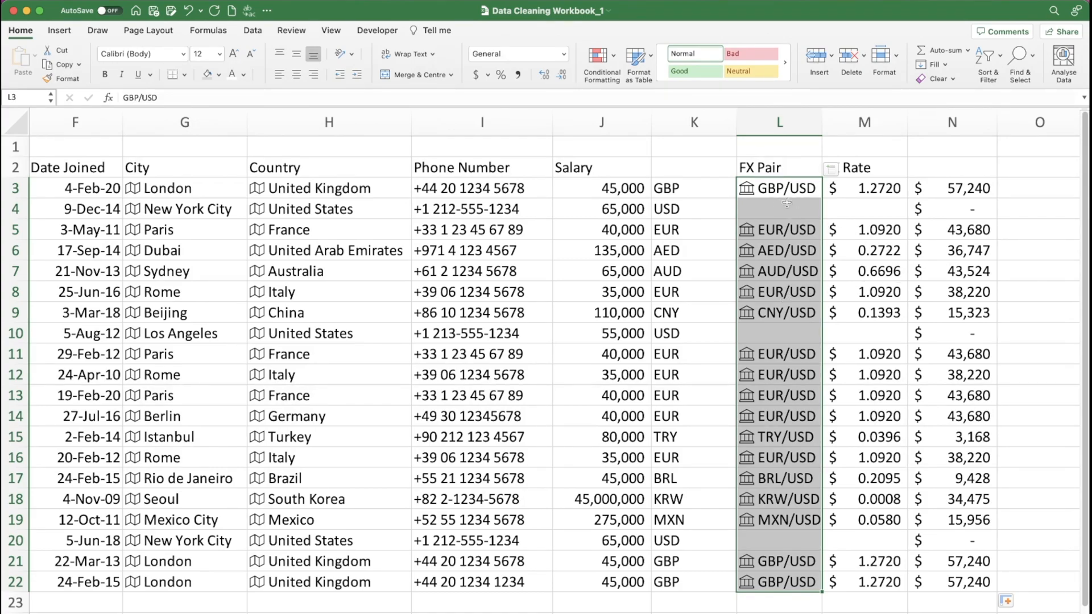
click(1021, 57)
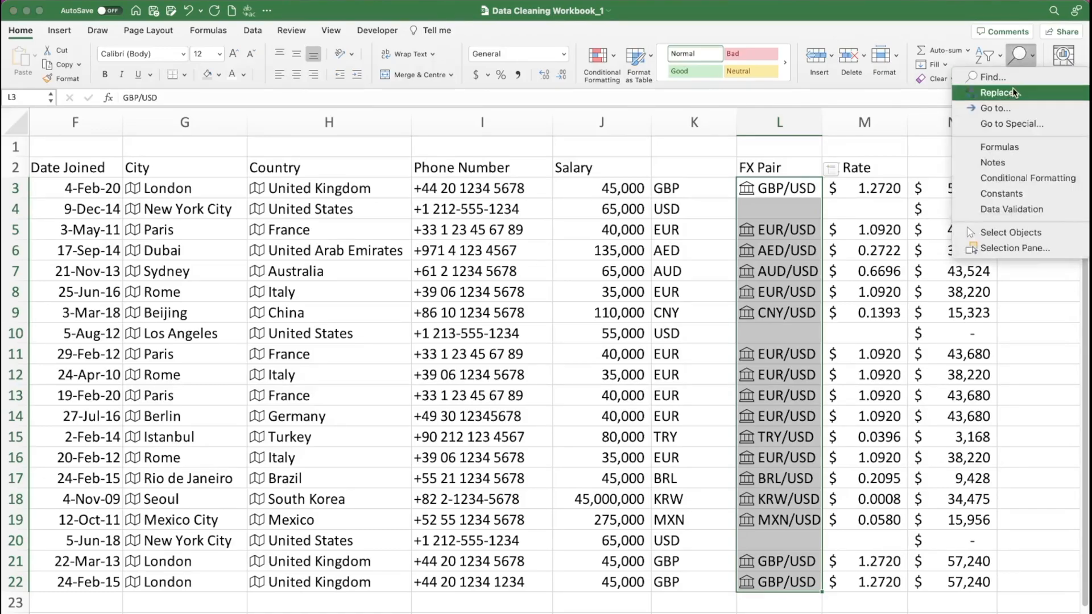
click(1006, 123)
click(456, 197)
click(626, 351)
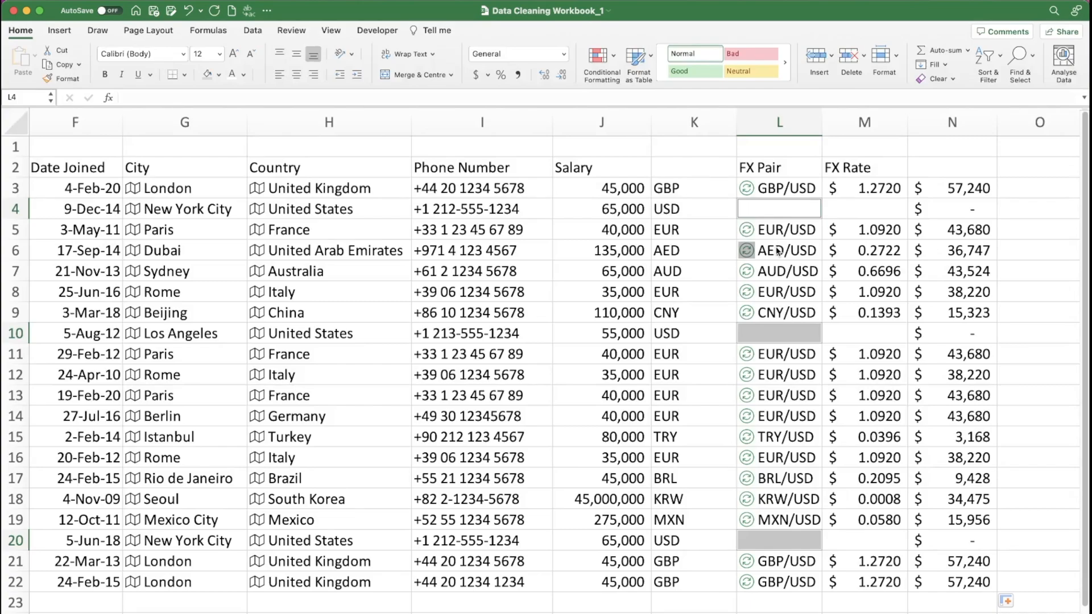
text(A)
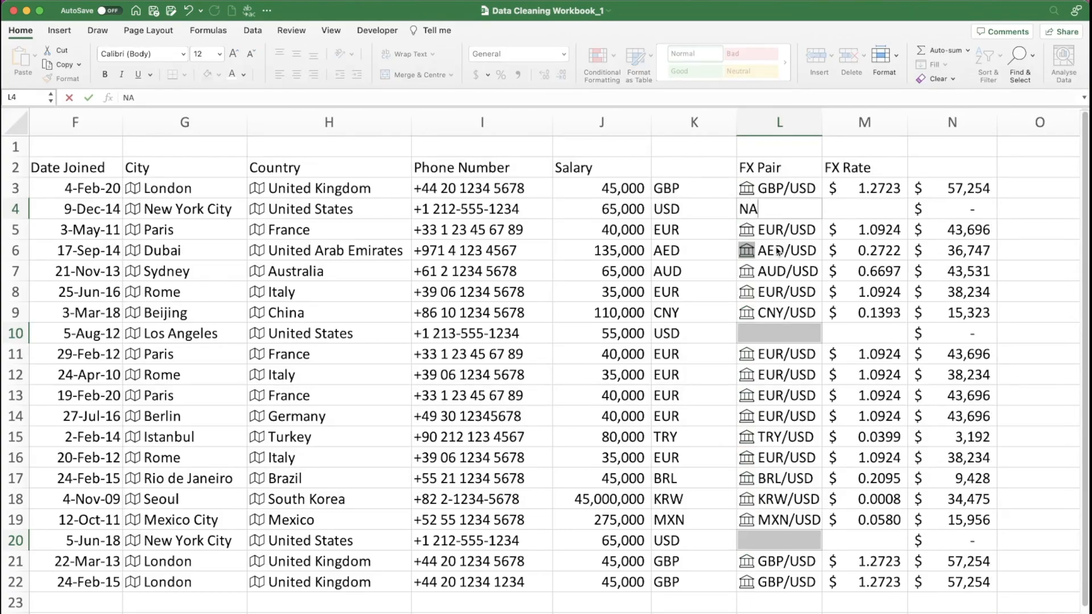
key(ctrl+Return)
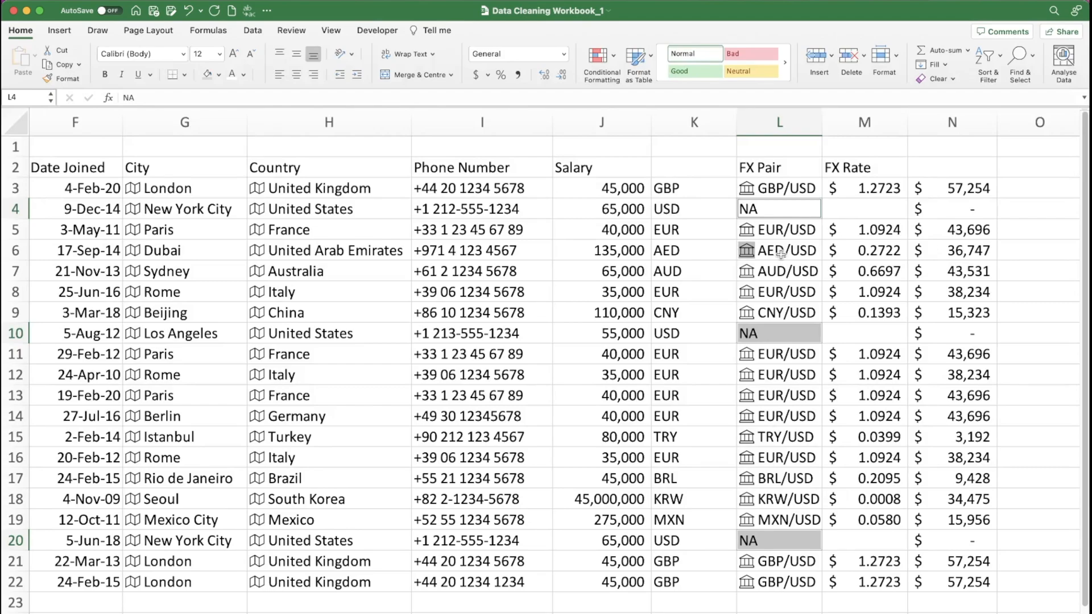
- Select only the blank cells within the FX Rate range M3:M22 and fill them all with 1
drag(868, 190, 862, 576)
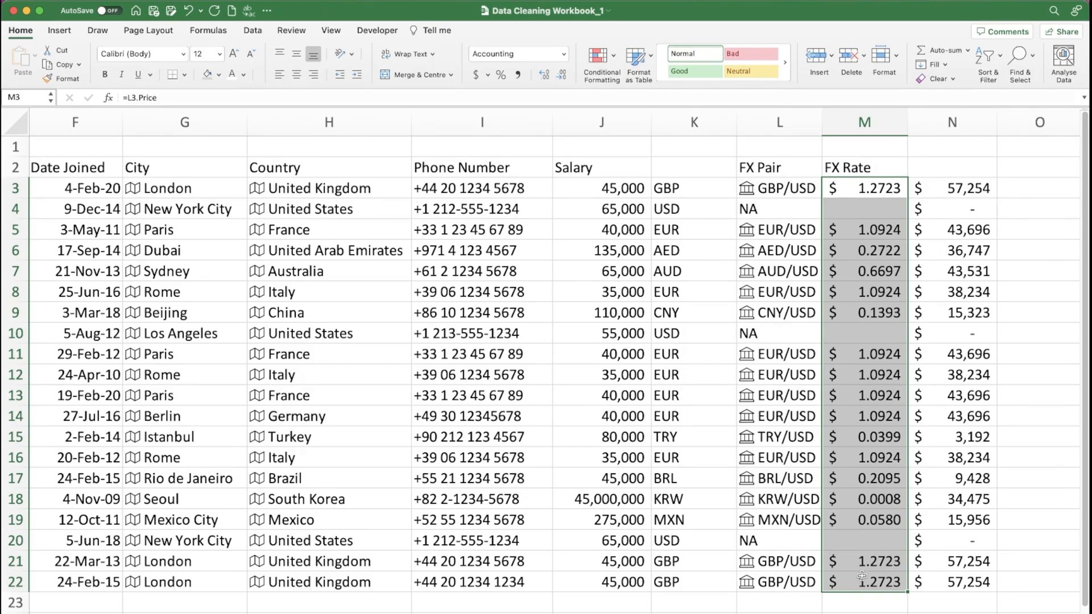
click(1025, 66)
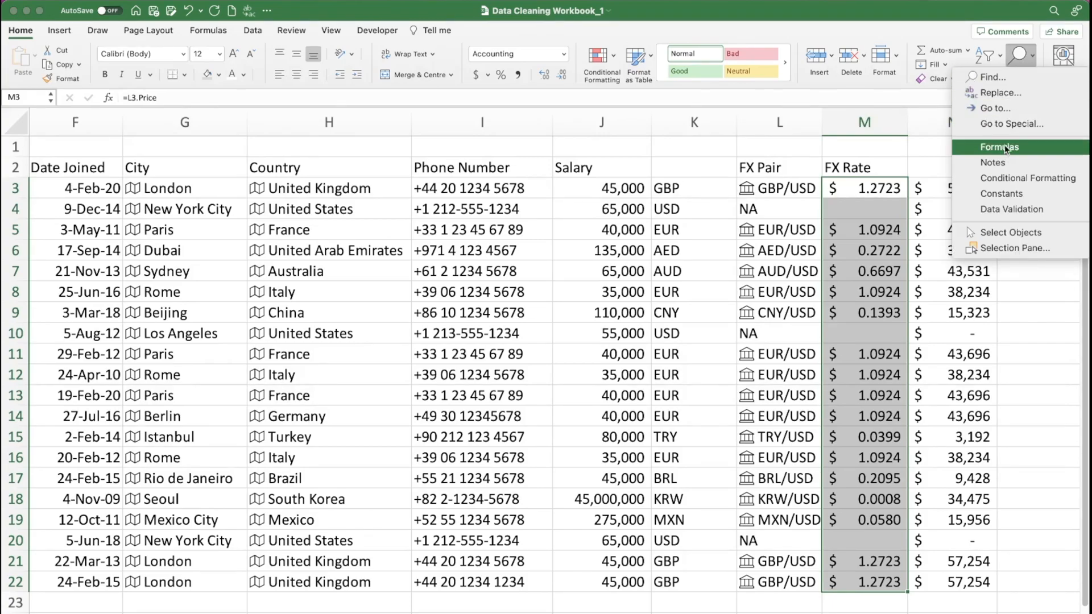
click(1005, 124)
click(473, 199)
click(617, 351)
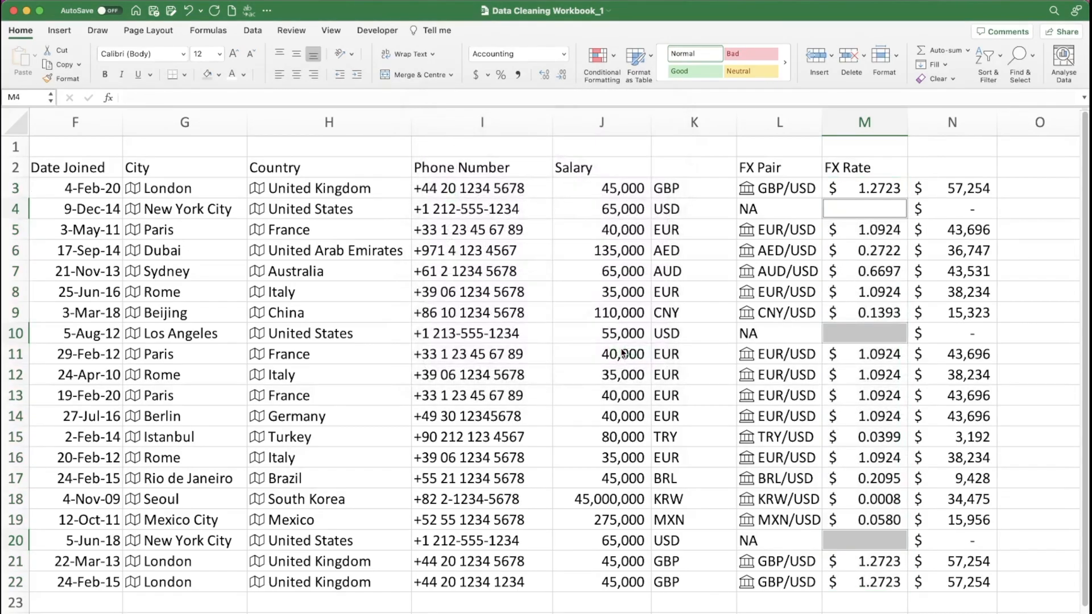
text(1)
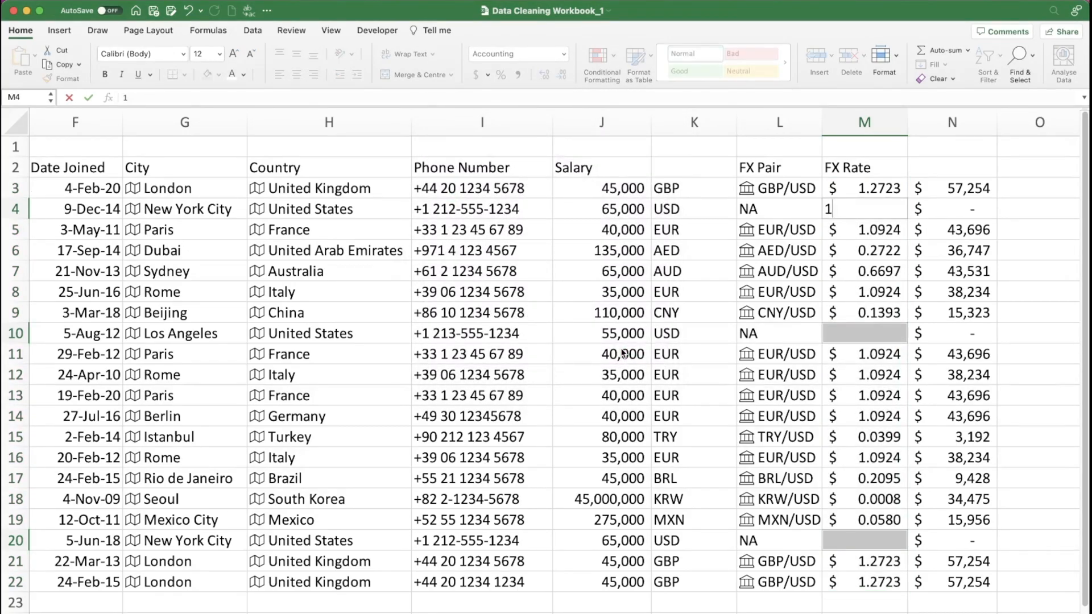
key(ctrl+Return)
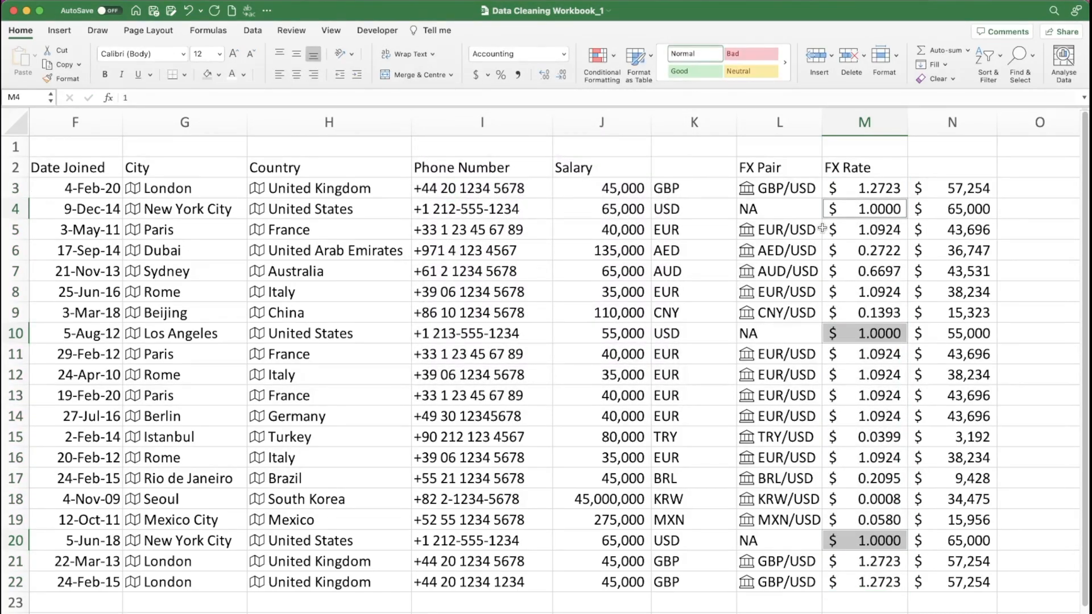
- Check the converted salary in the first USD row and add the header Salary USD in N2
click(607, 214)
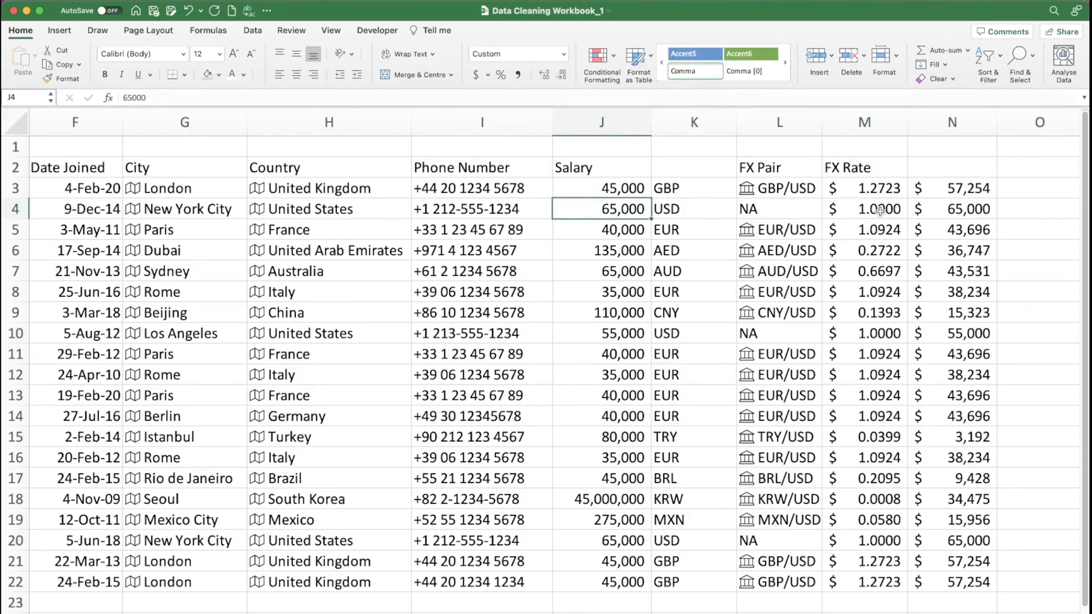
click(978, 208)
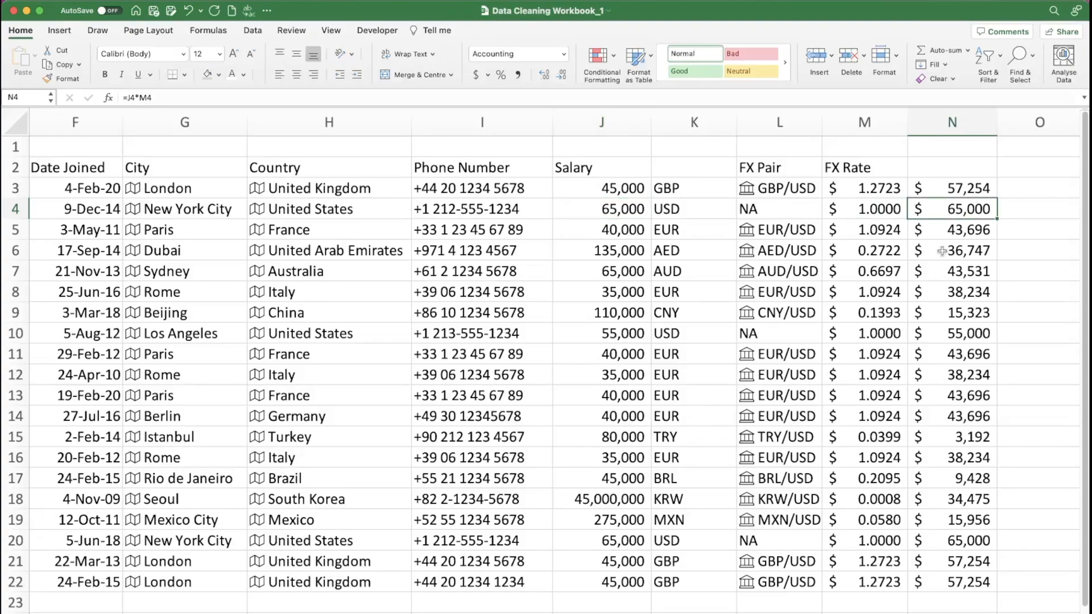
click(950, 170)
text(Sal)
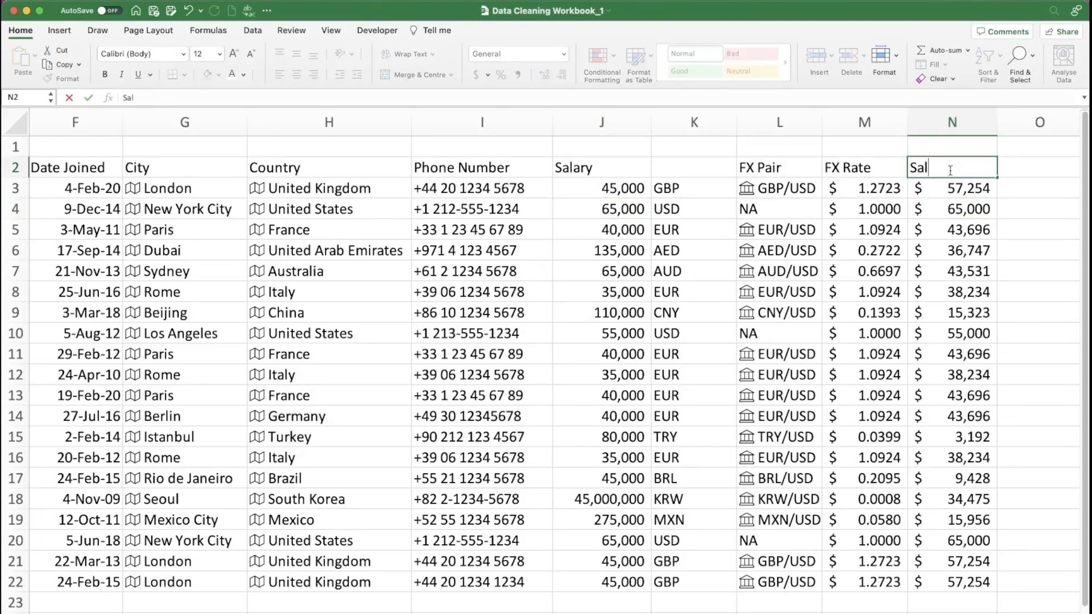
text(ary USD)
key(Return)
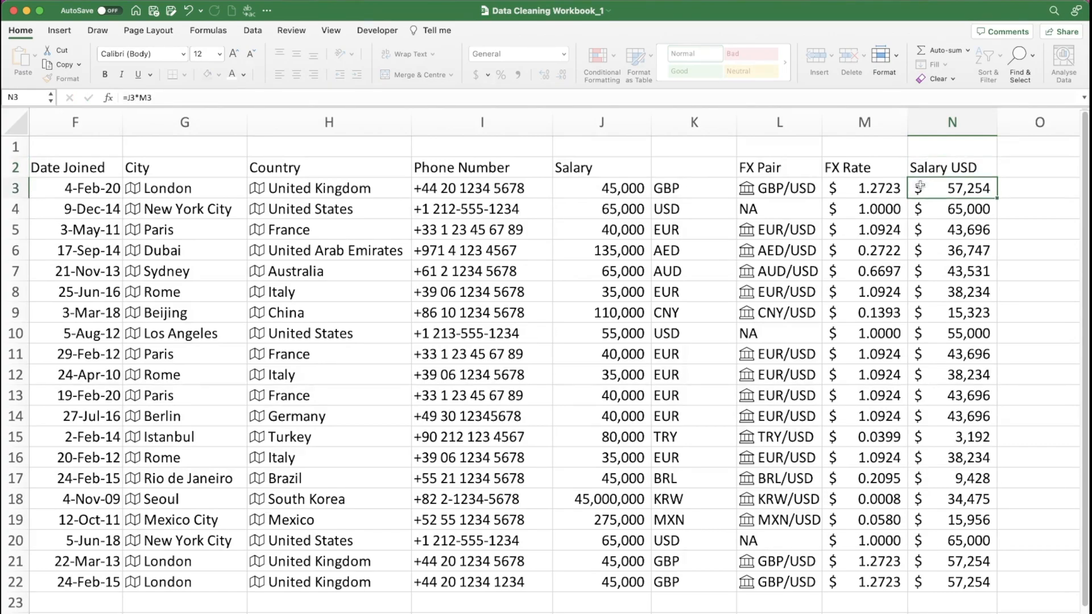
- Delete the empty column A in front of the Name column
scroll(691, 260, left, 1)
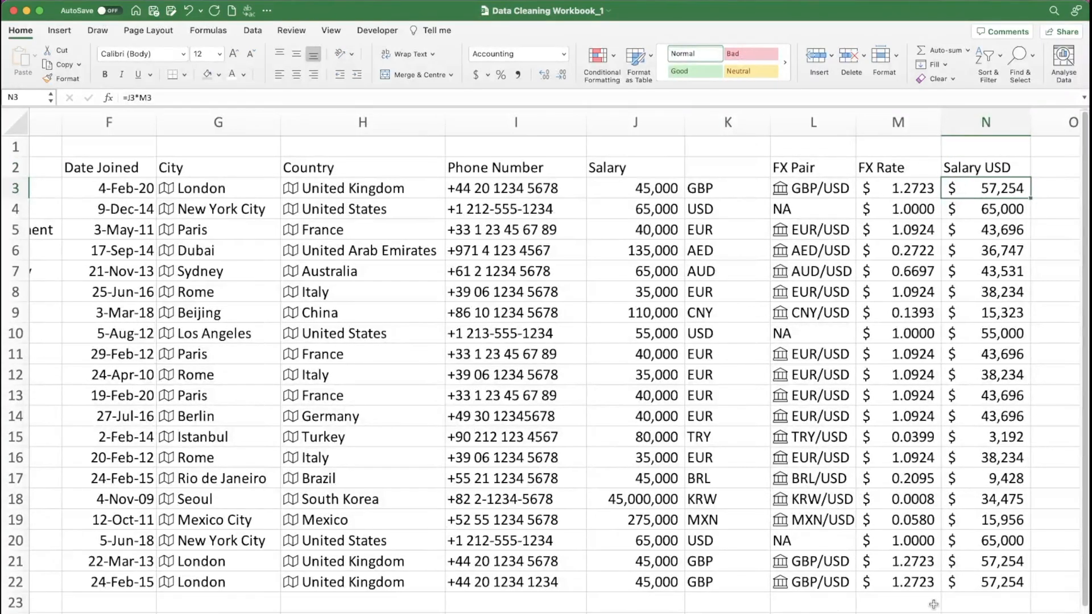
click(967, 613)
click(967, 613)
scroll(625, 502, left, 4)
scroll(625, 502, right, 1)
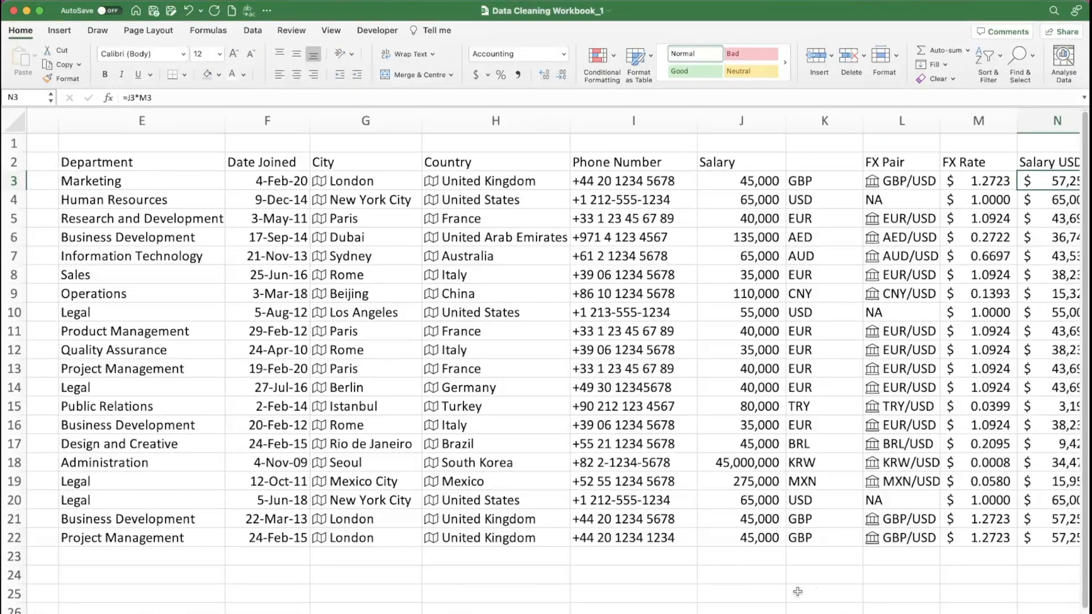
click(967, 613)
scroll(700, 513, left, 5)
scroll(700, 513, left, 5)
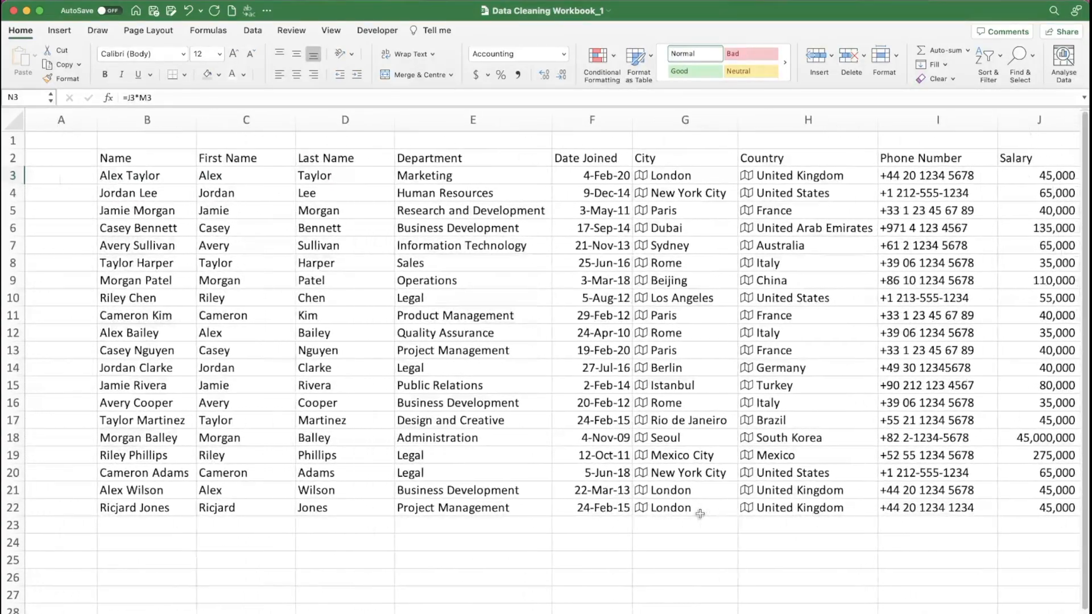
click(51, 125)
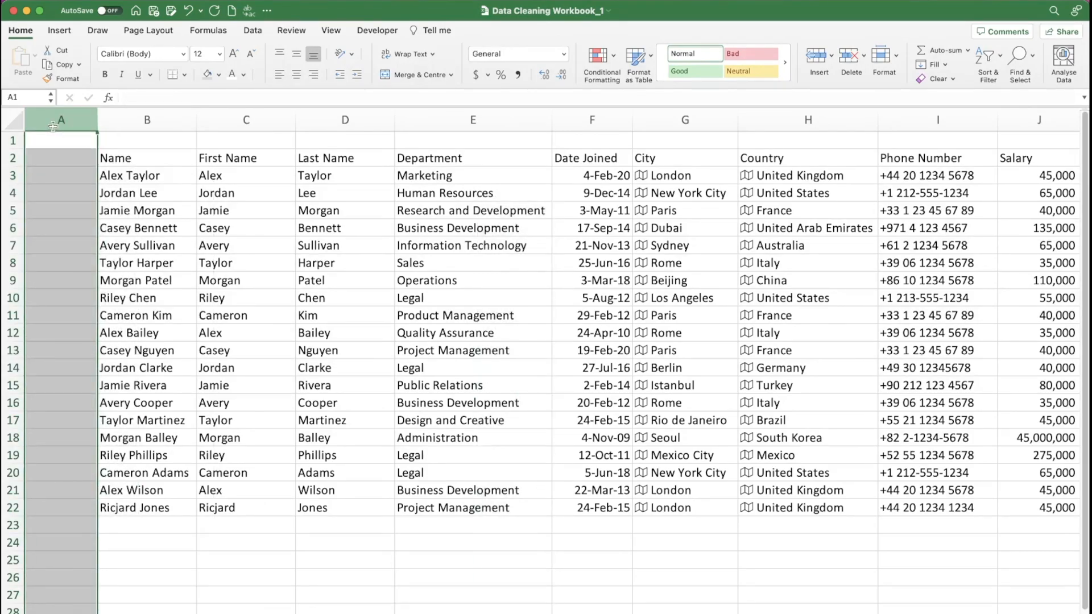
key(super+minus)
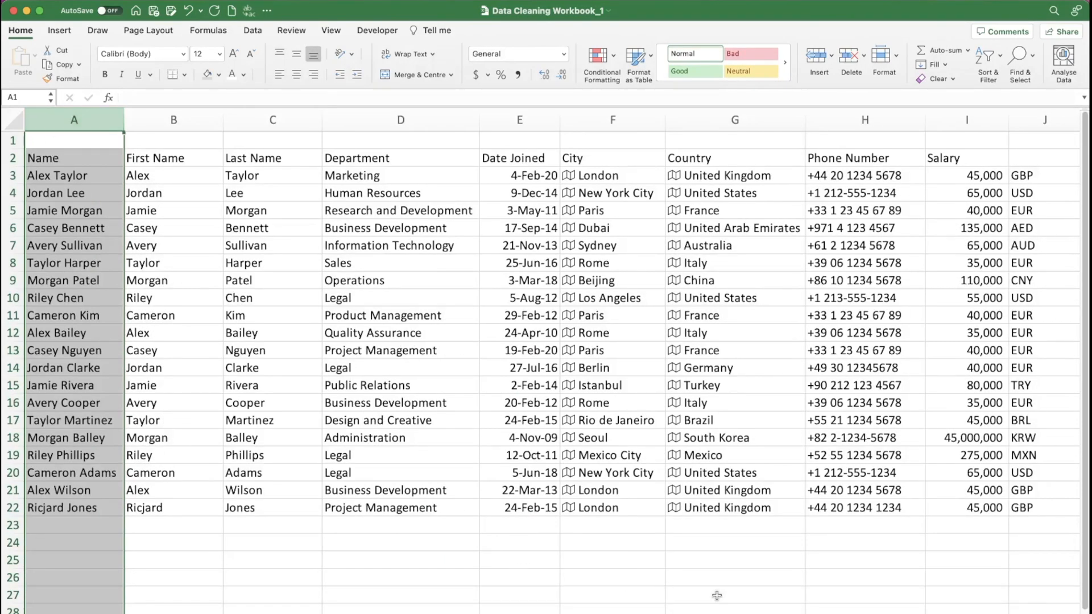
- Autofit the widths of columns A to M to their contents
ctrl+scroll(541, 362, down, 2)
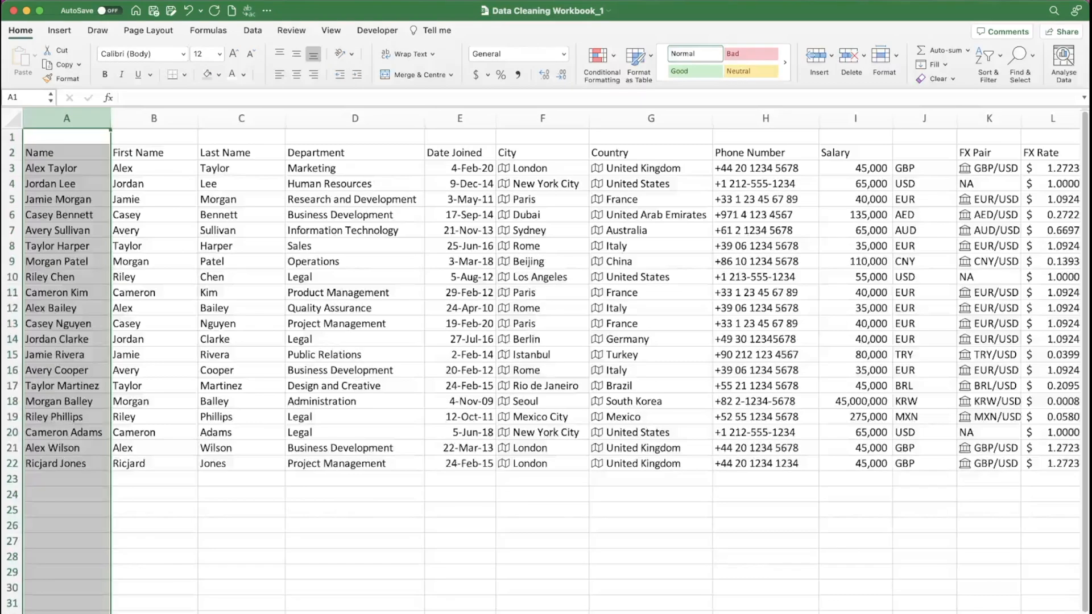
drag(66, 118, 915, 115)
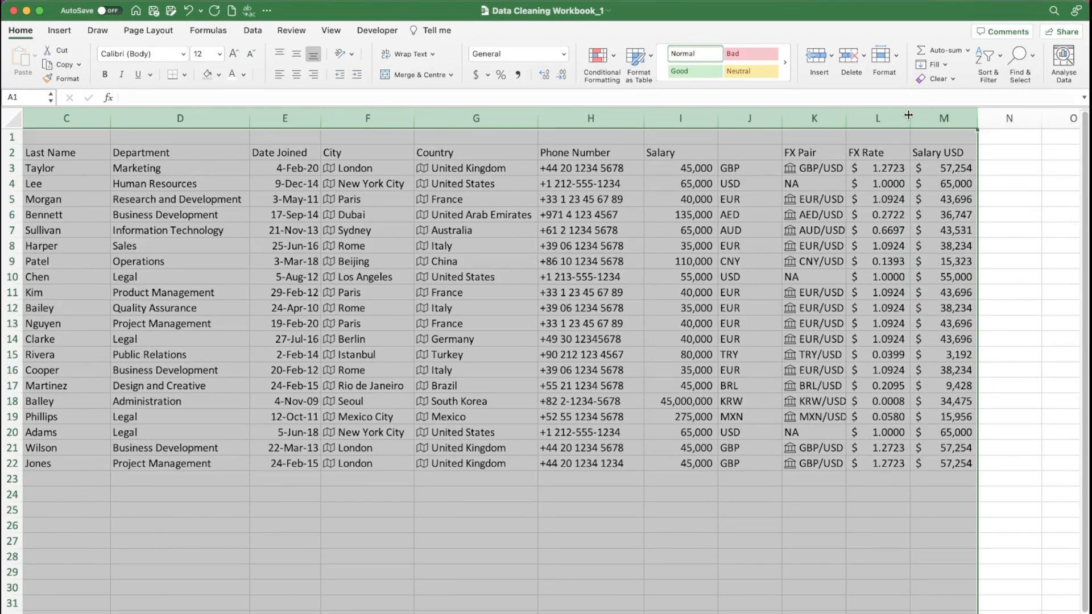
double_click(909, 115)
scroll(675, 322, left, 4)
scroll(676, 322, up, 1)
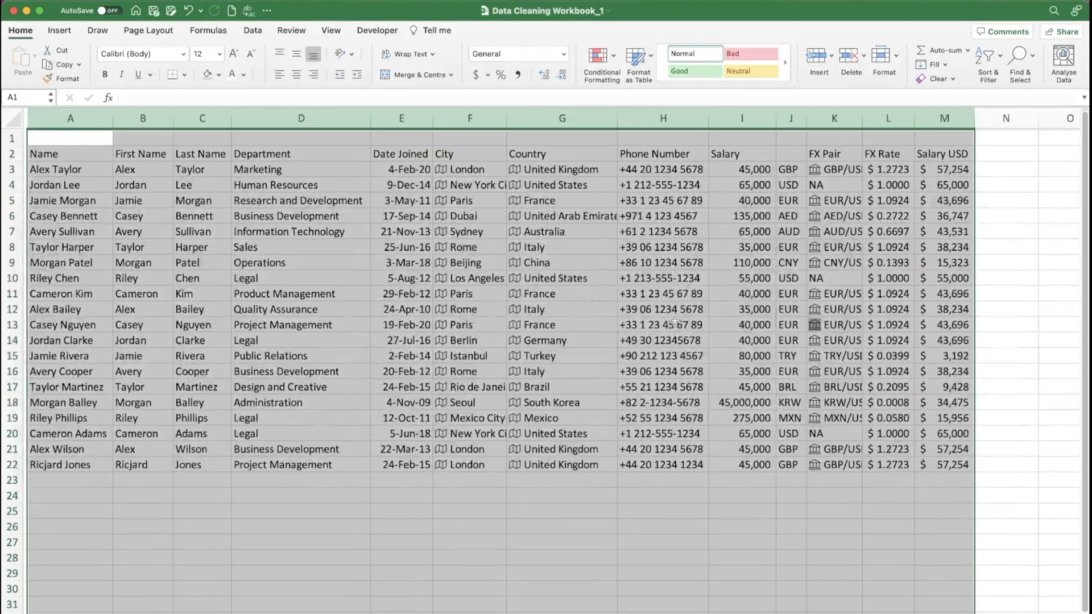
click(890, 512)
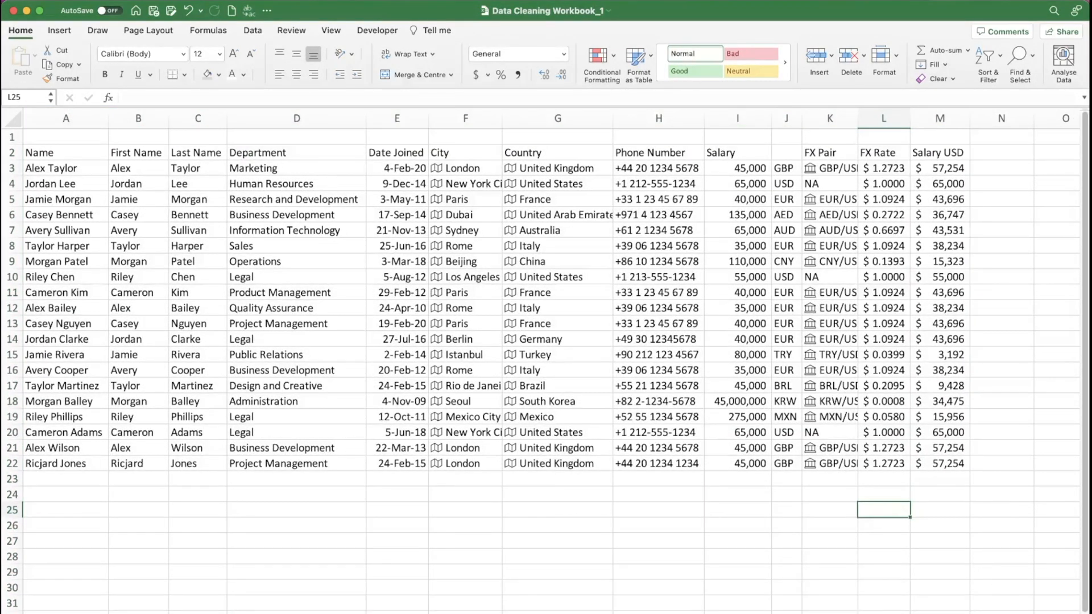
key(super+alt+equal)
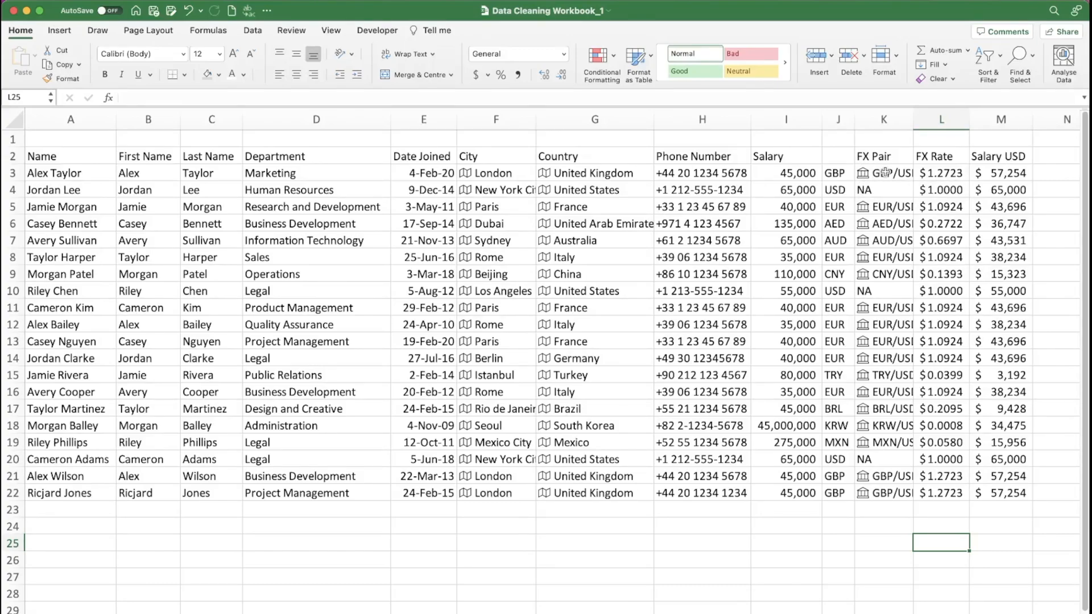
- Widen the FX Pair column K until the full currency pair names fit
click(914, 119)
drag(914, 119, 935, 119)
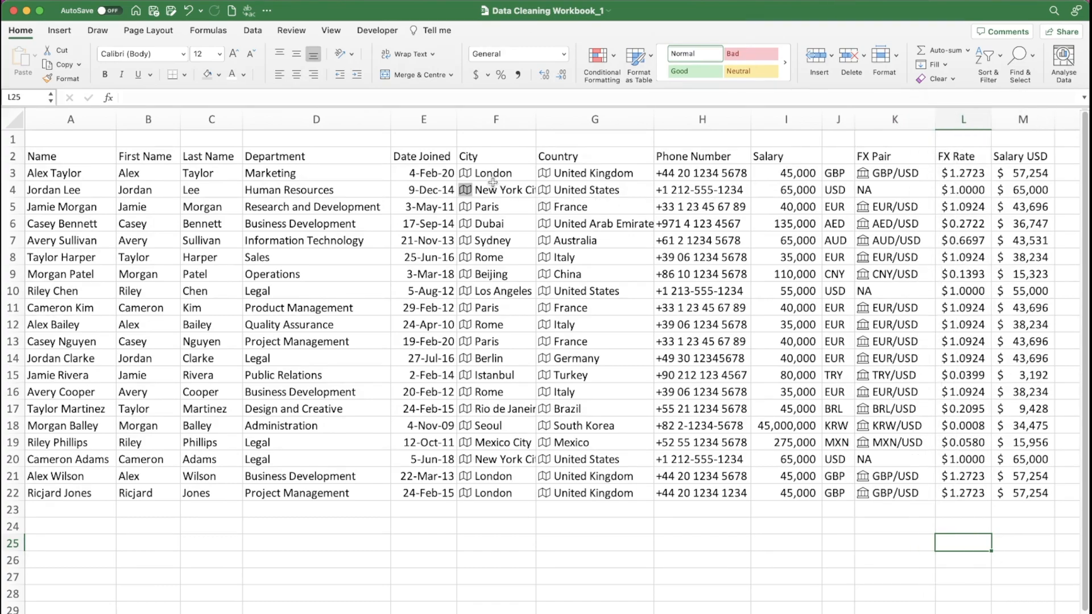
- Copy the City and Country cells F3:G22 and paste them back in place as values only
drag(489, 174, 602, 486)
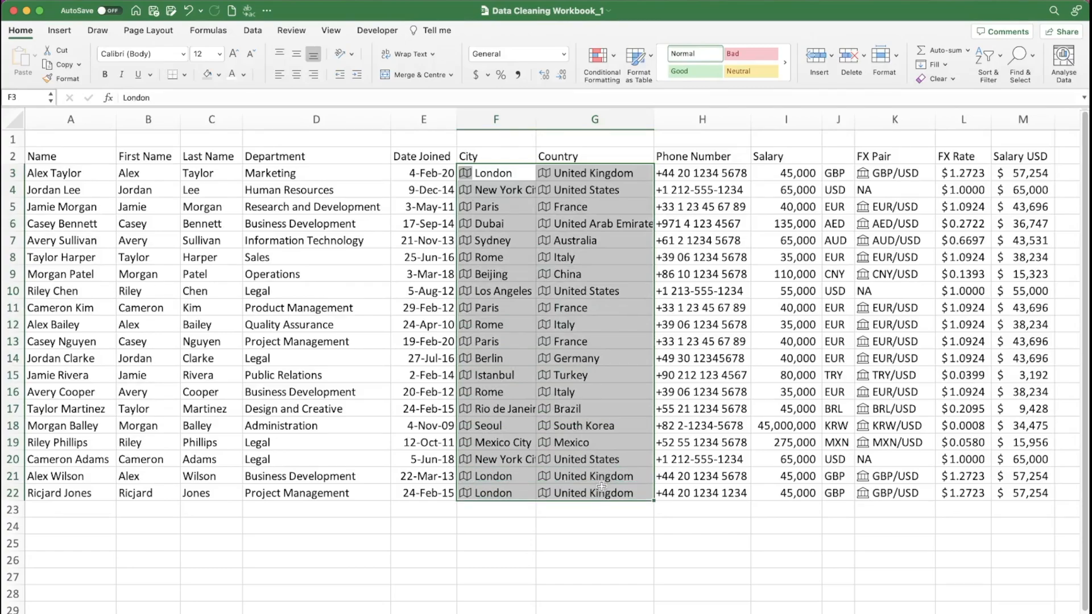
key(super+c)
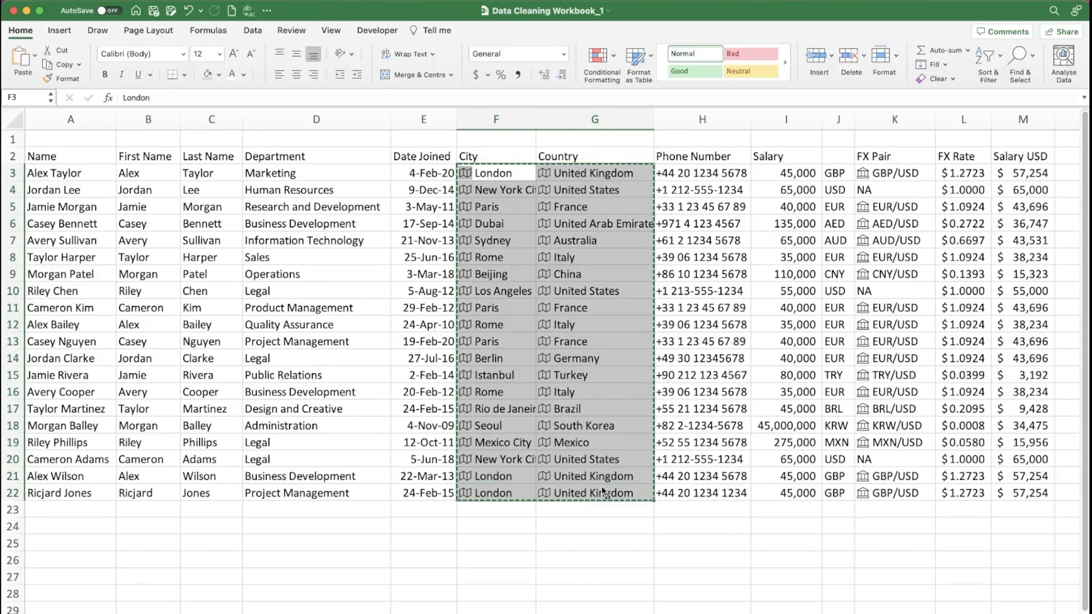
key(ctrl+super+v)
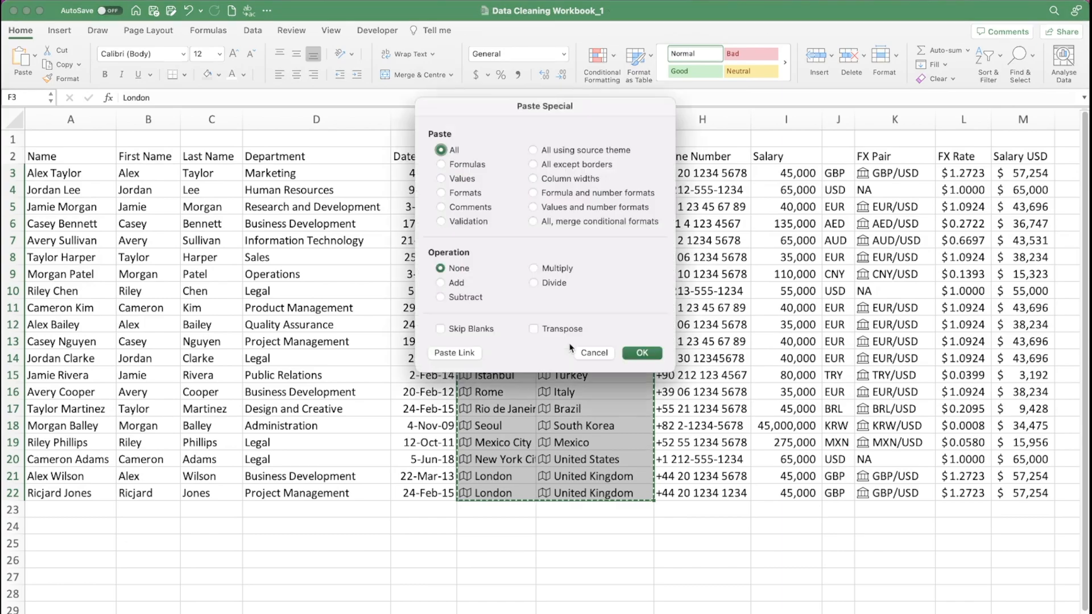
click(458, 179)
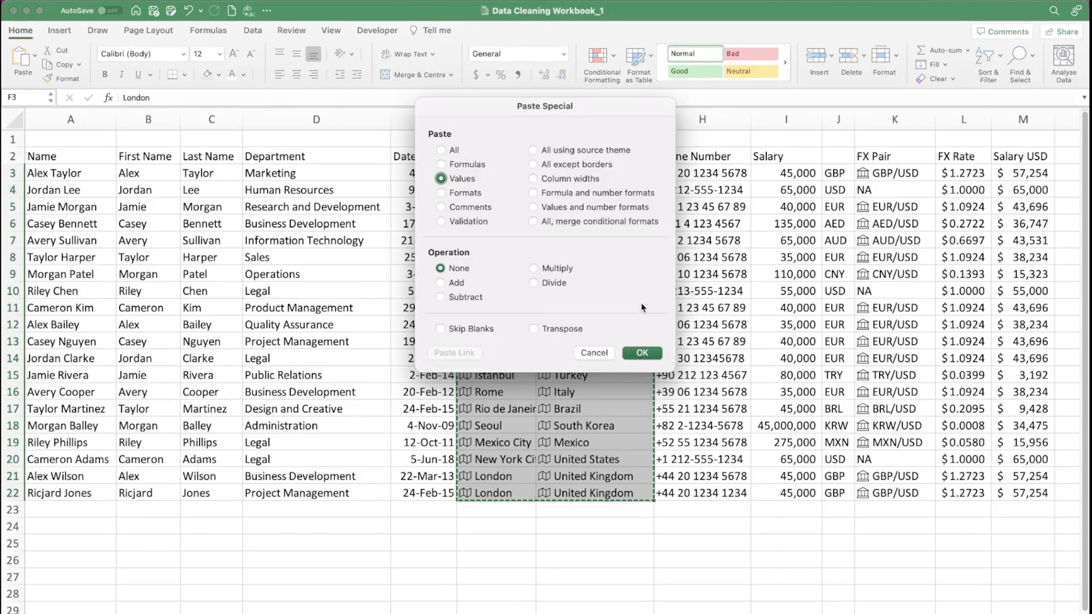
click(642, 353)
- Convert the geography data type in the City and Country cells F3:G22 to plain text
right_click(558, 273)
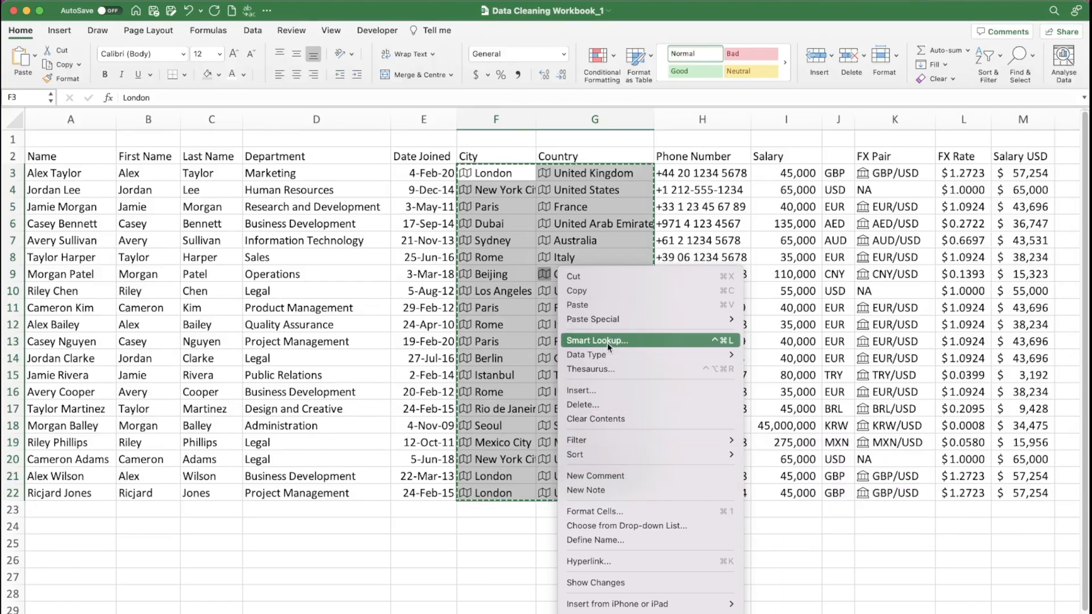
mouse_move(607, 354)
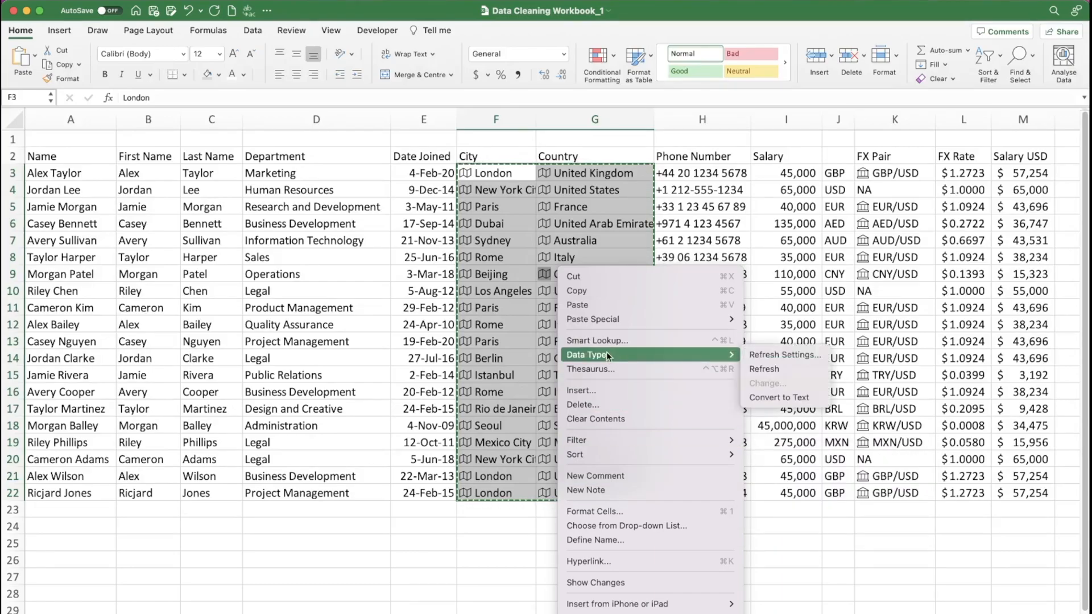
click(765, 395)
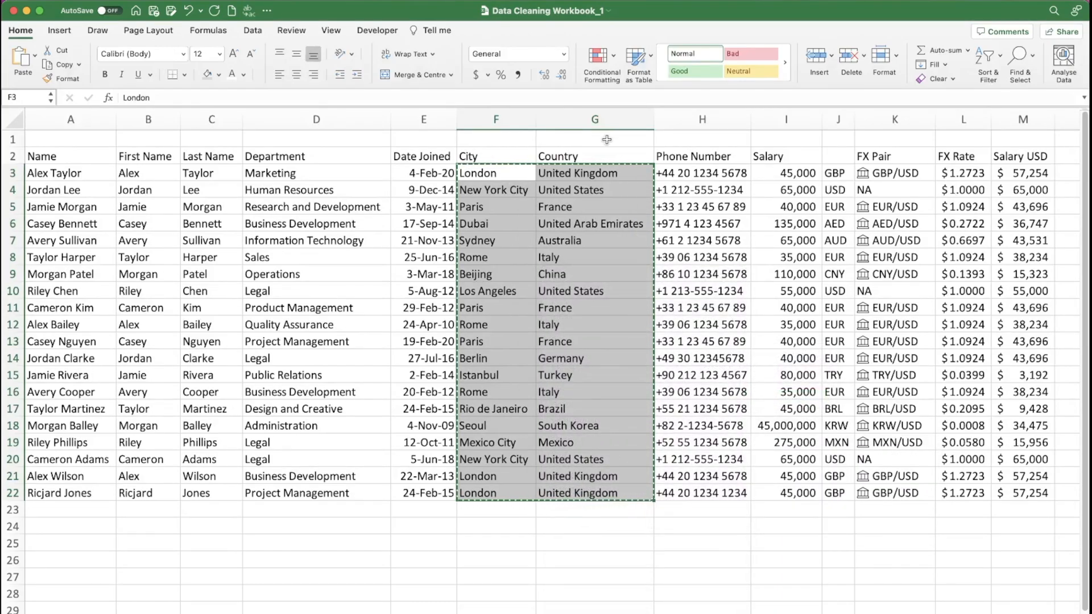
click(563, 139)
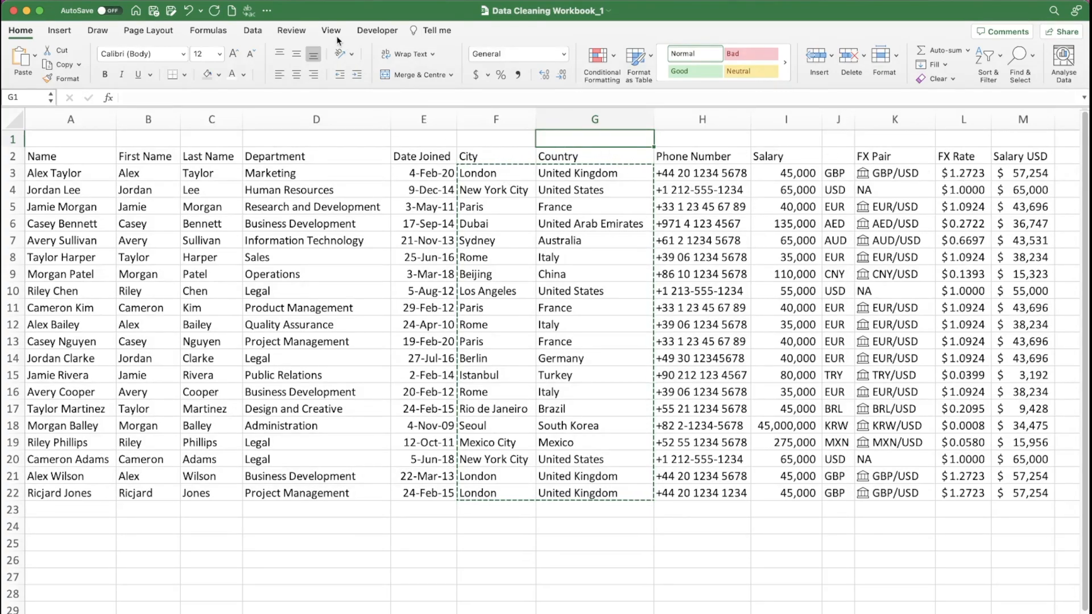
- Refresh all workbook data several times to update the exchange rates and USD salaries
click(253, 30)
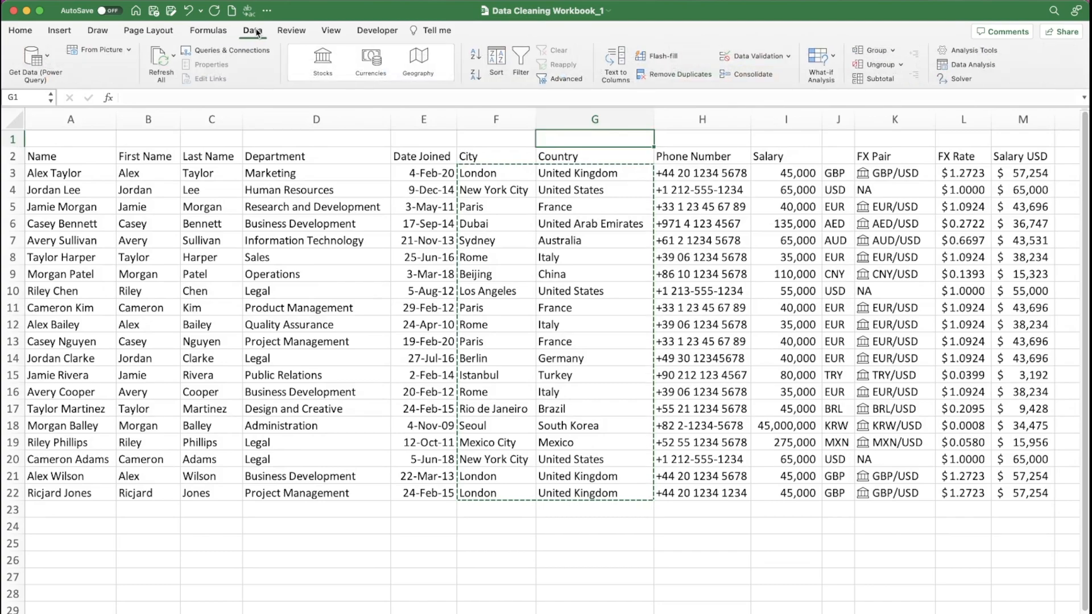
click(162, 59)
click(162, 59)
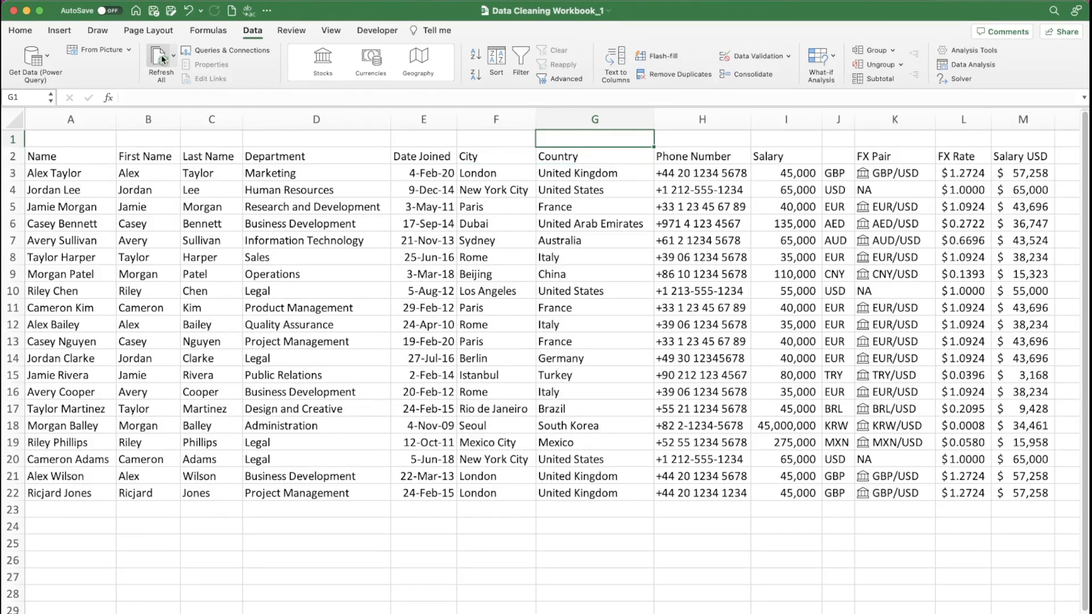
click(161, 57)
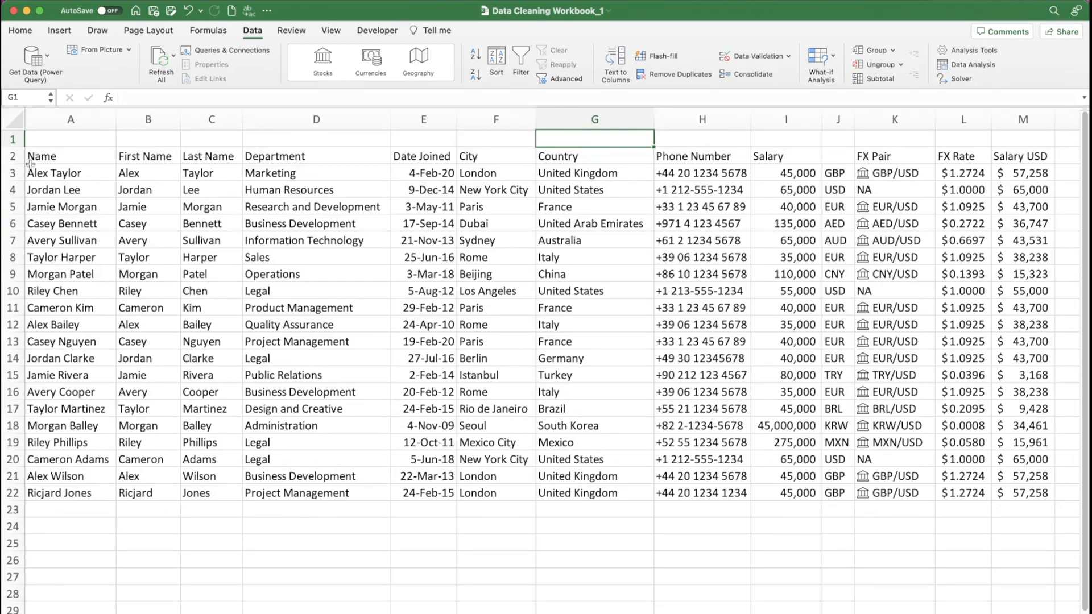
- Insert two more blank rows above the table at row 1
click(12, 139)
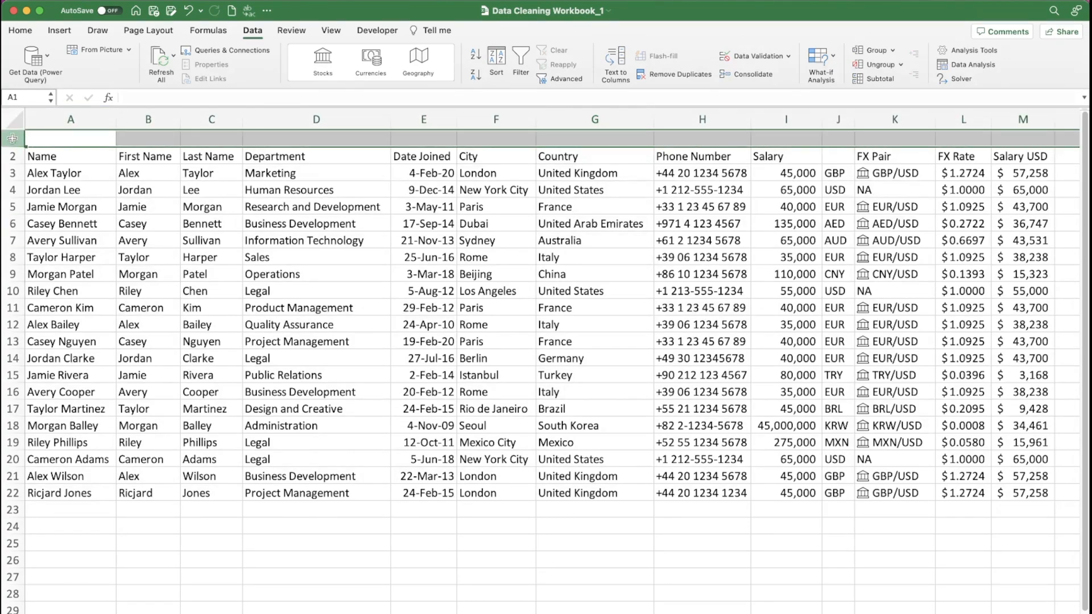
key(ctrl+shift+plus)
key(ctrl+shift+plus)
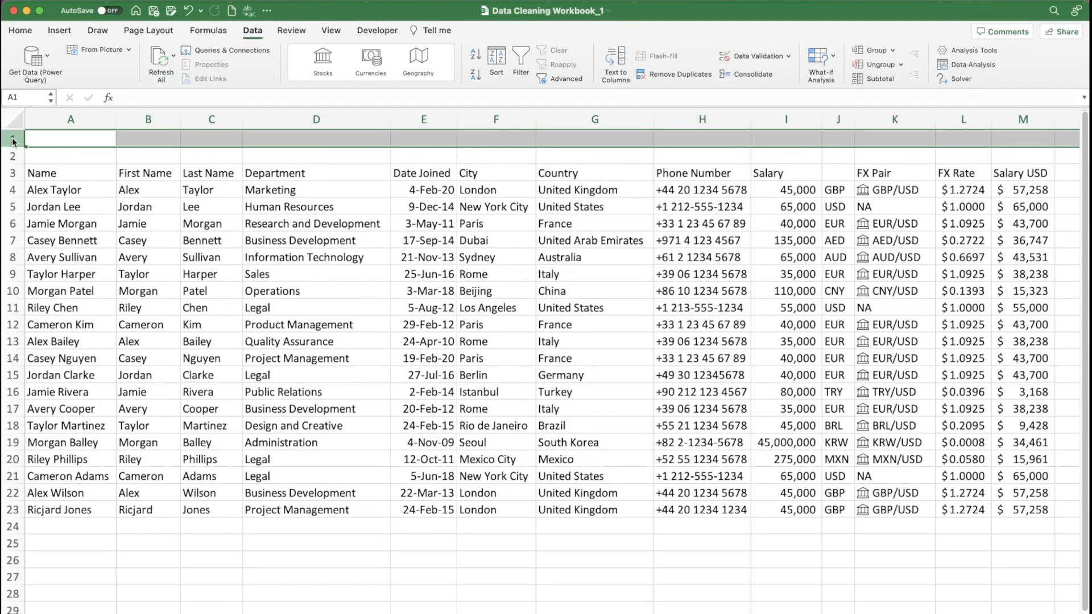
click(194, 152)
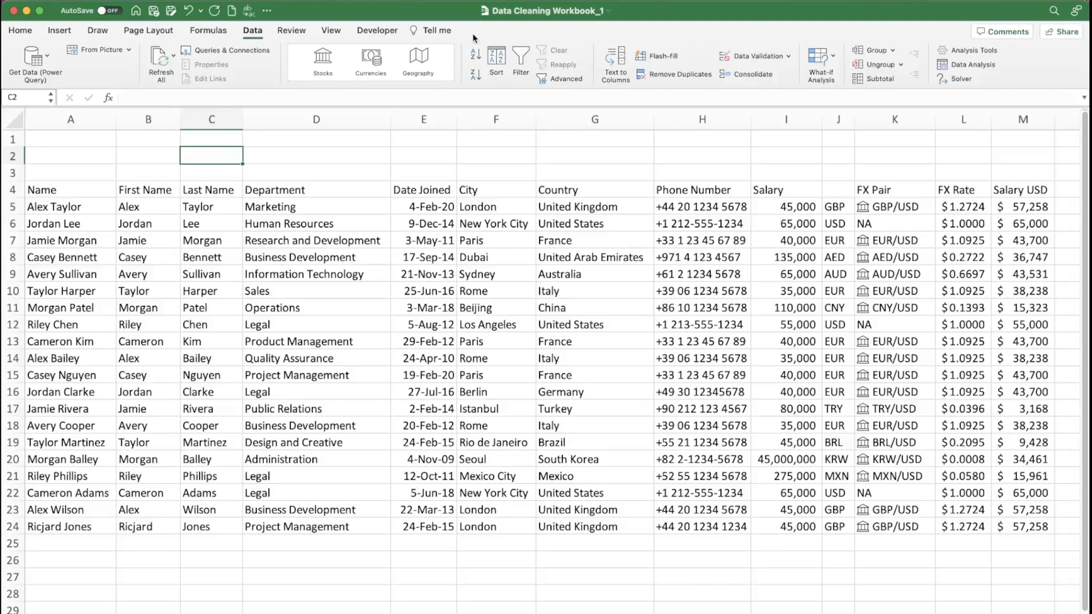
- Check in the ribbon customisation settings that the Developer tab is enabled, and leave the settings without saving changes
click(268, 14)
click(309, 222)
click(503, 118)
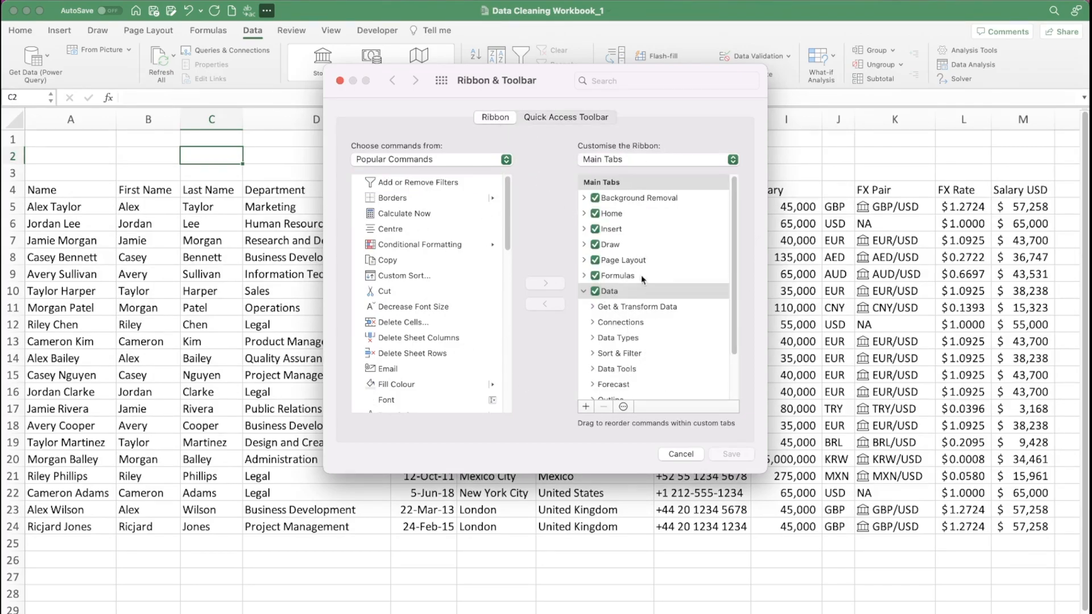
scroll(642, 261, down, 3)
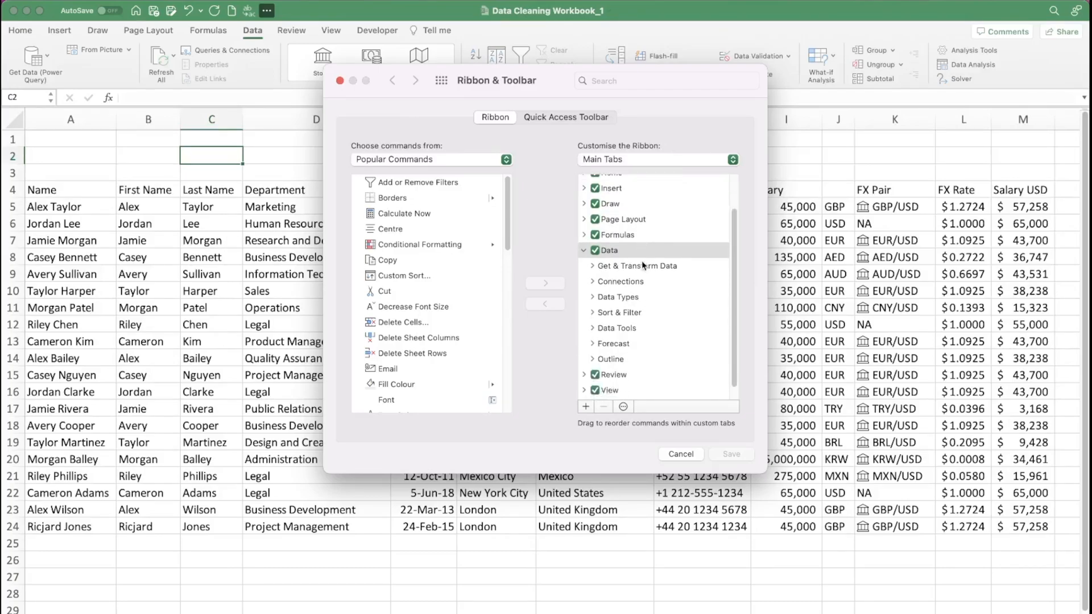
click(595, 392)
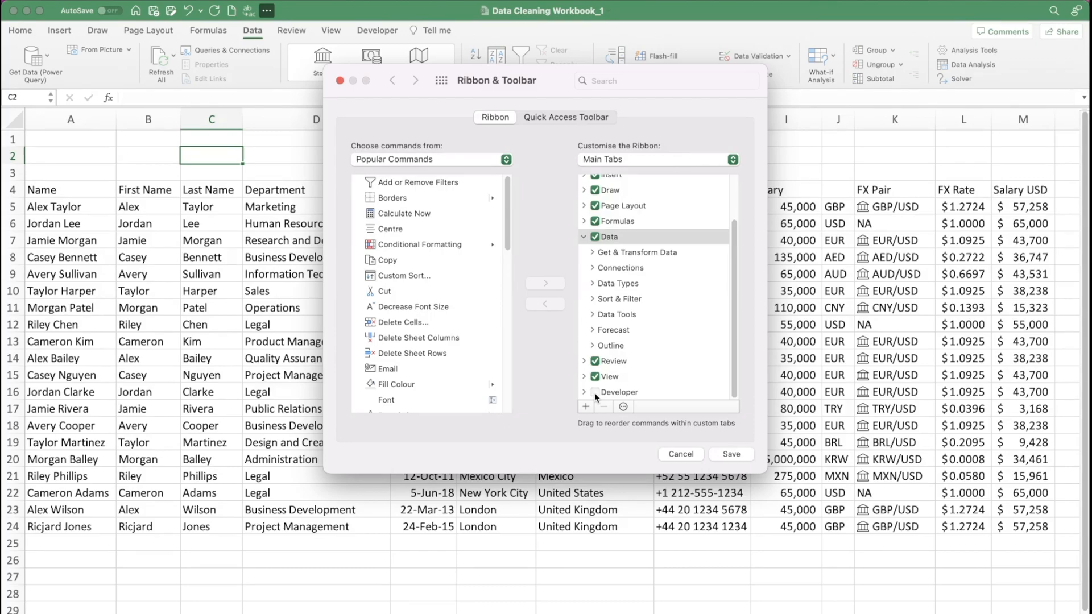
click(729, 455)
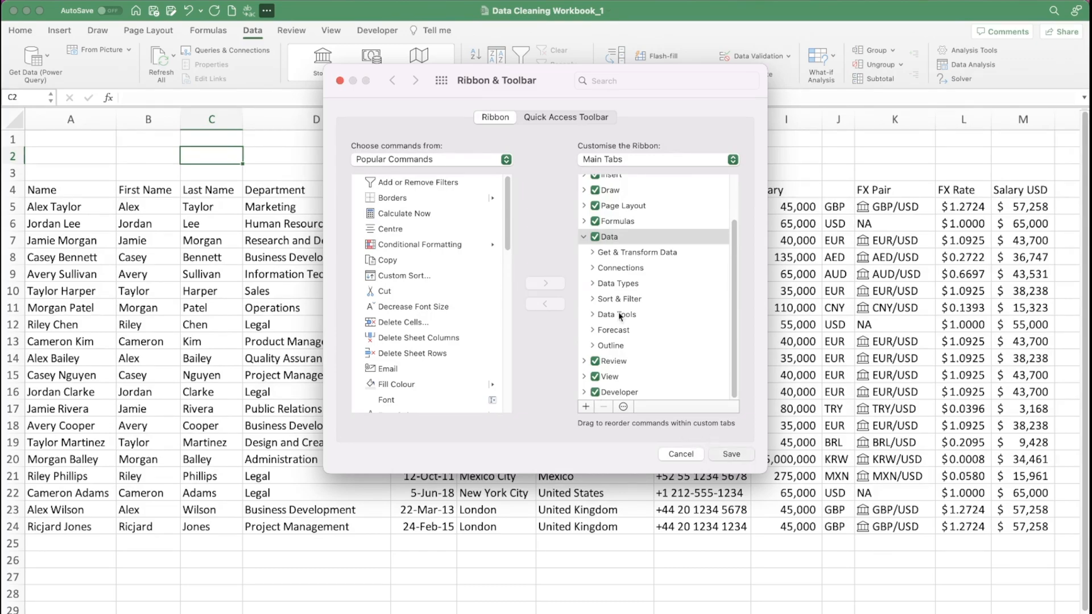
click(340, 81)
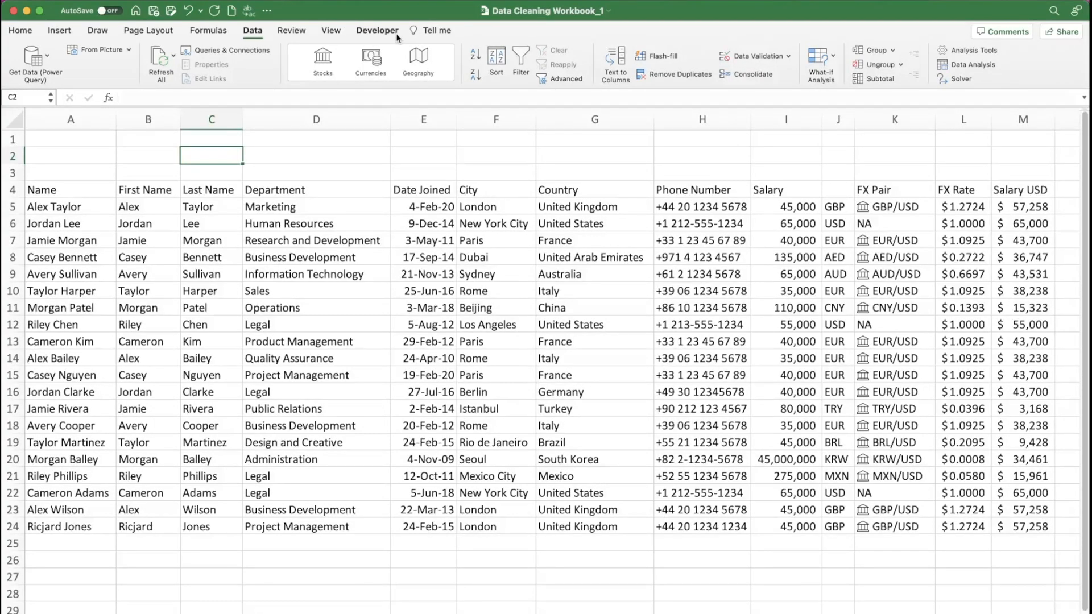
- Start recording a macro named refresh_rates, stored in This Workbook
click(396, 33)
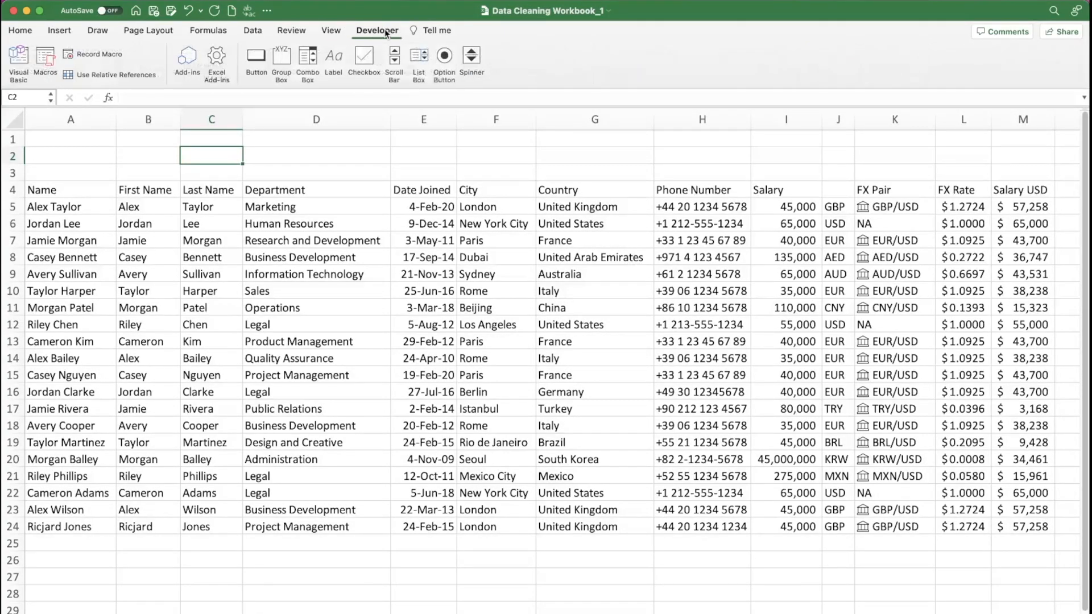
click(102, 53)
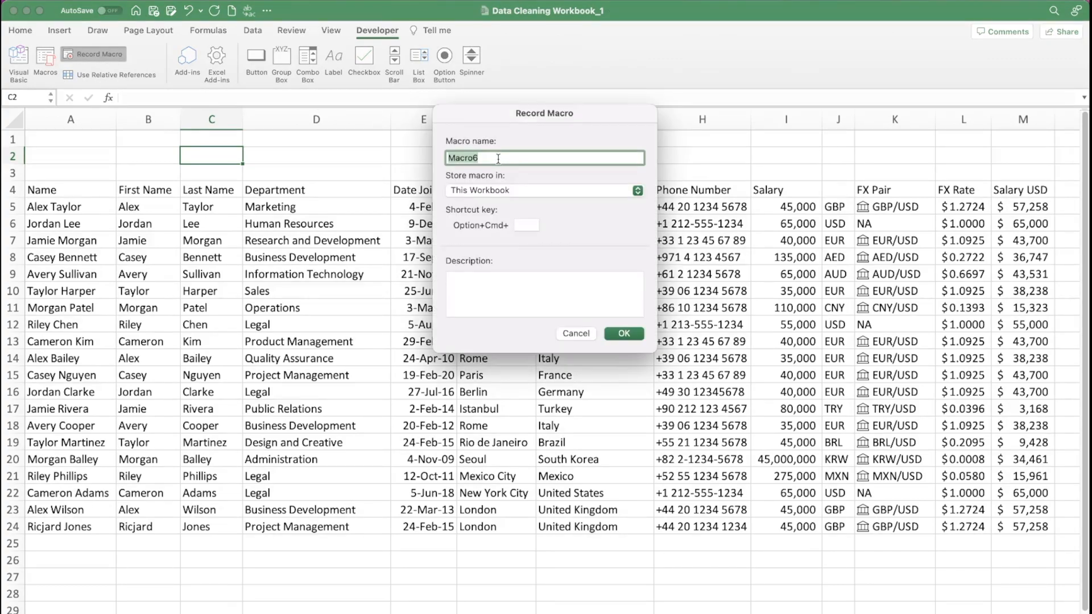
text(refresg)
key(BackSpace)
text(h_rates)
click(629, 337)
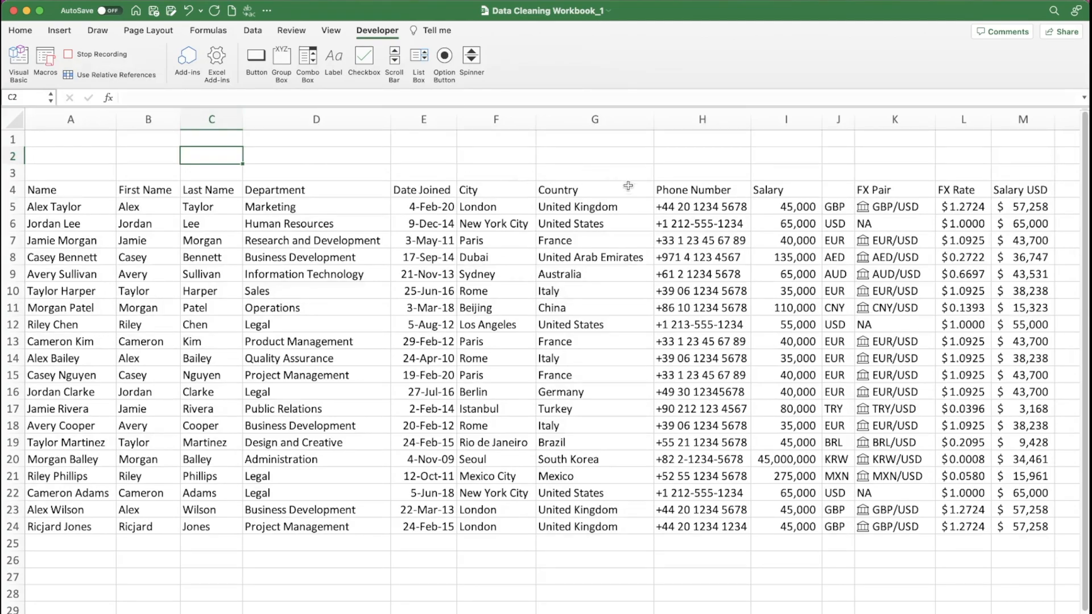
- Refresh all data once as the recorded action and stop the macro recording
click(254, 32)
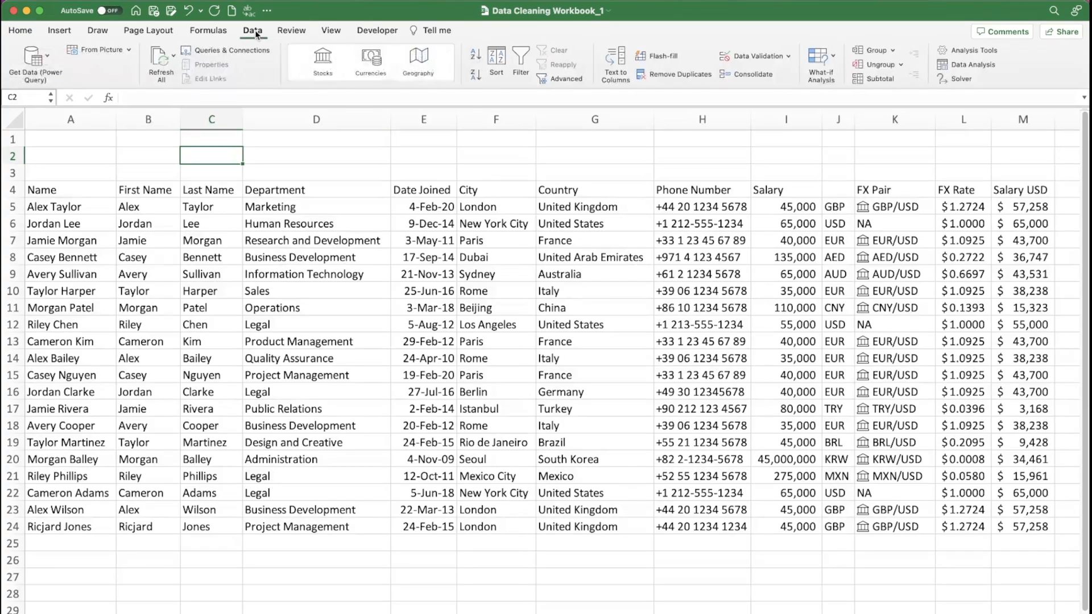
click(160, 61)
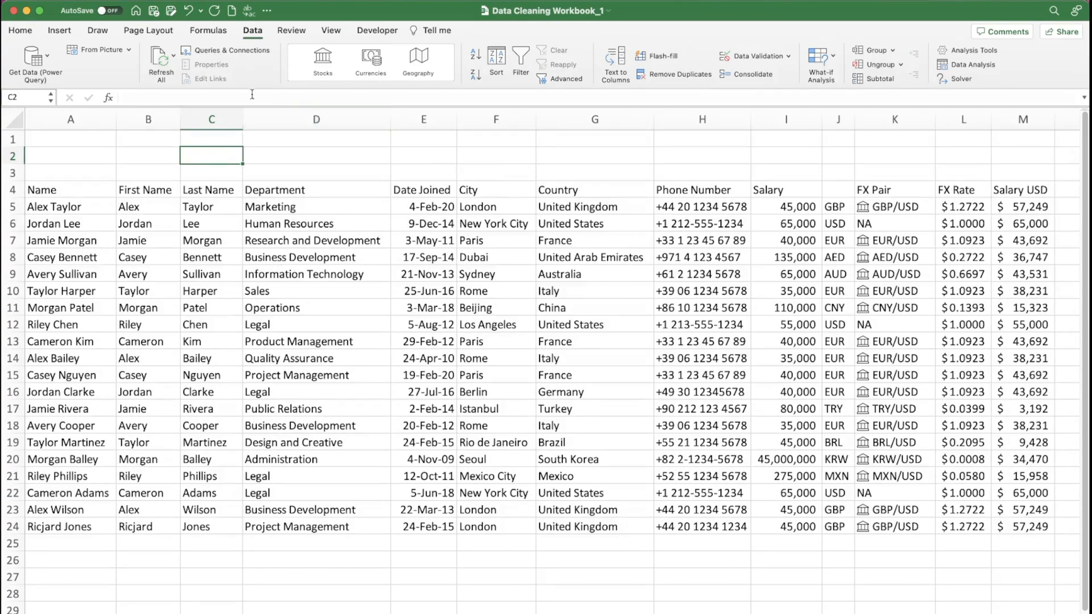
click(374, 31)
click(104, 51)
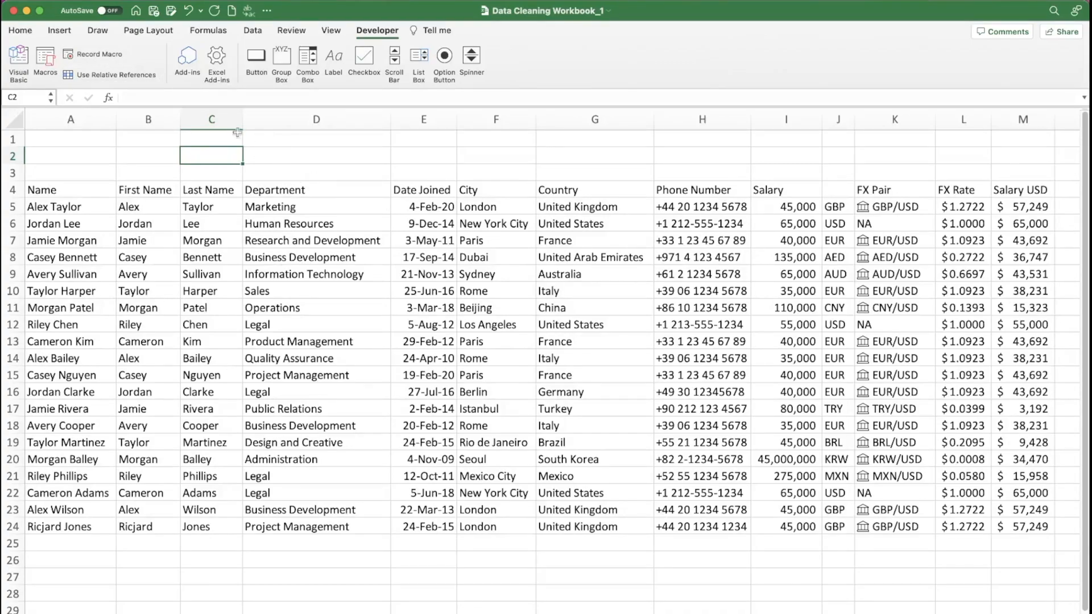
- Run the refresh_rates macro to test it
click(45, 54)
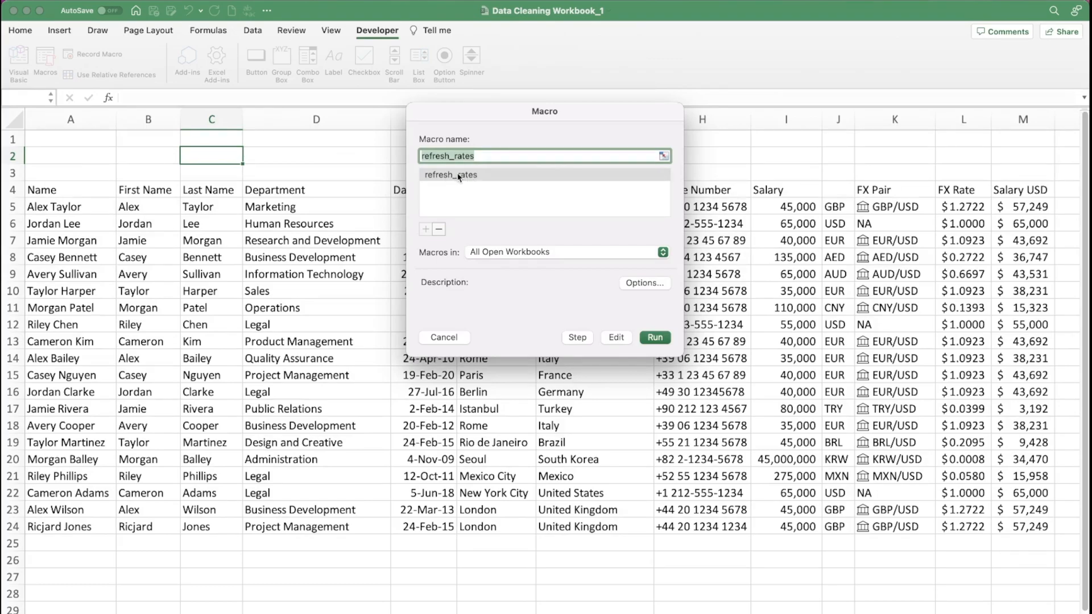
click(656, 338)
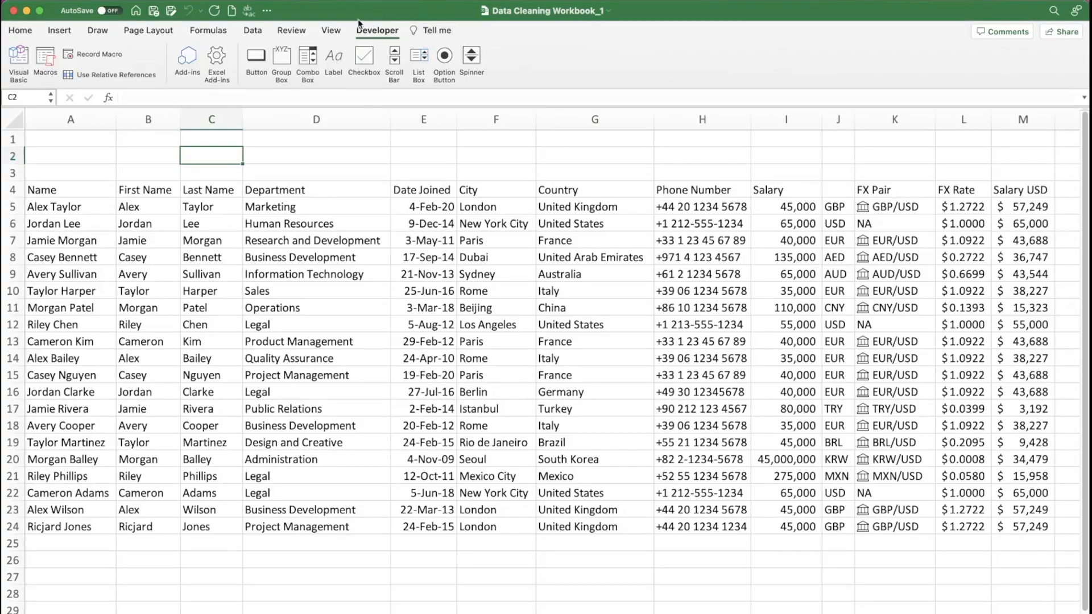
- Place a form-control button in the blank rows above the FX Pair to Salary USD columns and assign it the refresh_rates macro
click(259, 45)
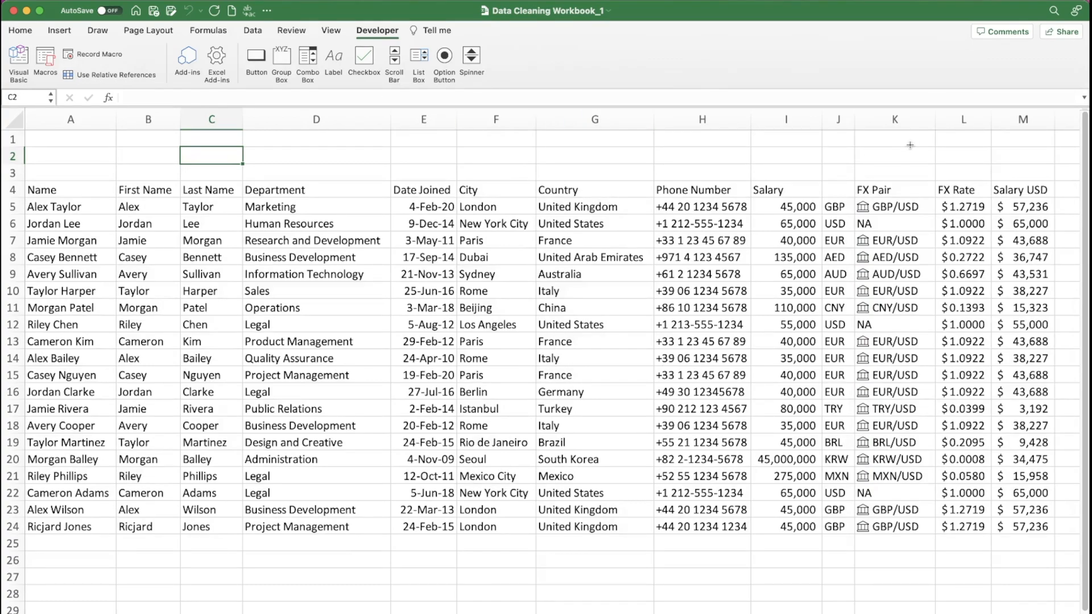
click(905, 150)
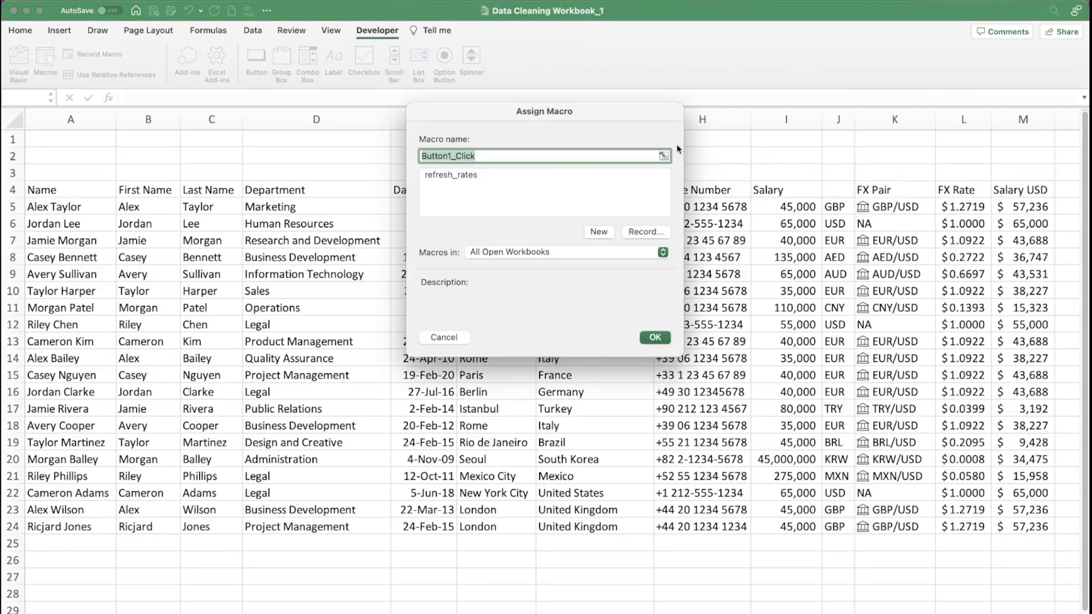
click(468, 177)
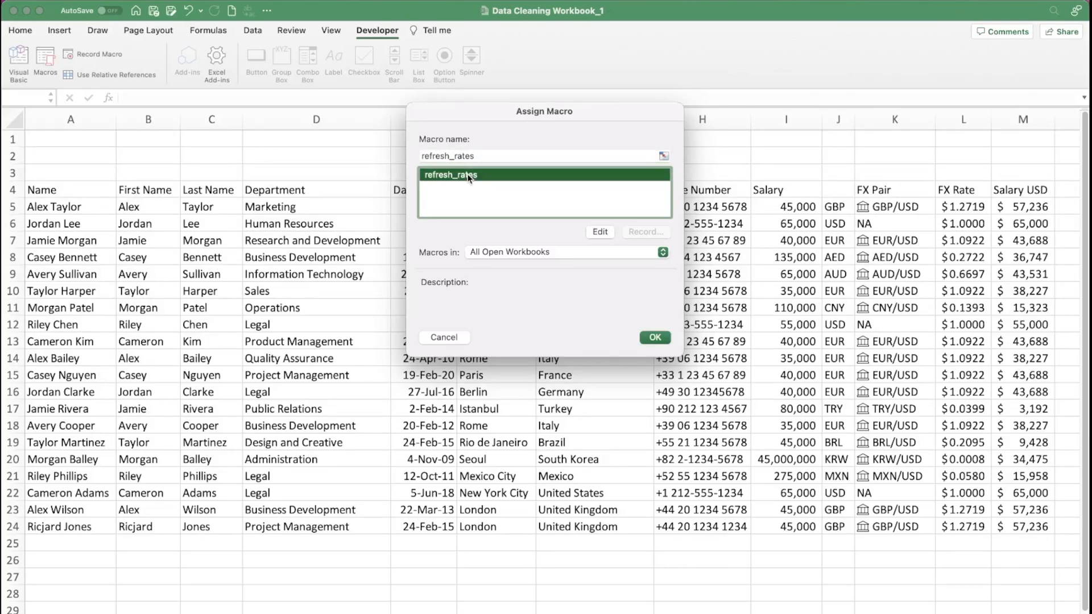
click(656, 338)
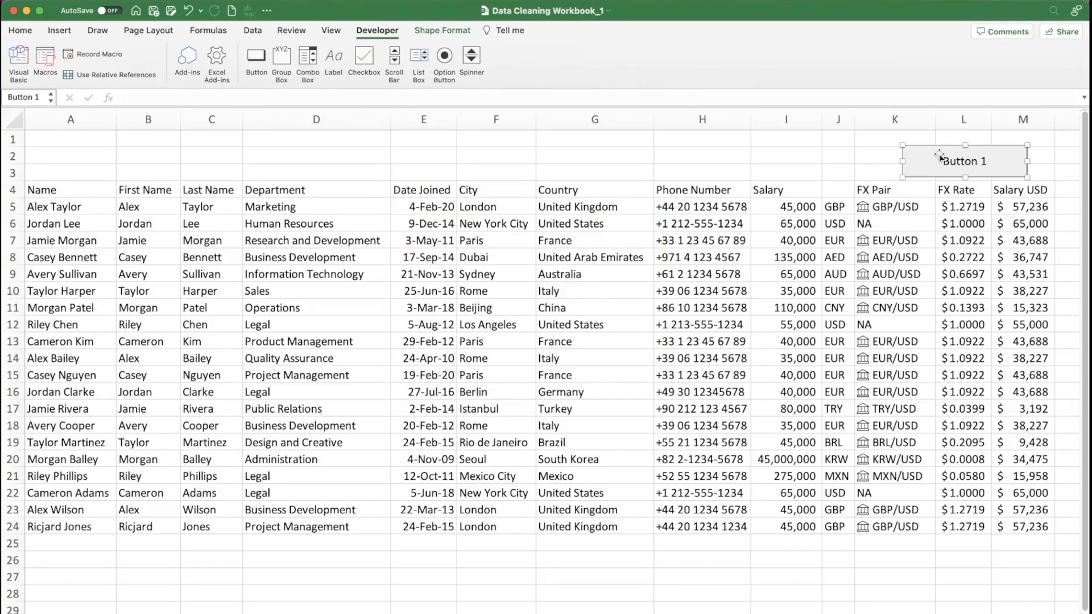
- Shift the macro button slightly up within the blank rows and relabel it "Refresh Rates"
drag(942, 149, 936, 139)
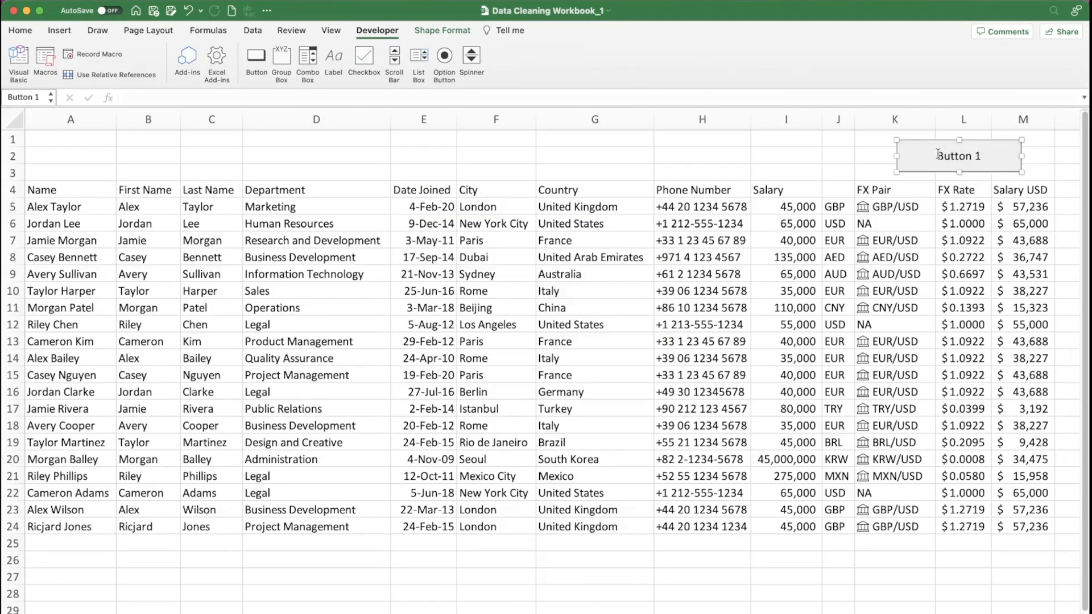
click(939, 151)
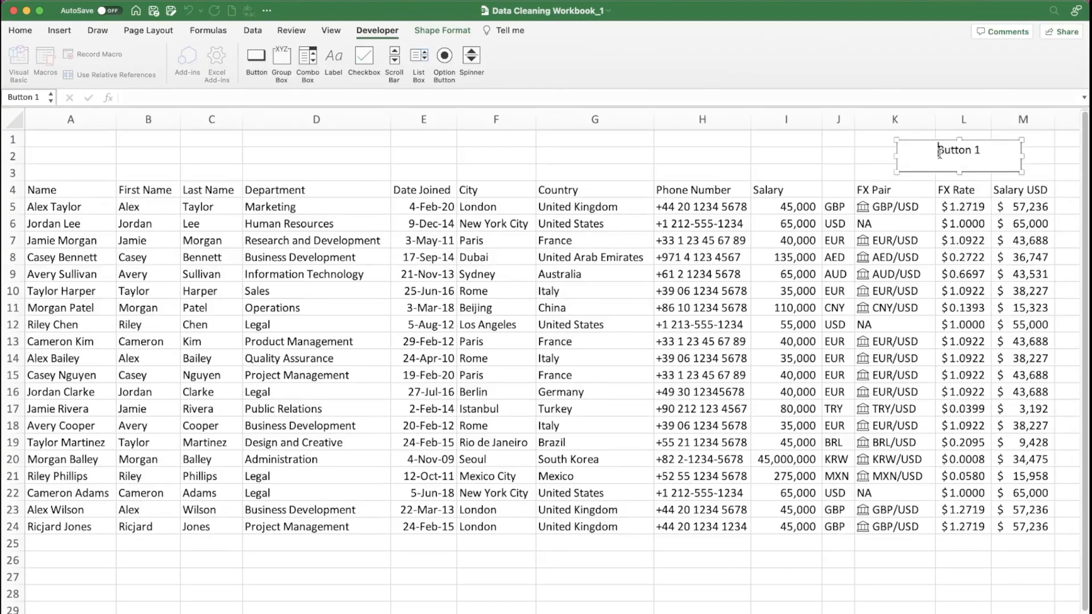
text(P)
key(BackSpace)
text(Refresh Rate)
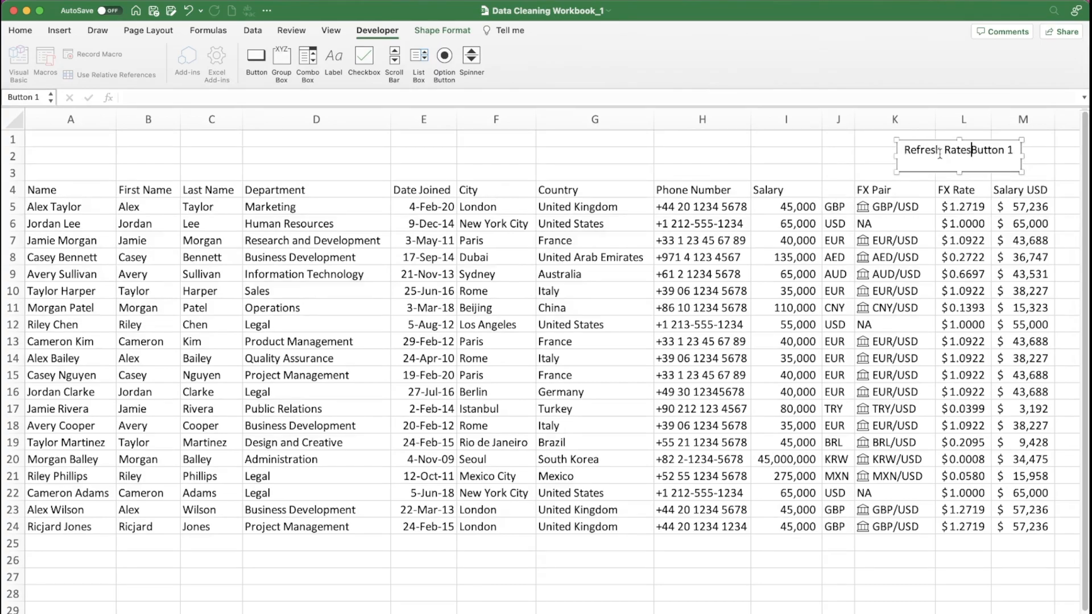
text(s)
key(Delete)
key(Delete)
key(Delete)
key(Delete)
key(Delete)
key(Delete)
key(Delete)
key(Delete)
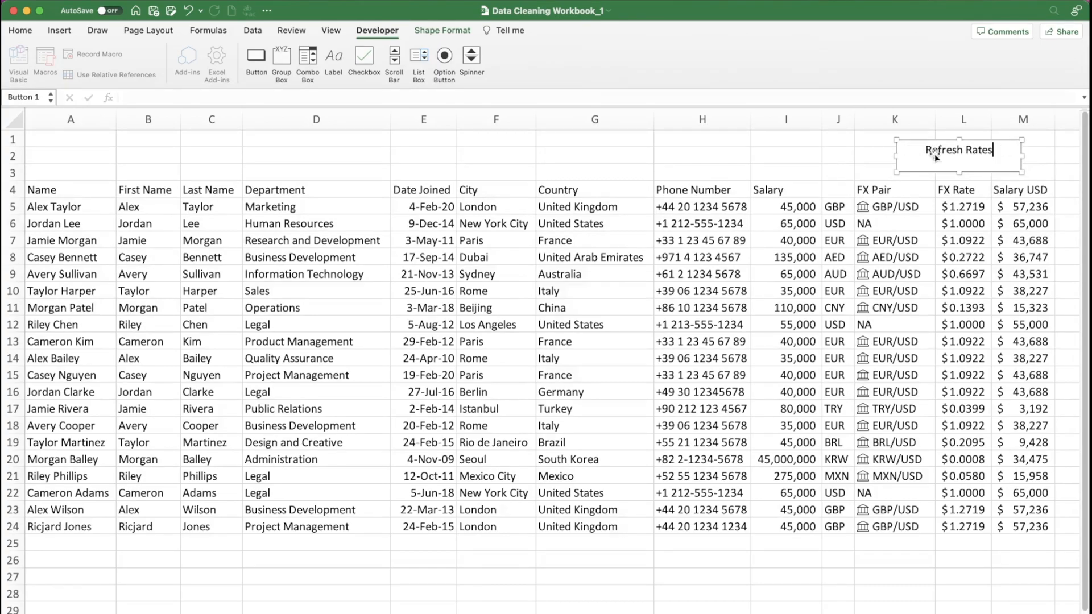
click(864, 155)
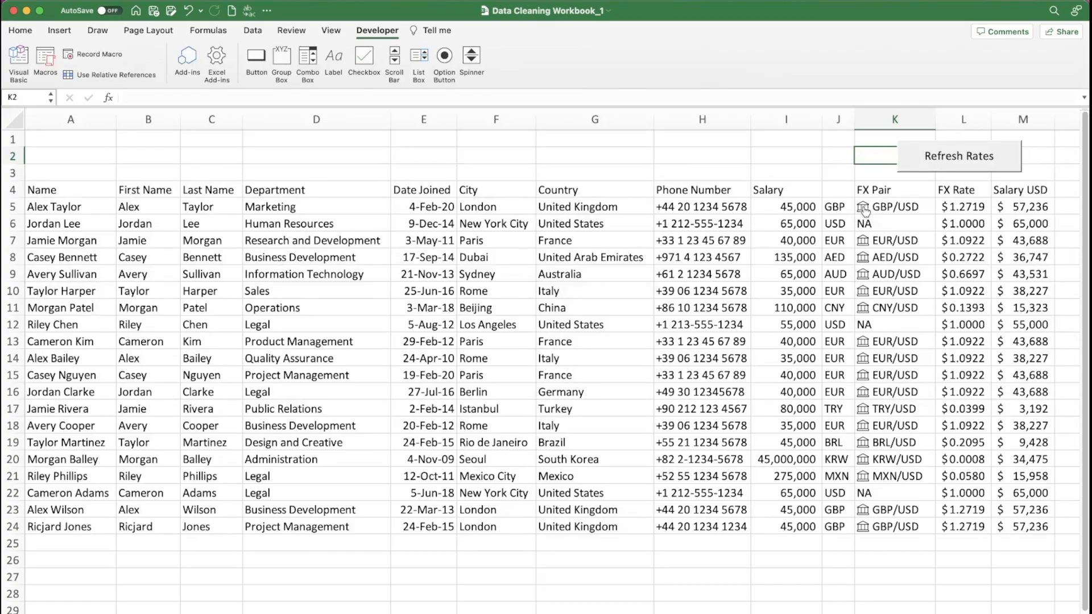
- Run the Refresh Rates button twice to update the live FX rates and USD salaries
click(966, 165)
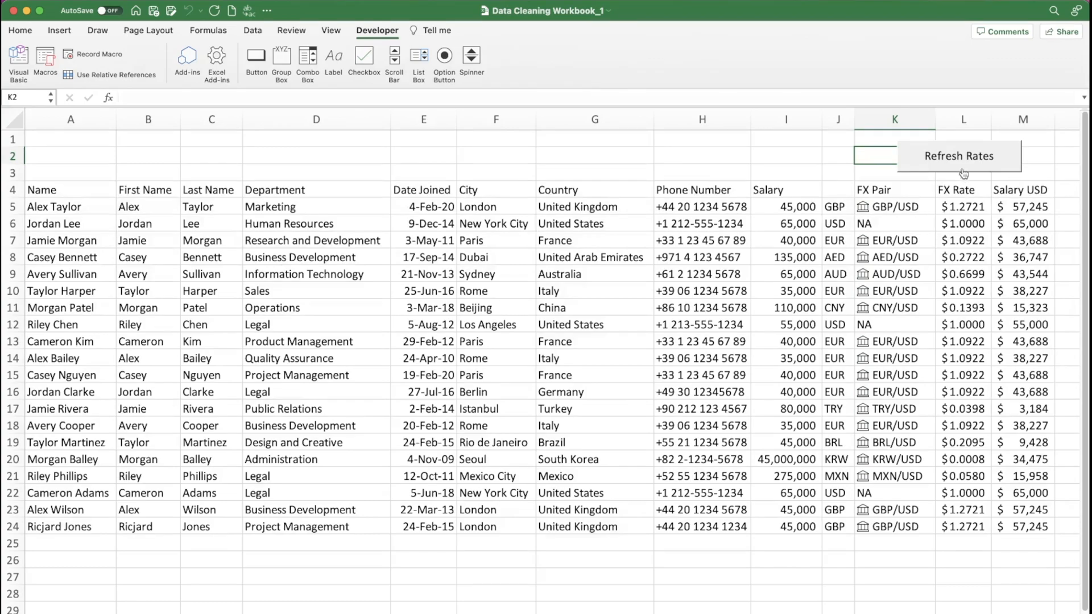
click(960, 167)
- Save a copy of the workbook as Data Cleaning Workbook_1 in Excel Macro-enabled Workbook (.xlsm) format in the Data Cleaning folder
click(79, 1)
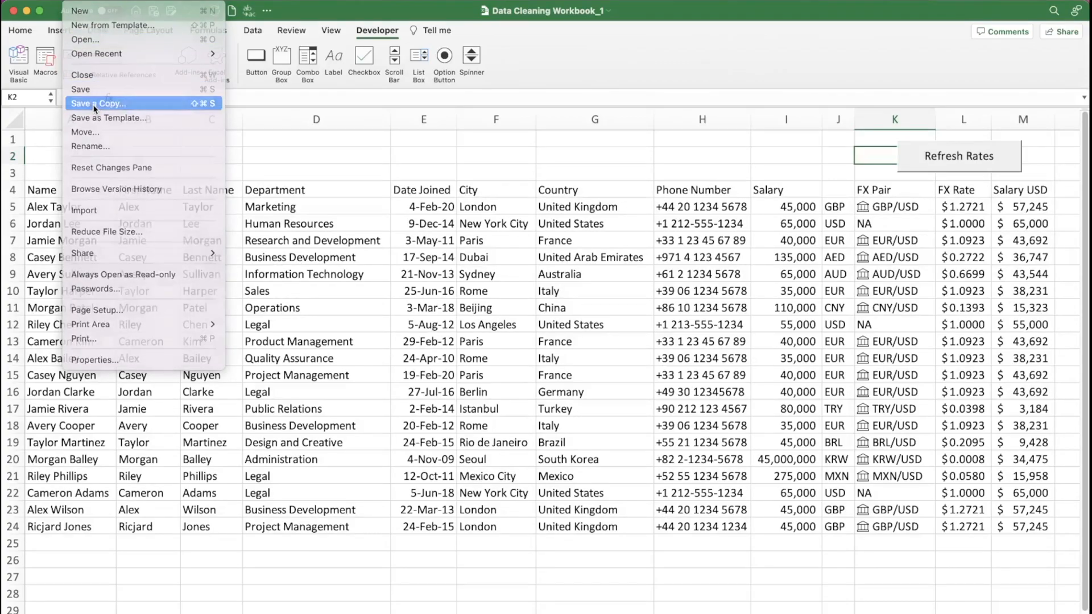
click(94, 103)
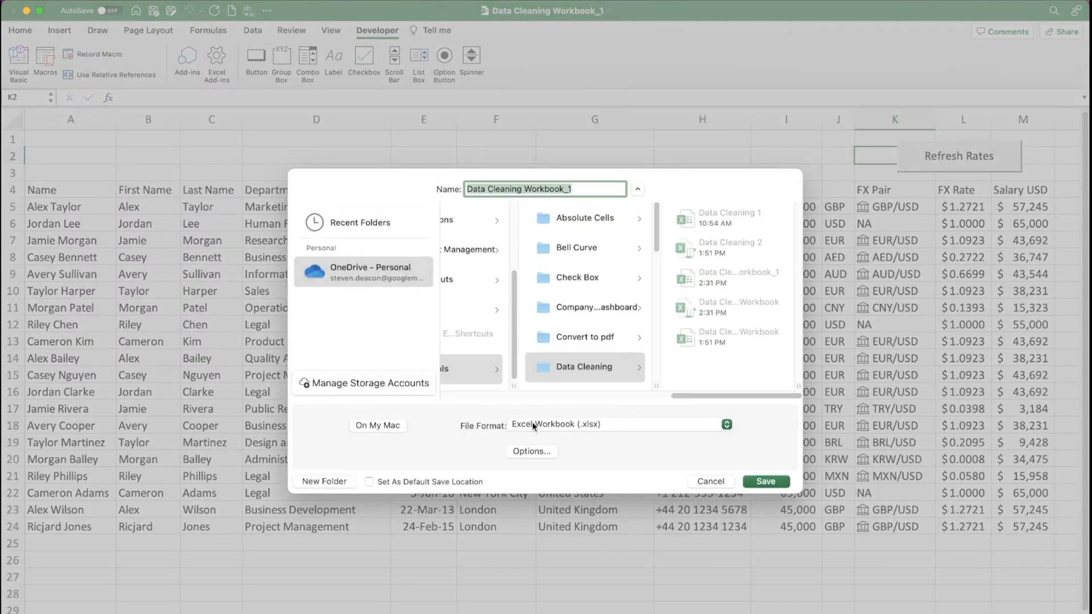
click(566, 426)
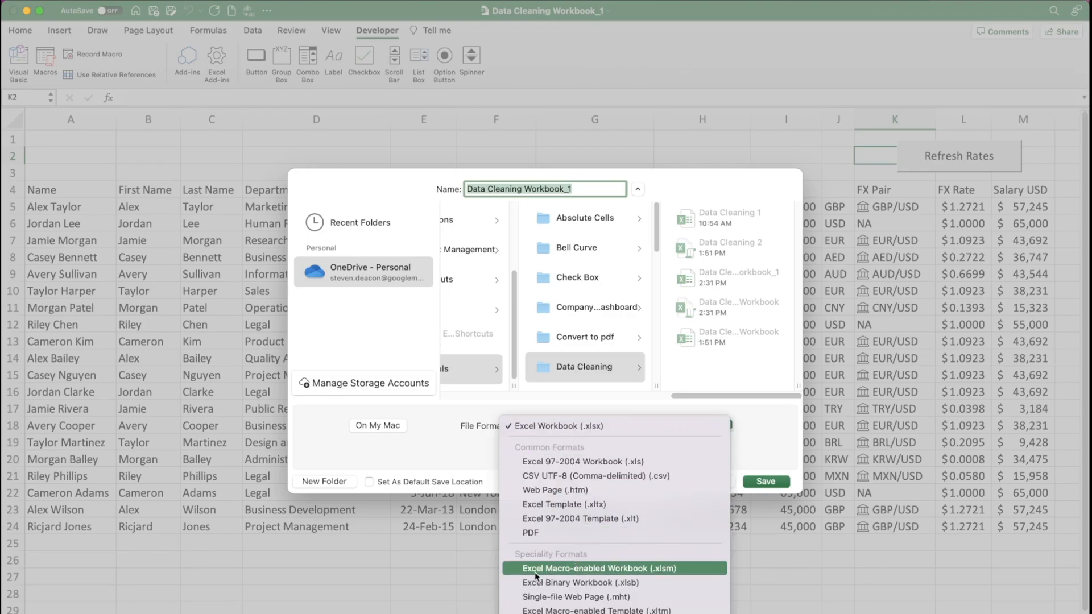
click(604, 569)
click(766, 481)
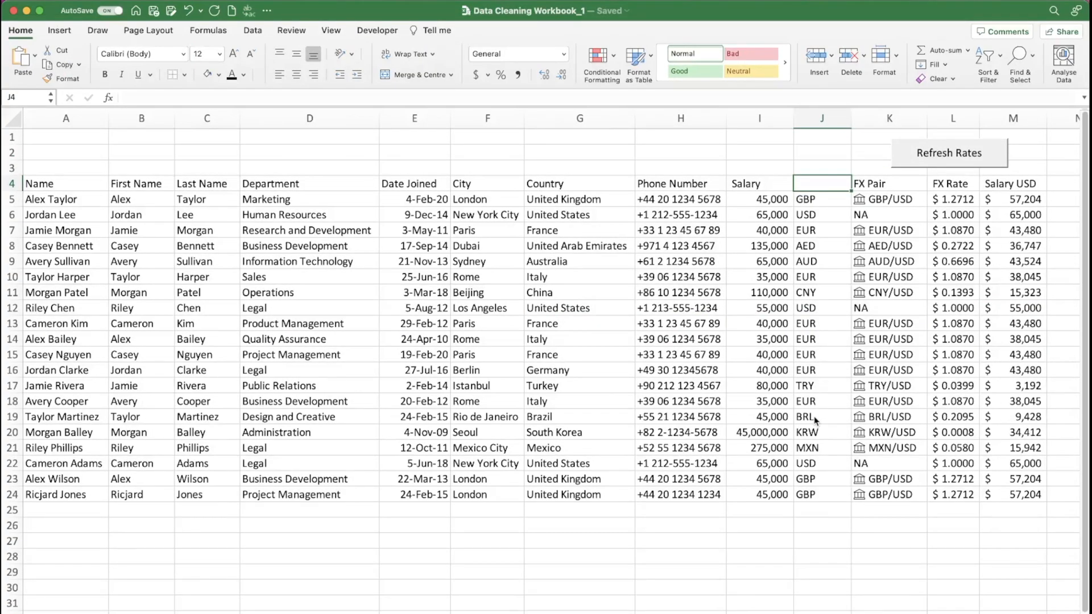
- Convert the employee data range A4:M24 into an Excel table with headers
click(561, 226)
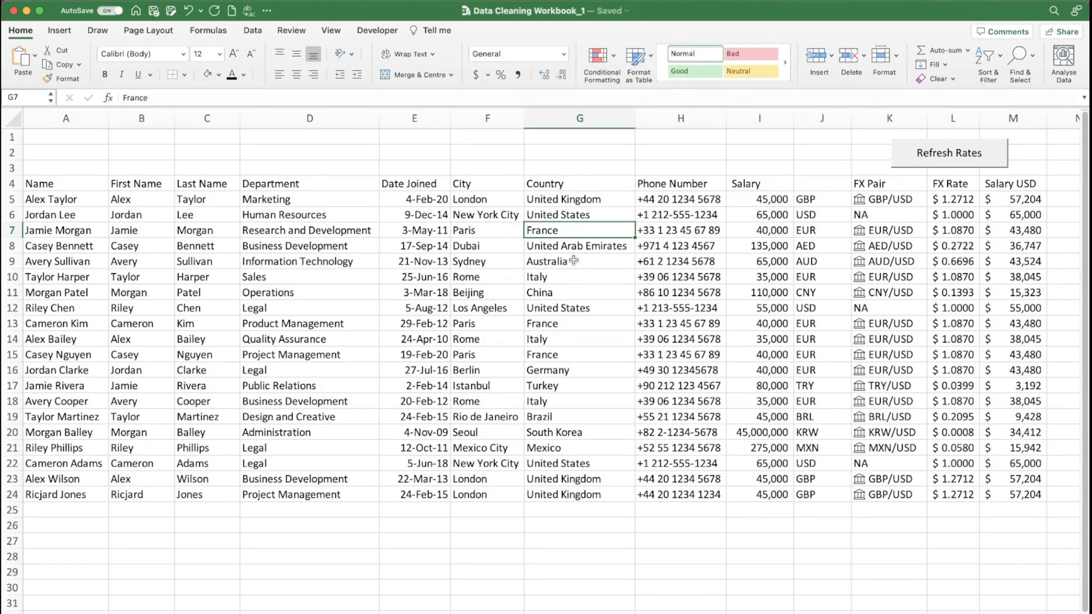
key(ctrl+t)
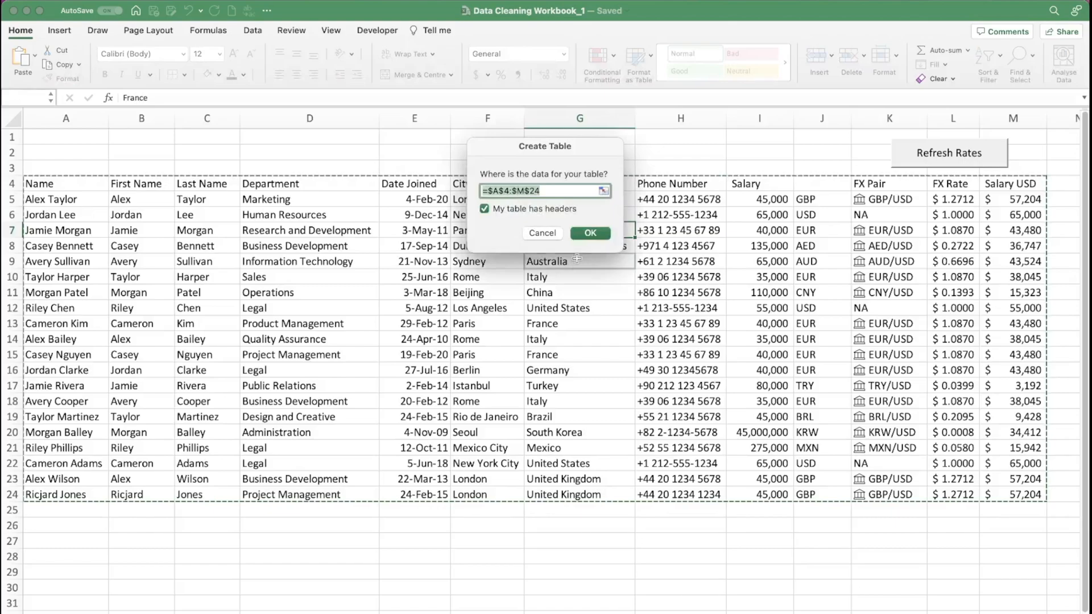
click(591, 233)
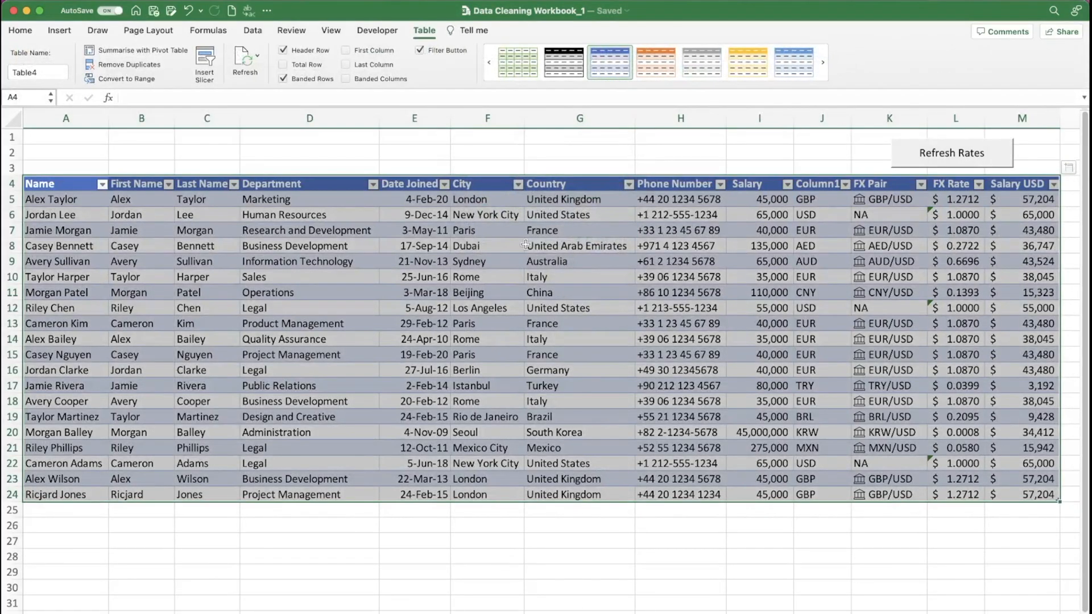
- Apply the Light table style with a solid light-blue header and thin blue row lines to the employee table
click(527, 246)
click(823, 63)
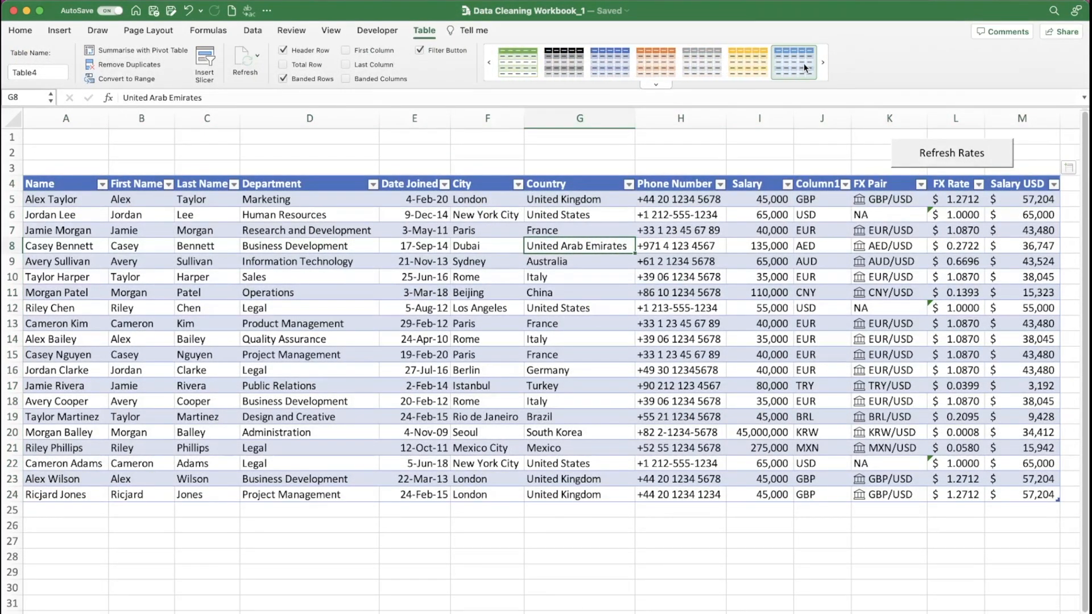
click(648, 84)
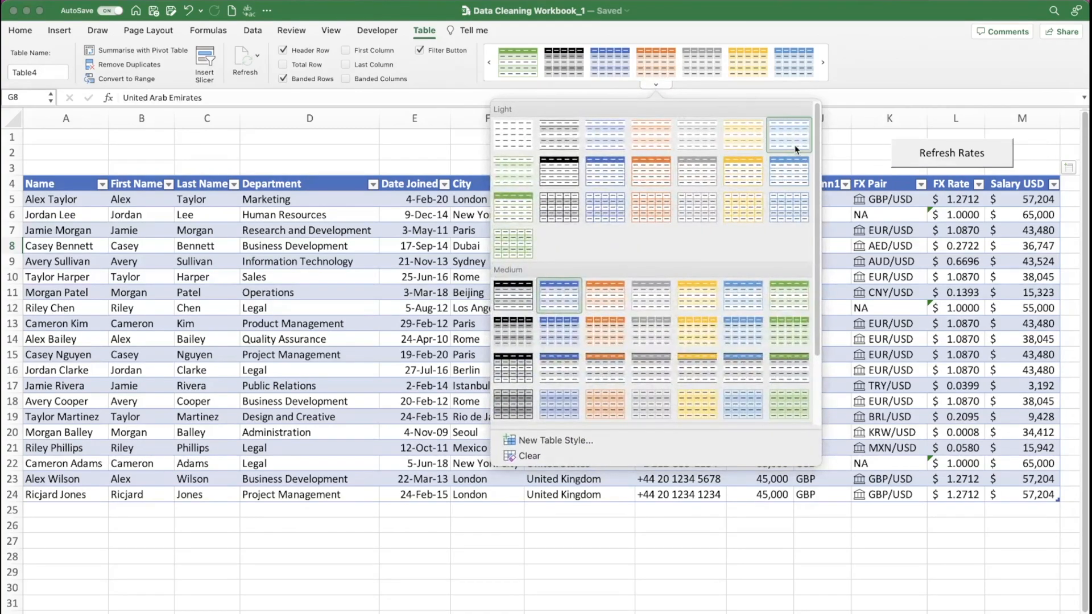
click(794, 176)
click(414, 153)
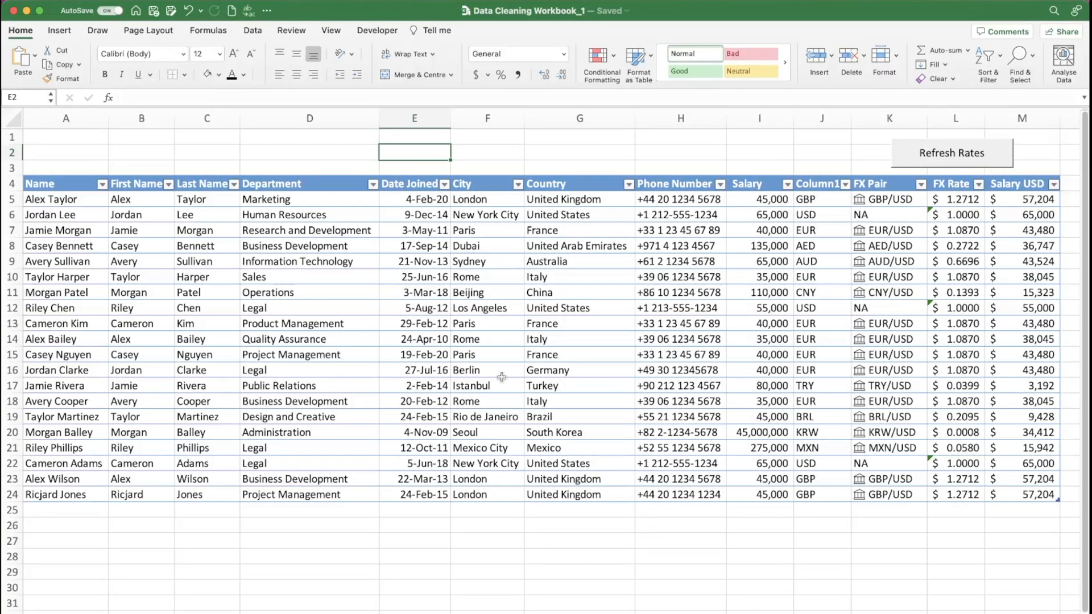